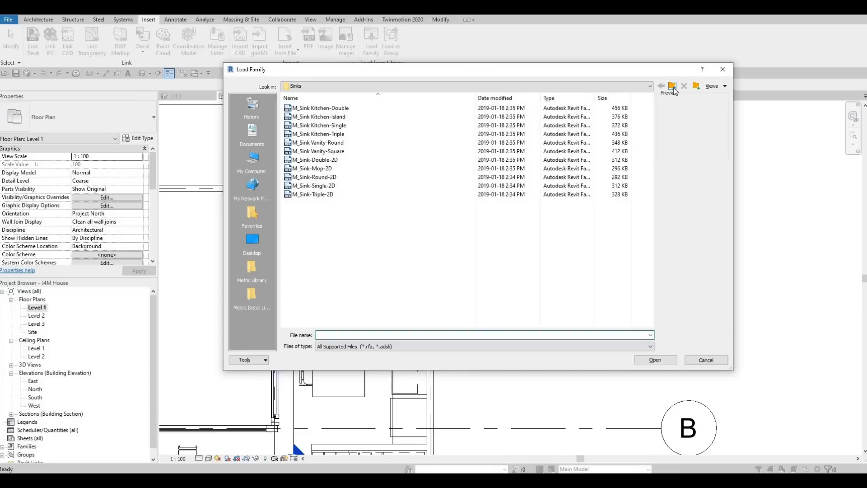
Browse from the Sinks folder up to the Canada metric library and into its Furniture folder, checking the Seating families
{"action": "left_click", "coordinate": [673, 89]}
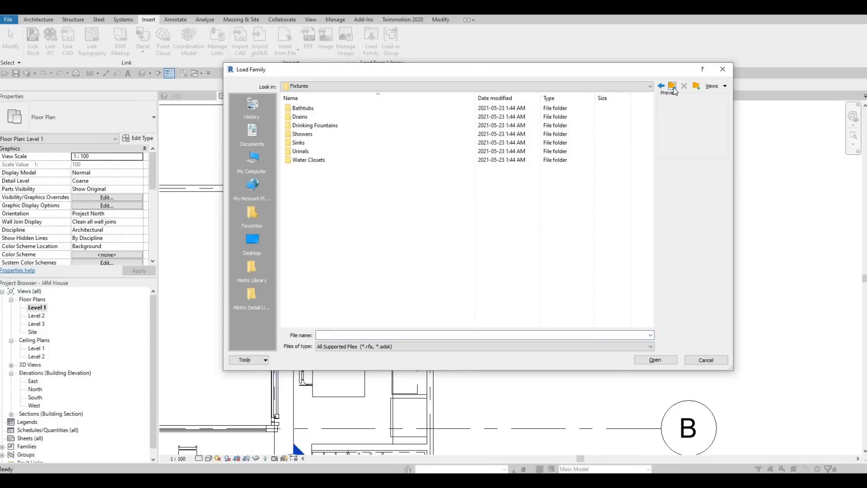
{"action": "left_click", "coordinate": [673, 89]}
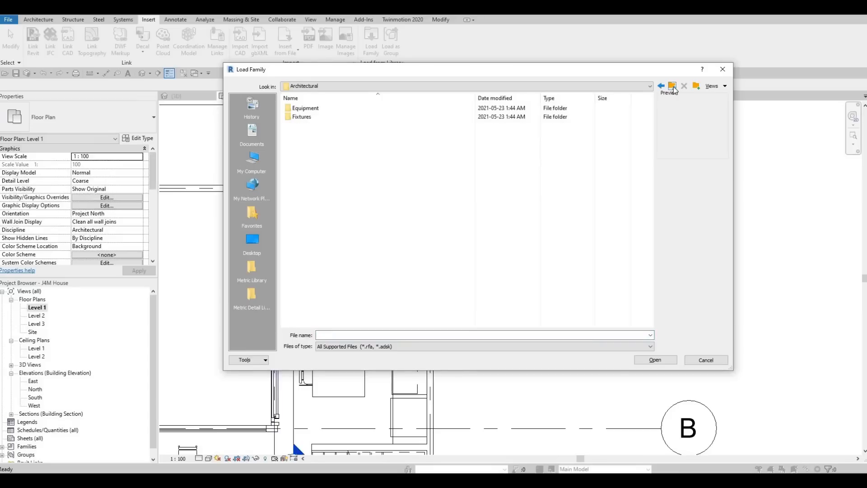
{"action": "left_click", "coordinate": [674, 90]}
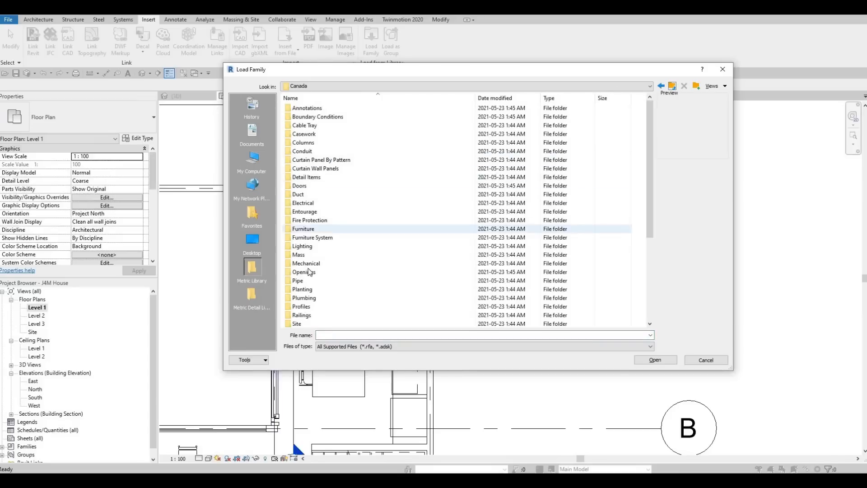
{"action": "scroll", "coordinate": [323, 293], "scroll_direction": "down", "scroll_amount": 3}
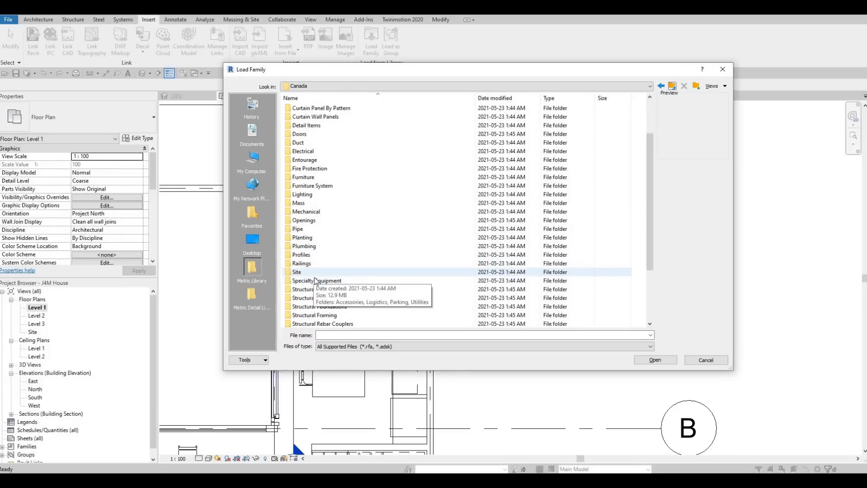
{"action": "scroll", "coordinate": [316, 282], "scroll_direction": "down", "scroll_amount": 2}
{"action": "scroll", "coordinate": [318, 172], "scroll_direction": "up", "scroll_amount": 3}
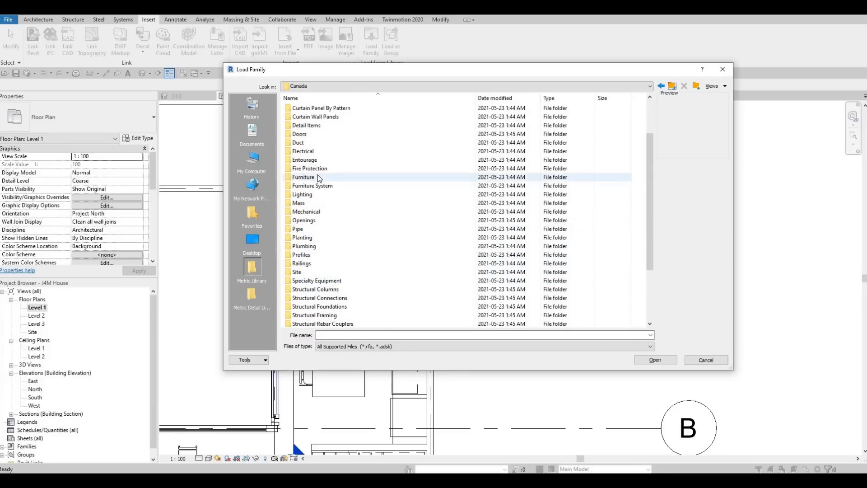
{"action": "double_click", "coordinate": [312, 176]}
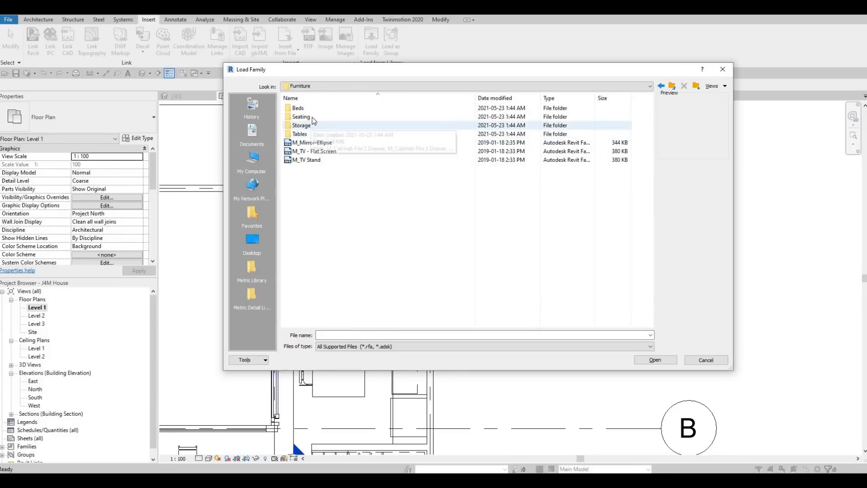
{"action": "double_click", "coordinate": [313, 118]}
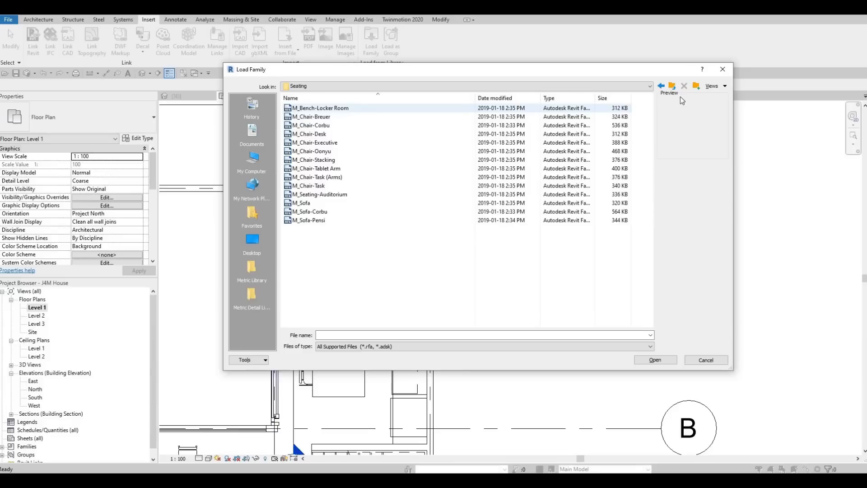
{"action": "key", "text": "BackSpace"}
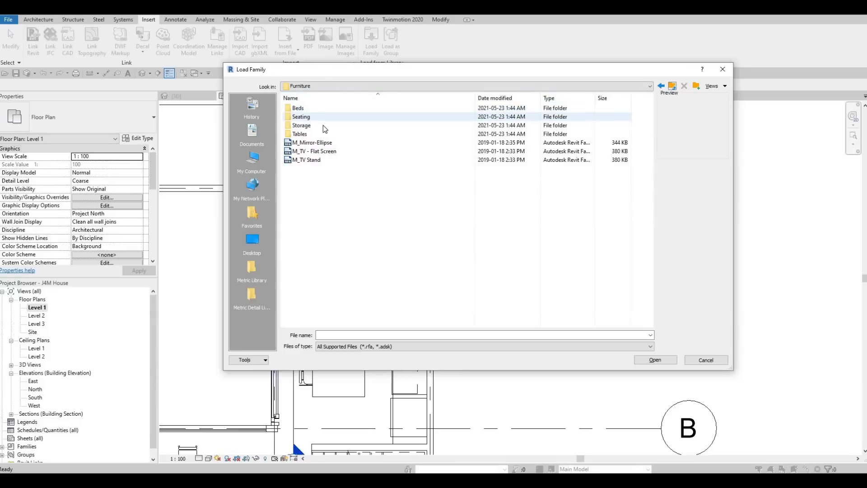
Load the M_Table-Dining Round w Chairs family from the Tables folder, overwriting the shared chair sub-component with its version
{"action": "double_click", "coordinate": [315, 134]}
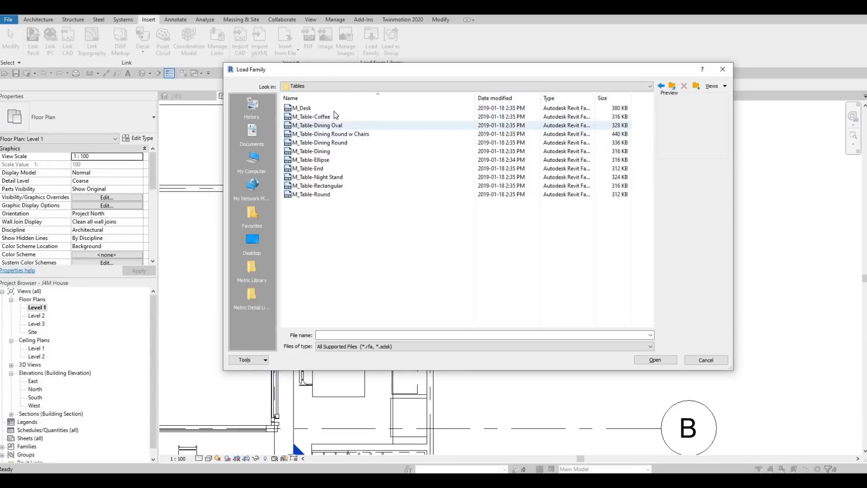
{"action": "left_click", "coordinate": [334, 111]}
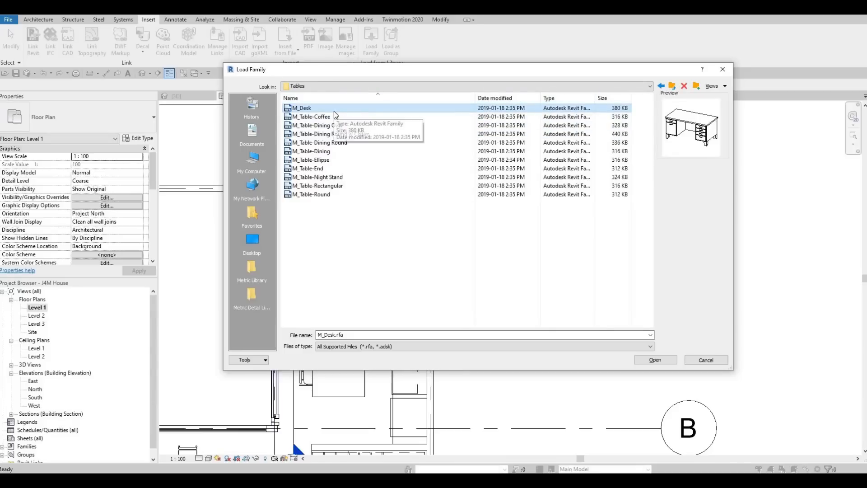
{"action": "key", "text": "Down"}
{"action": "key", "text": "Down"}
{"action": "key", "text": "Down"}
{"action": "key", "text": "Down"}
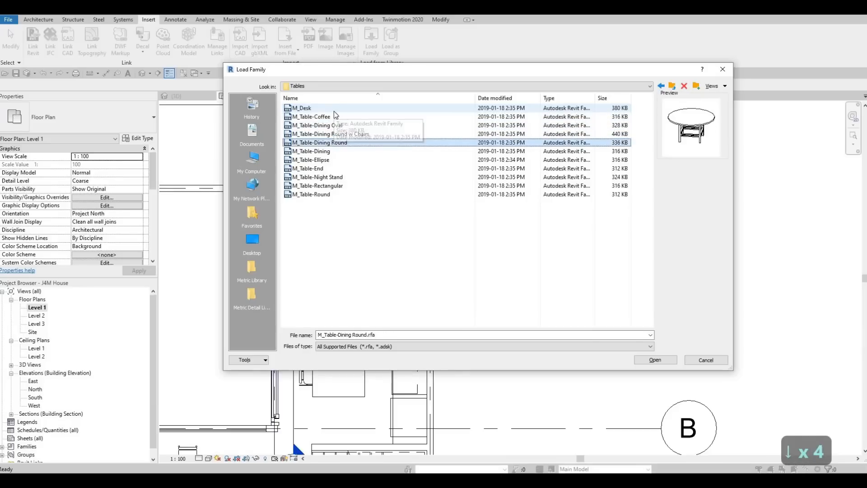
{"action": "key", "text": "Up"}
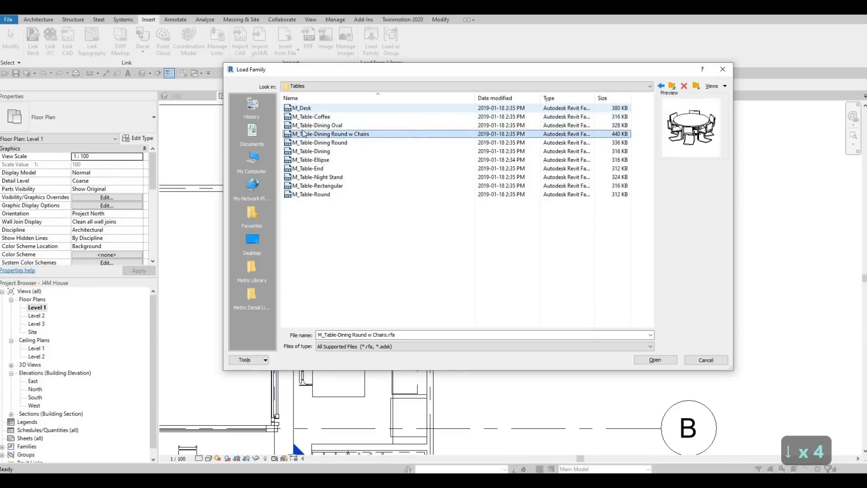
{"action": "left_click", "coordinate": [655, 360]}
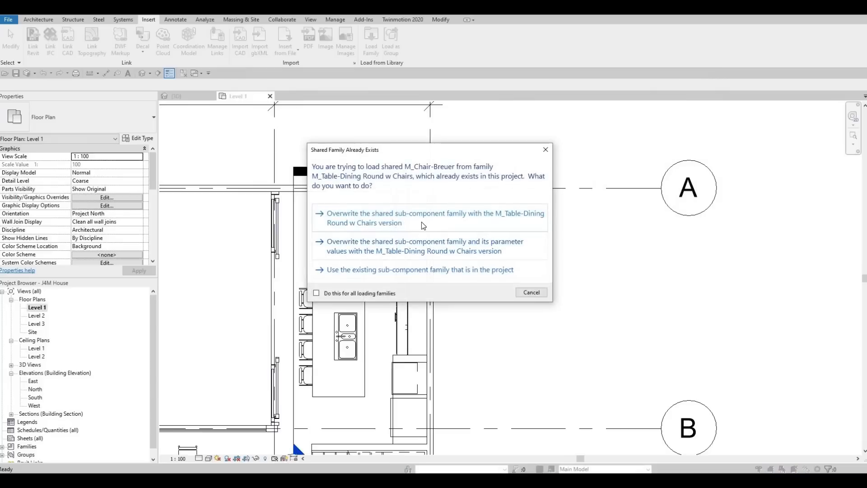
{"action": "left_click", "coordinate": [416, 221]}
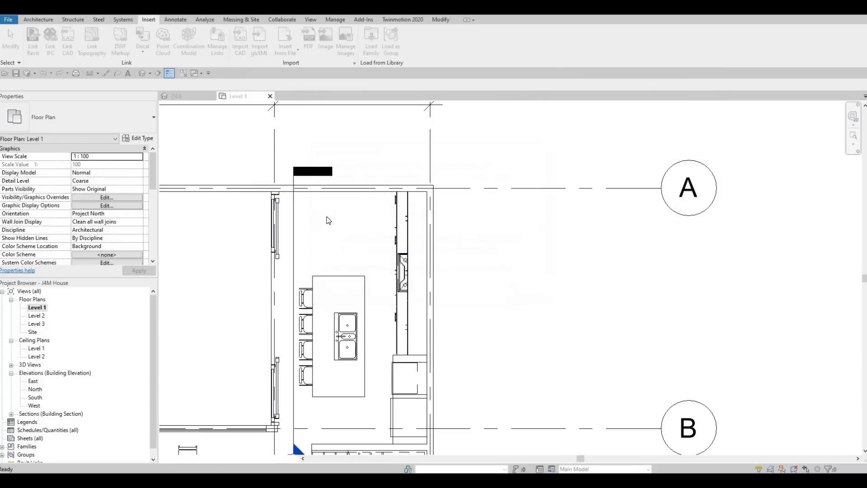
Place one 0915mm Diameter round dining table with chairs in the kitchen, between the island and the wall on grid A
{"action": "key", "text": "c"}
{"action": "key", "text": "m"}
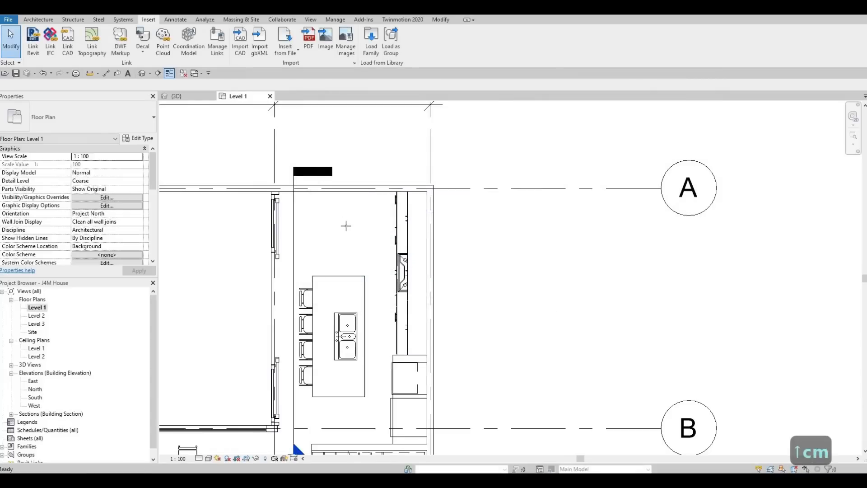
{"action": "scroll", "coordinate": [341, 226], "scroll_direction": "up", "scroll_amount": 1}
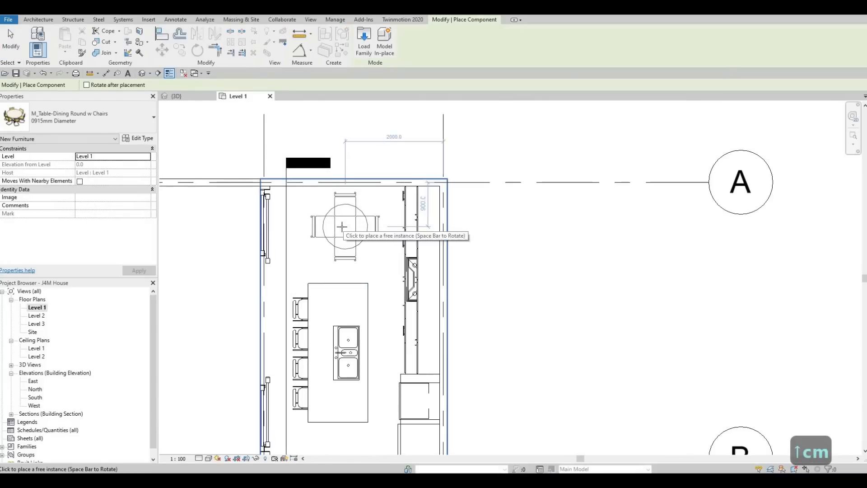
{"action": "left_click", "coordinate": [340, 227]}
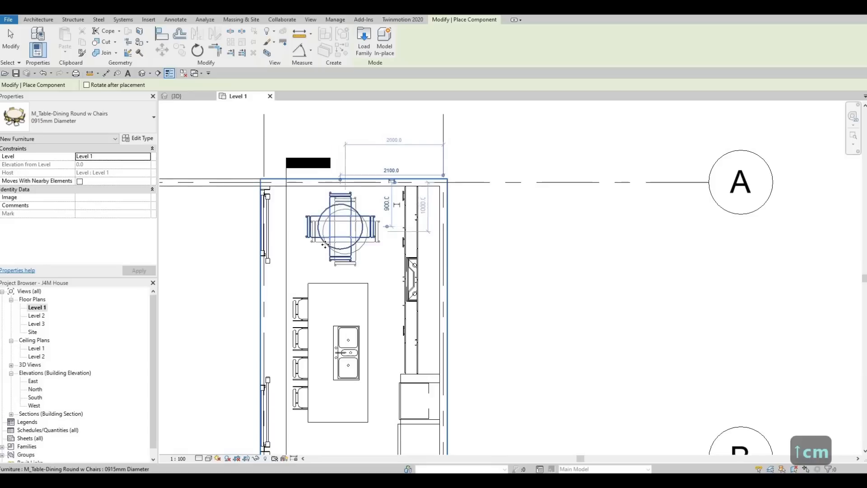
{"action": "key", "text": "Escape"}
{"action": "key", "text": "Escape"}
{"action": "key", "text": "Escape"}
Nudge the round dining table slightly west, towards the glazed wall, and deselect it
{"action": "middle_click_drag", "start_coordinate": [391, 225], "coordinate": [399, 225]}
{"action": "scroll", "coordinate": [398, 229], "scroll_direction": "down", "scroll_amount": 1}
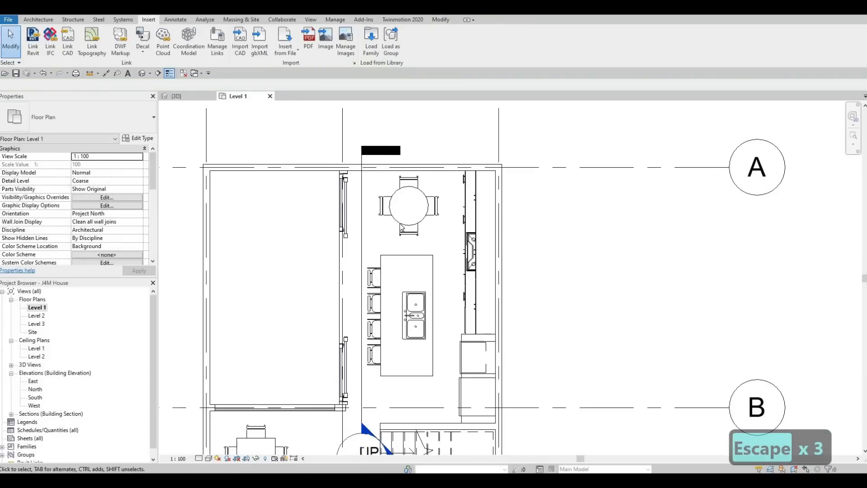
{"action": "left_click", "coordinate": [400, 224]}
{"action": "key", "text": "Left"}
{"action": "key", "text": "Left"}
{"action": "key", "text": "Left"}
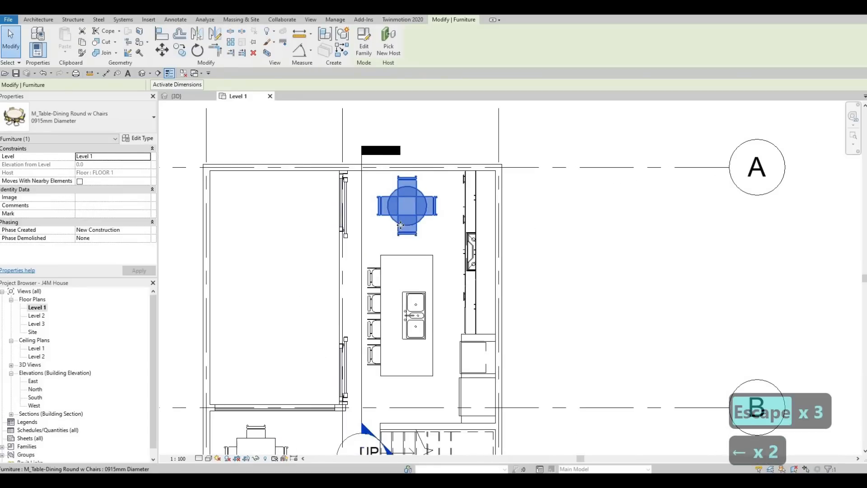
{"action": "key", "text": "Escape"}
{"action": "key", "text": "Escape"}
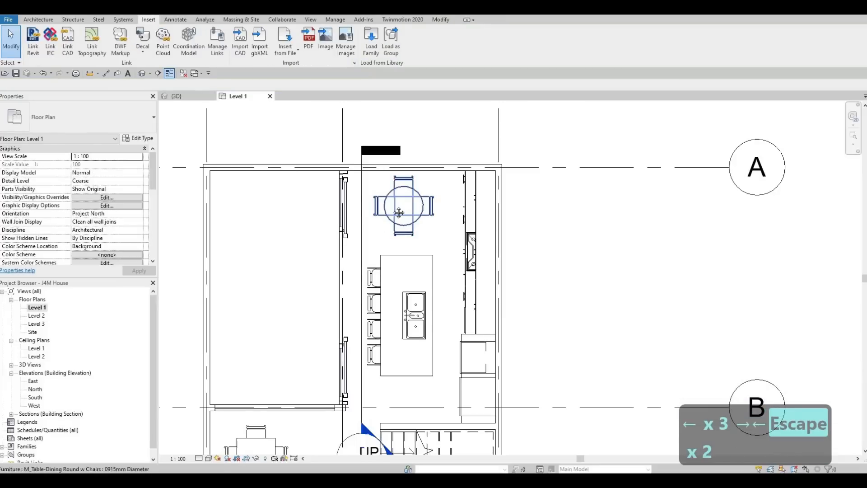
Examine the Level 1 plan, including the living room, the entrance and the courtyard walls
{"action": "scroll", "coordinate": [398, 212], "scroll_direction": "down", "scroll_amount": 4}
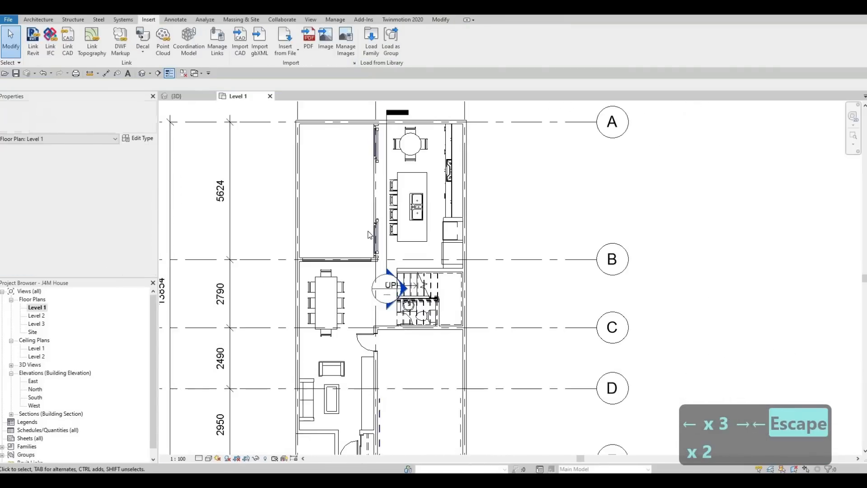
{"action": "scroll", "coordinate": [369, 235], "scroll_direction": "down", "scroll_amount": 2}
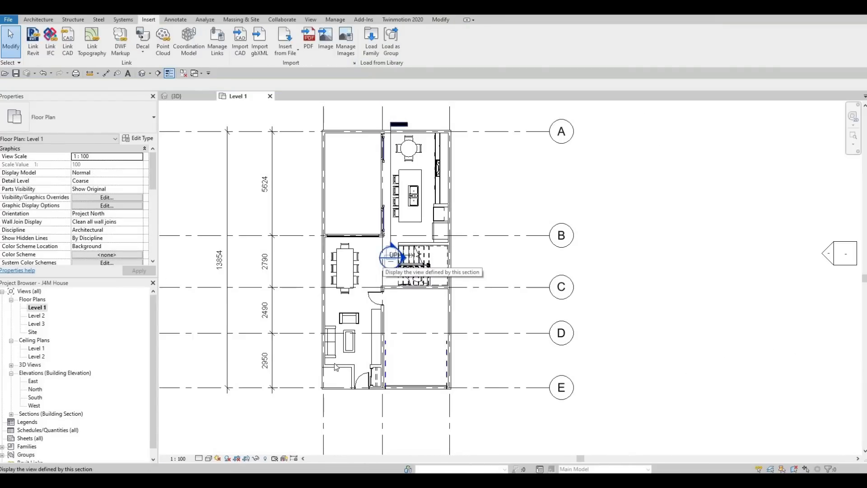
{"action": "scroll", "coordinate": [343, 368], "scroll_direction": "up", "scroll_amount": 2}
{"action": "scroll", "coordinate": [372, 374], "scroll_direction": "up", "scroll_amount": 2}
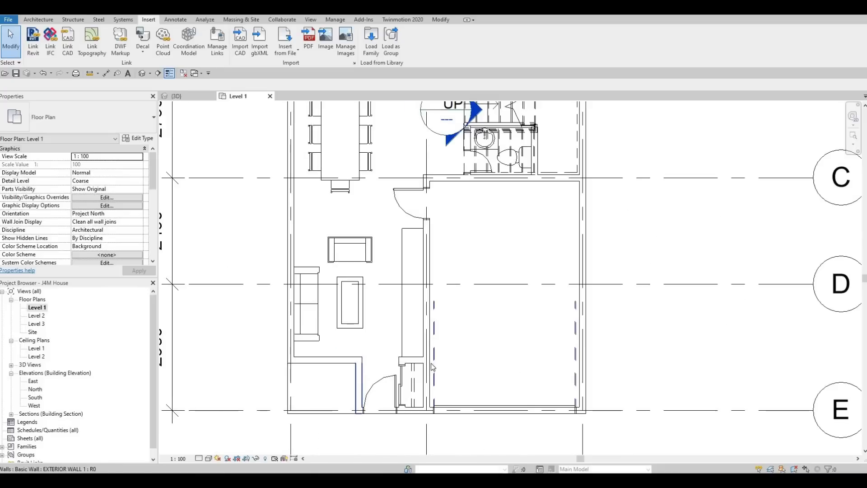
{"action": "middle_click_drag", "start_coordinate": [372, 375], "coordinate": [371, 385]}
{"action": "key", "text": "Escape"}
{"action": "key", "text": "Escape"}
{"action": "key", "text": "Escape"}
{"action": "scroll", "coordinate": [369, 385], "scroll_direction": "down", "scroll_amount": 1}
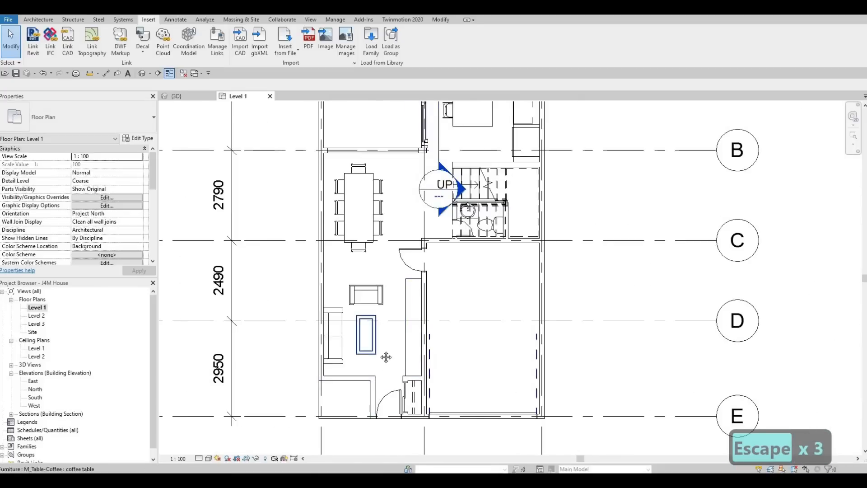
{"action": "scroll", "coordinate": [407, 180], "scroll_direction": "down", "scroll_amount": 1}
{"action": "middle_click_drag", "start_coordinate": [408, 165], "coordinate": [406, 296]}
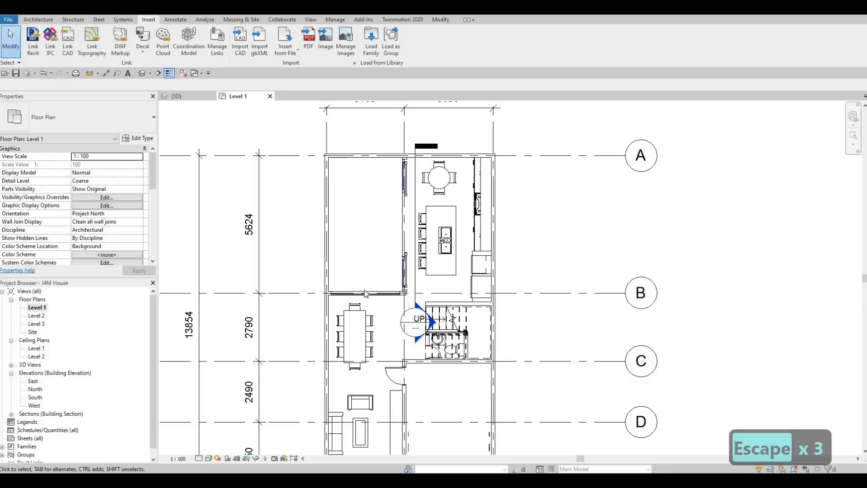
Using the curtain wall on grid B as the model, draw a similar one about 1100 mm long in the living room's south exterior wall
{"action": "left_click", "coordinate": [334, 295]}
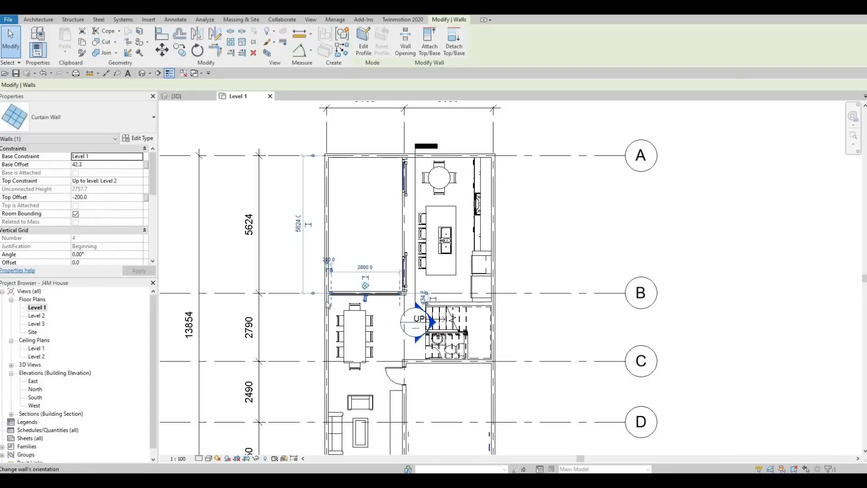
{"action": "key", "text": "c"}
{"action": "key", "text": "s"}
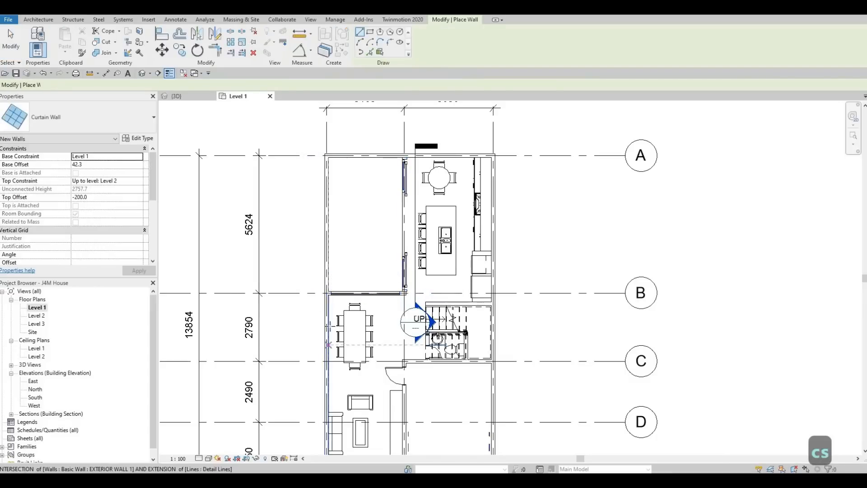
{"action": "middle_click_drag", "start_coordinate": [326, 342], "coordinate": [326, 218]}
{"action": "scroll", "coordinate": [334, 344], "scroll_direction": "up", "scroll_amount": 1}
{"action": "scroll", "coordinate": [338, 356], "scroll_direction": "up", "scroll_amount": 1}
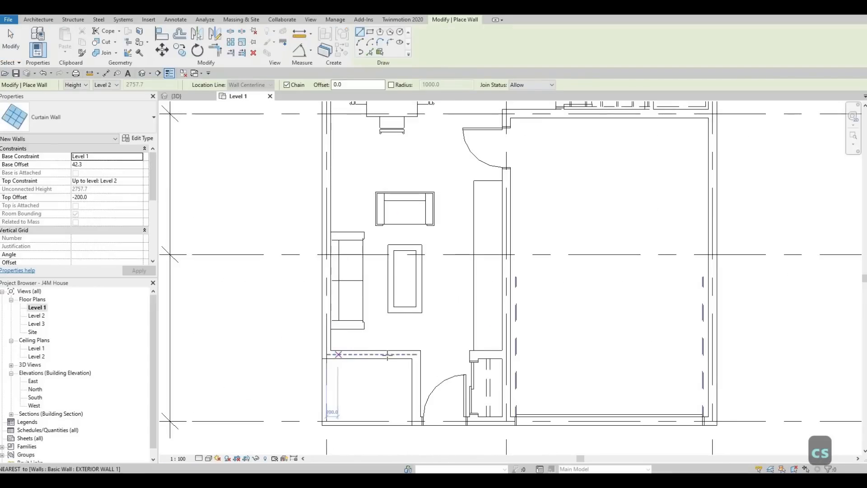
{"action": "left_click", "coordinate": [338, 348]}
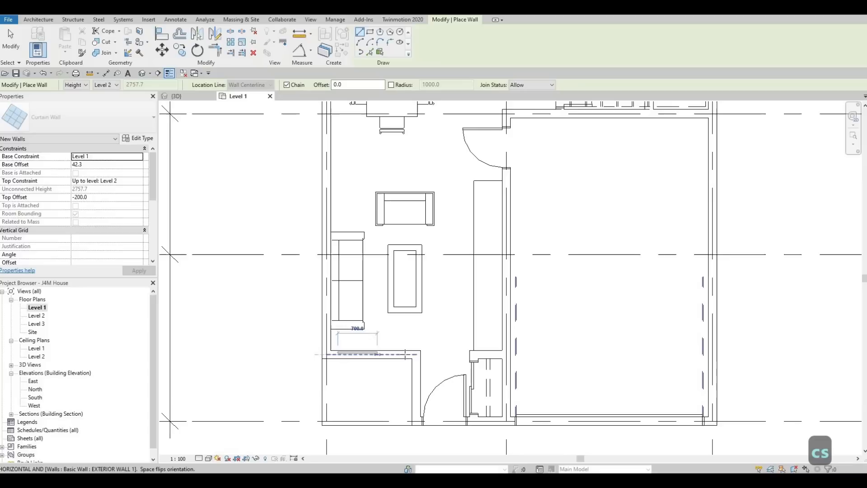
{"action": "left_click", "coordinate": [405, 354]}
{"action": "key", "text": "Escape"}
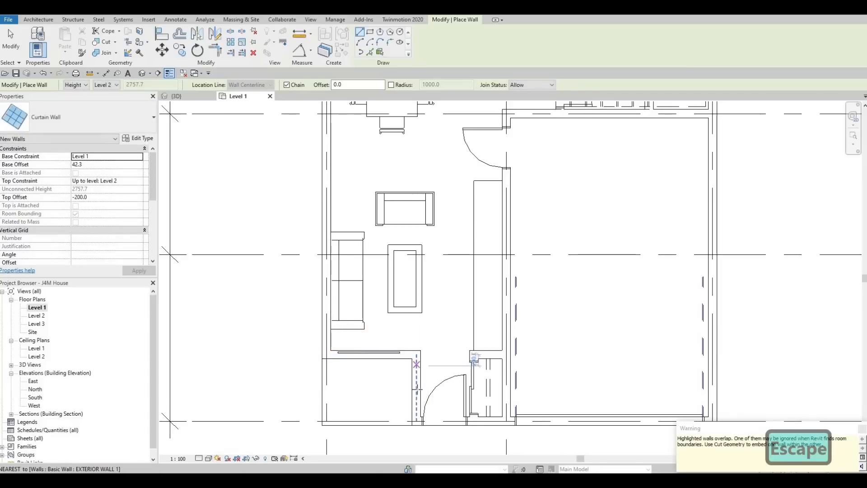
Draw a second curtain wall about 800 mm long in the exterior wall running north-south beside the entrance door
{"action": "left_click", "coordinate": [417, 364]}
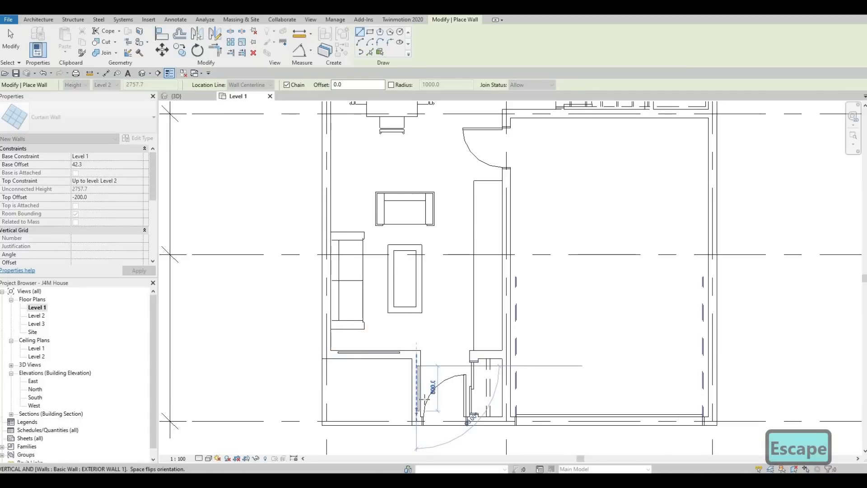
{"action": "left_click", "coordinate": [416, 422]}
{"action": "key", "text": "Escape"}
{"action": "key", "text": "Escape"}
{"action": "key", "text": "Escape"}
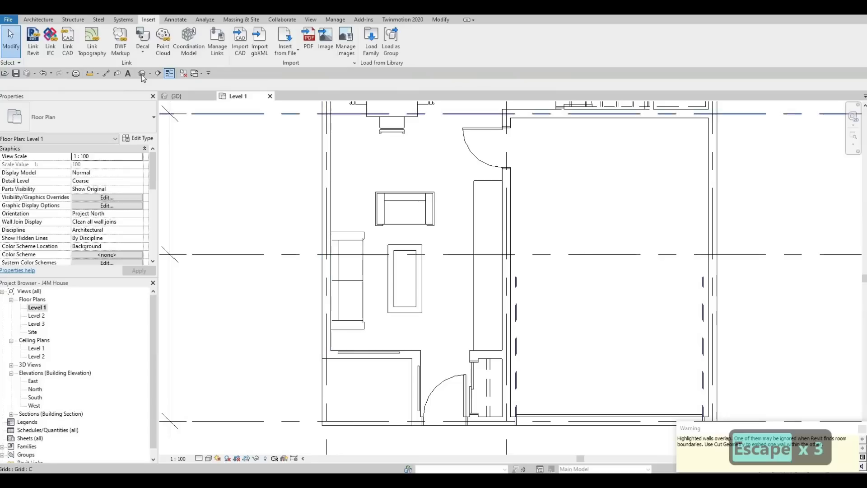
In the 3D view, cut the exterior walls beside the entrance with the two new curtain walls using Cut Geometry
{"action": "left_click", "coordinate": [177, 96]}
{"action": "middle_click_drag", "start_coordinate": [428, 286], "coordinate": [91, 262], "text": "shift"}
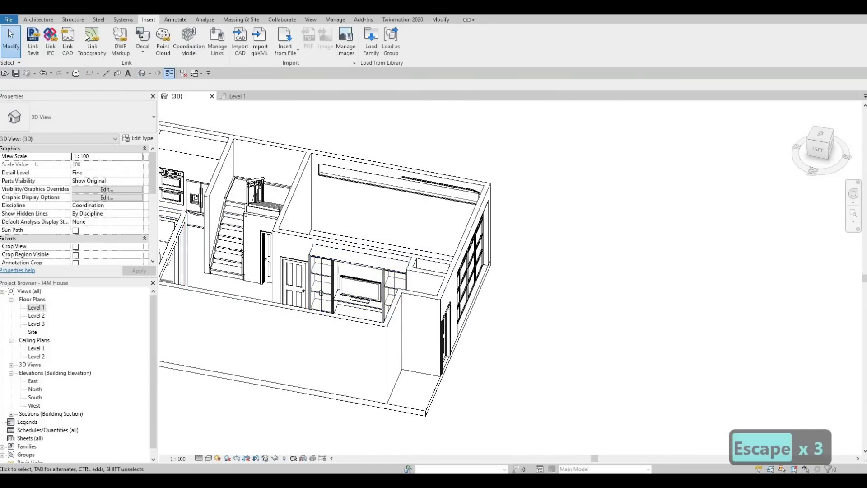
{"action": "left_click", "coordinate": [441, 19]}
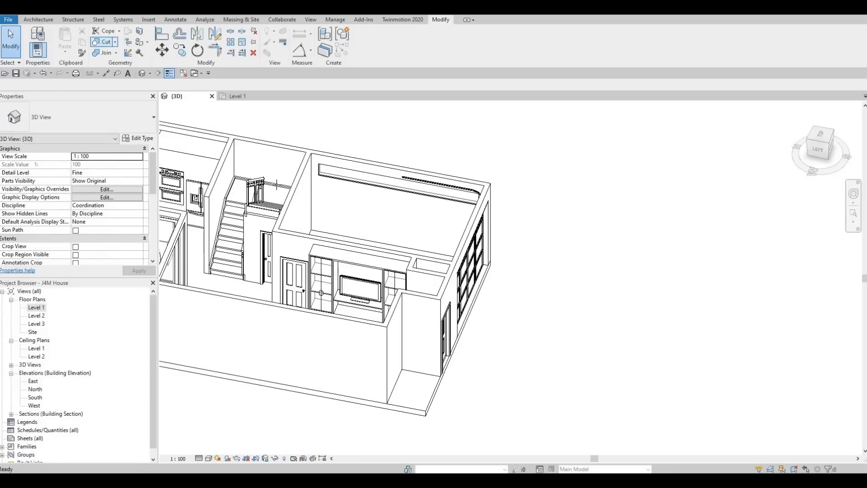
{"action": "left_click", "coordinate": [103, 41]}
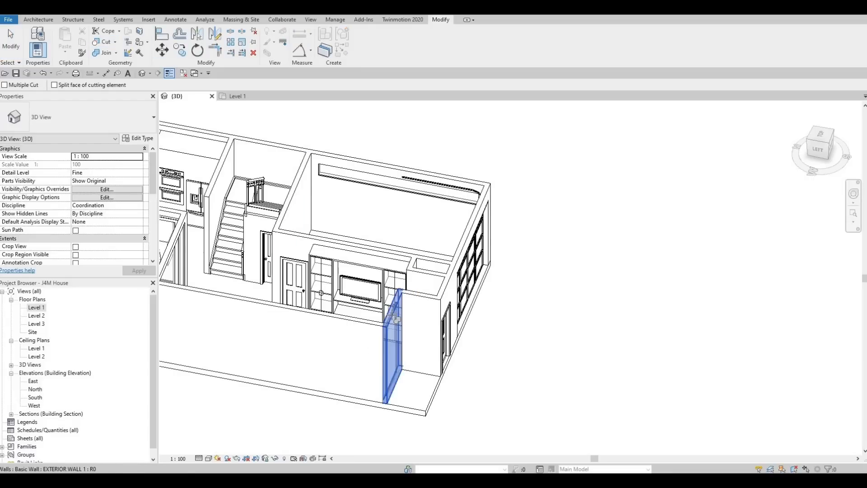
{"action": "left_click", "coordinate": [394, 313]}
{"action": "left_click", "coordinate": [398, 307]}
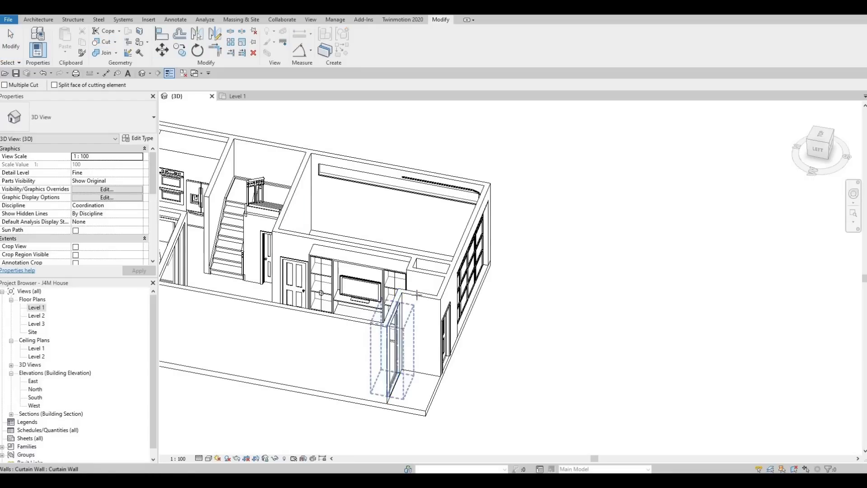
{"action": "left_click", "coordinate": [418, 300]}
{"action": "left_click", "coordinate": [417, 301]}
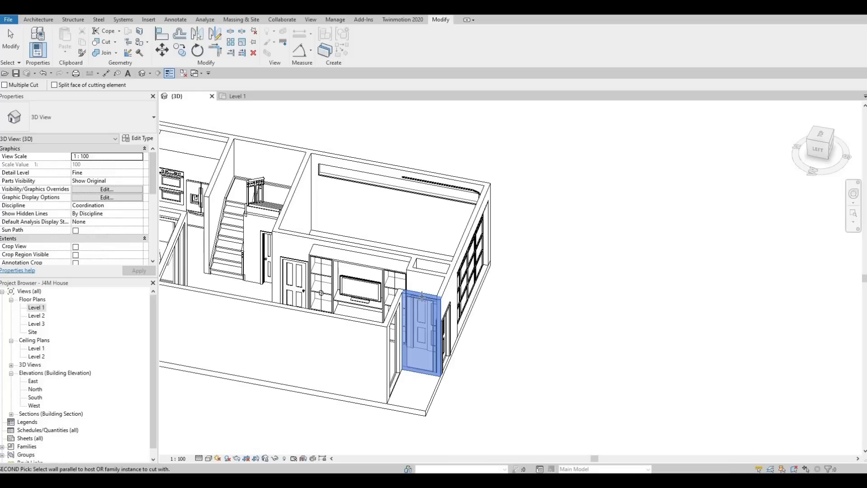
{"action": "key", "text": "Escape"}
{"action": "key", "text": "Escape"}
Compare the base and top constraints of the courtyard curtain wall with those of the new curtain wall near the entrance in 3D
{"action": "middle_click_drag", "start_coordinate": [424, 296], "coordinate": [422, 250], "text": "shift"}
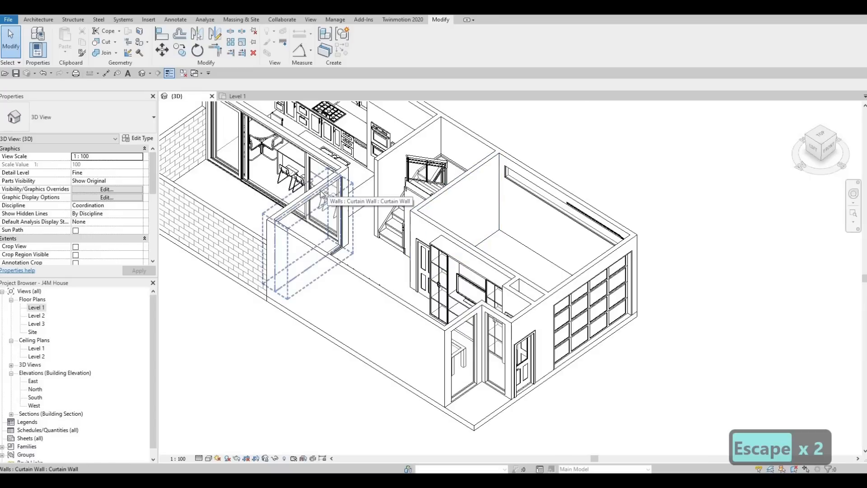
{"action": "left_click", "coordinate": [321, 194]}
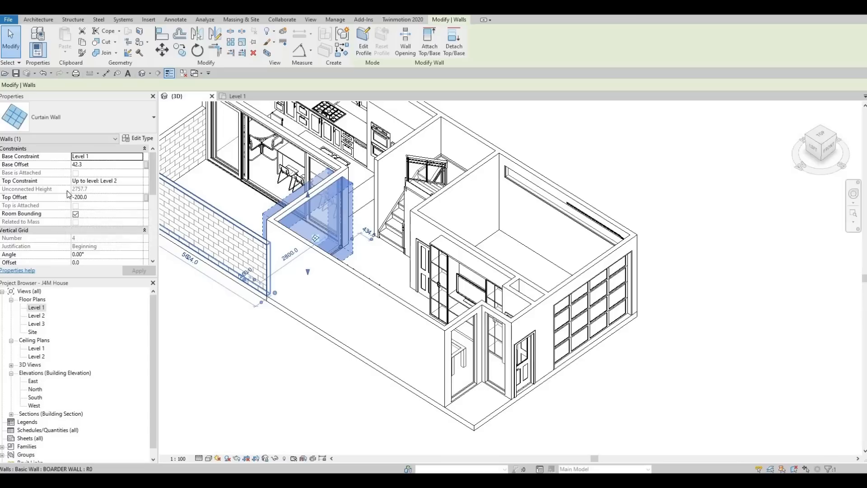
{"action": "key", "text": "Escape"}
{"action": "key", "text": "Escape"}
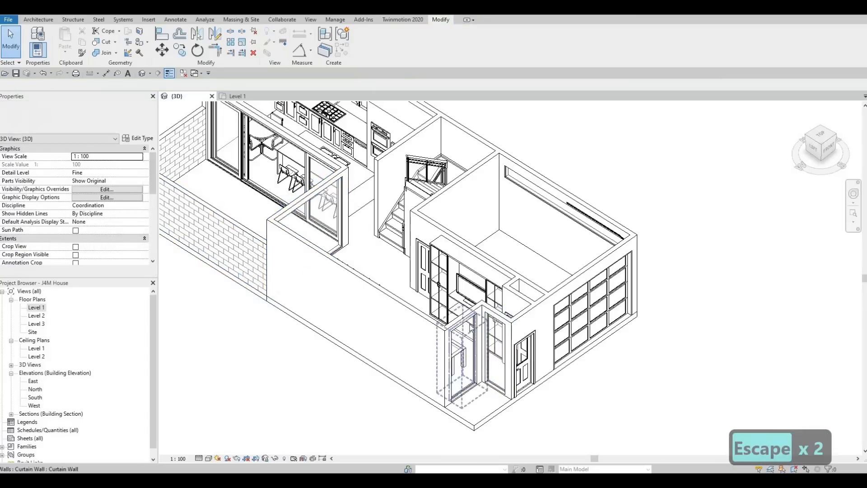
{"action": "left_click", "coordinate": [465, 329]}
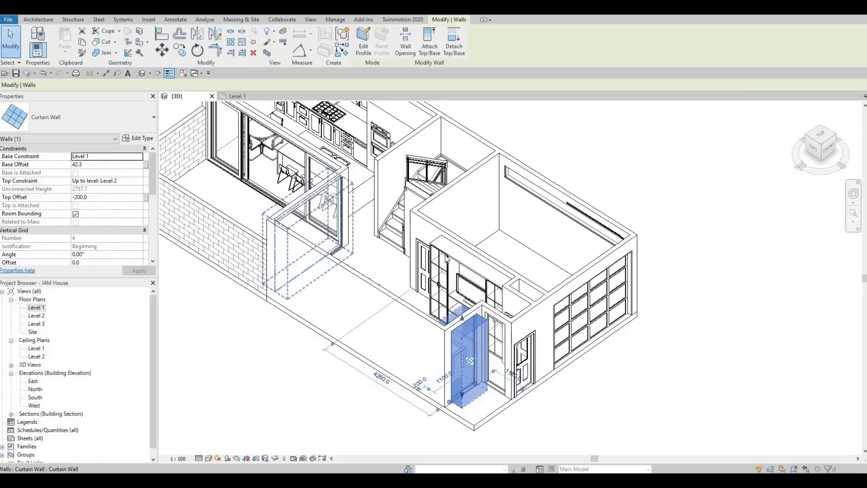
{"action": "key", "text": "Escape"}
{"action": "key", "text": "Escape"}
{"action": "key", "text": "Escape"}
{"action": "middle_click_drag", "start_coordinate": [414, 216], "coordinate": [438, 243]}
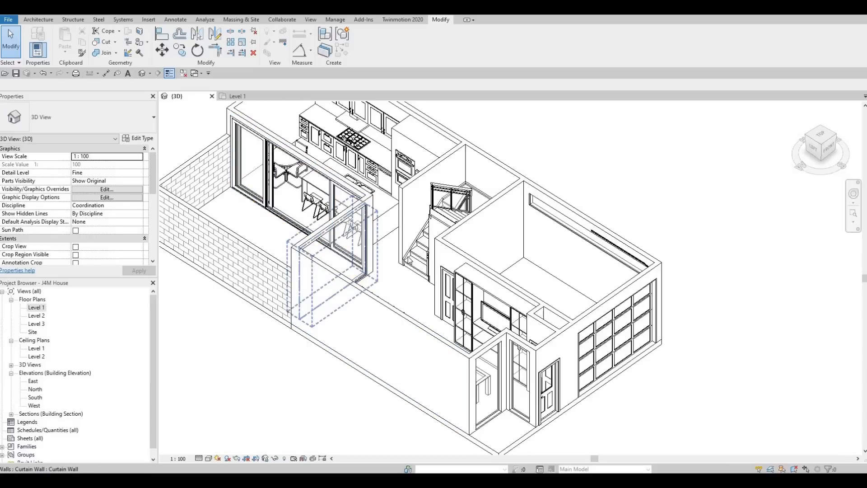
{"action": "scroll", "coordinate": [402, 249], "scroll_direction": "down", "scroll_amount": 2}
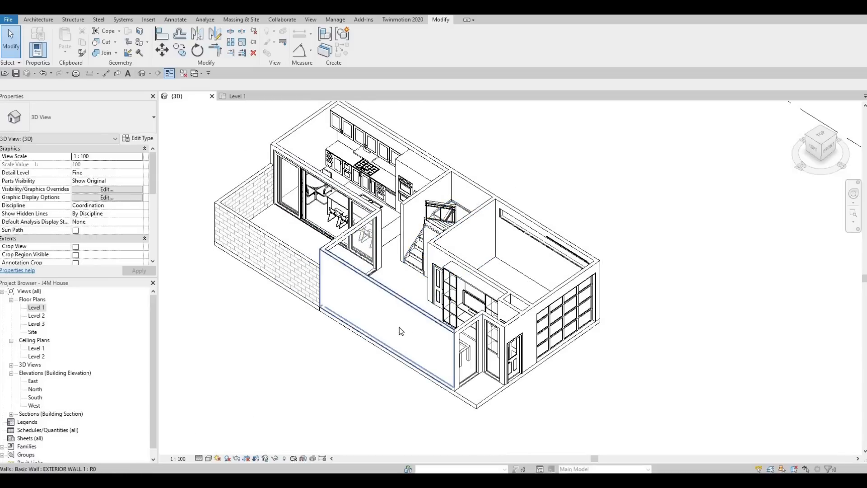
Open the Level 2 floor plan and display its underlay range settings
{"action": "double_click", "coordinate": [41, 316]}
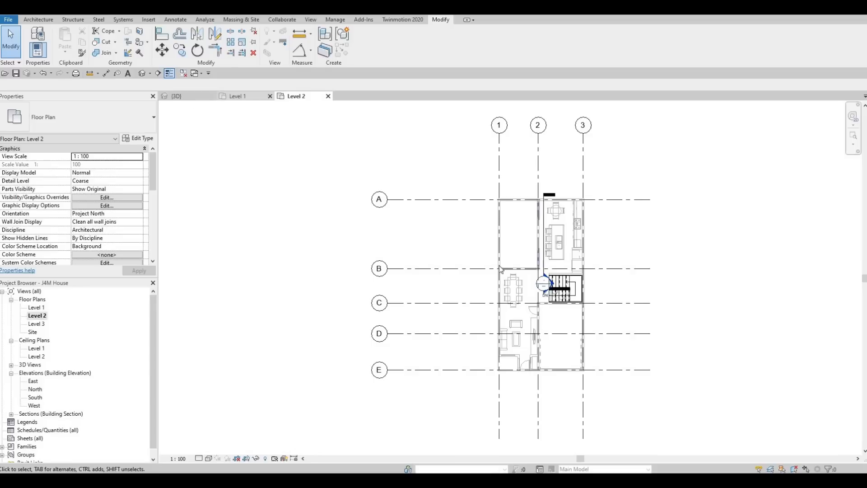
{"action": "key", "text": "ctrl+Tab"}
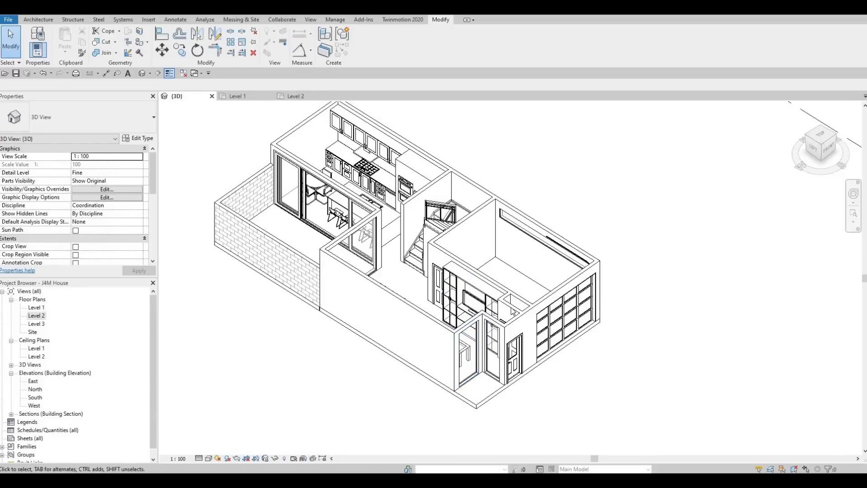
{"action": "left_click", "coordinate": [301, 98]}
{"action": "middle_click_drag", "start_coordinate": [487, 199], "coordinate": [340, 197]}
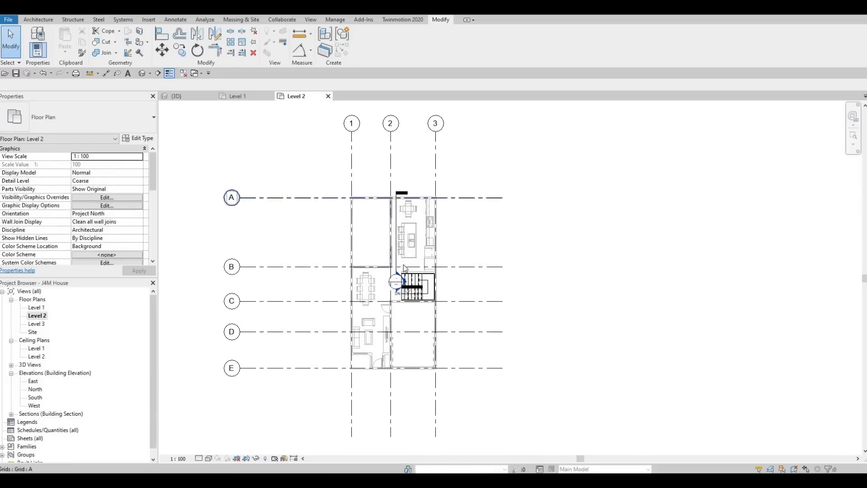
{"action": "scroll", "coordinate": [400, 262], "scroll_direction": "up", "scroll_amount": 3}
{"action": "middle_click_drag", "start_coordinate": [327, 254], "coordinate": [302, 238]}
{"action": "key", "text": "Escape"}
{"action": "key", "text": "Escape"}
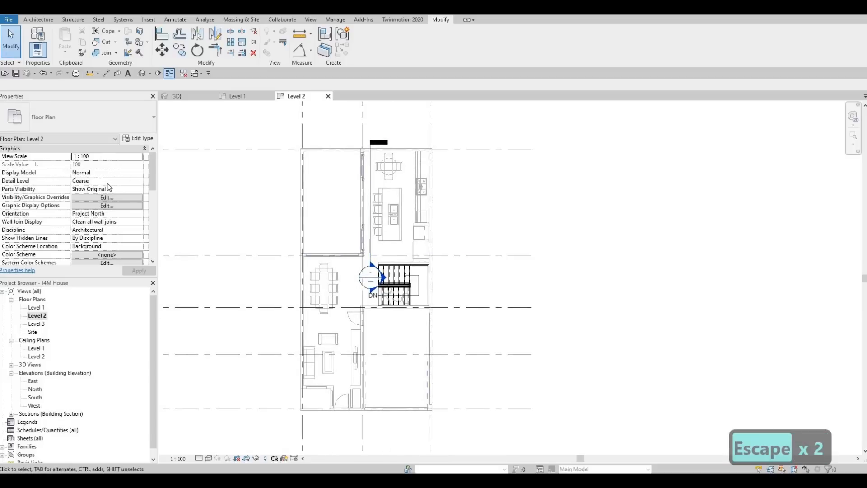
{"action": "scroll", "coordinate": [108, 187], "scroll_direction": "down", "scroll_amount": 5}
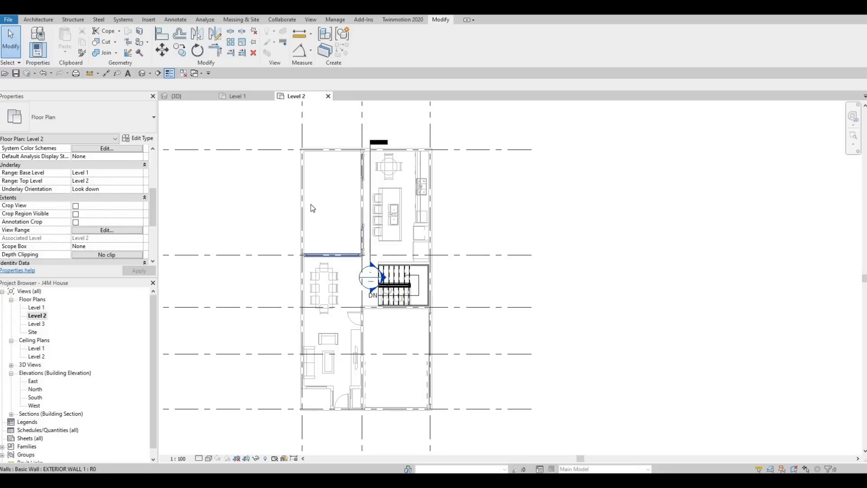
Check the wall types of the courtyard boundary wall and the exterior wall along grid 1 in the underlay
{"action": "left_click", "coordinate": [306, 178]}
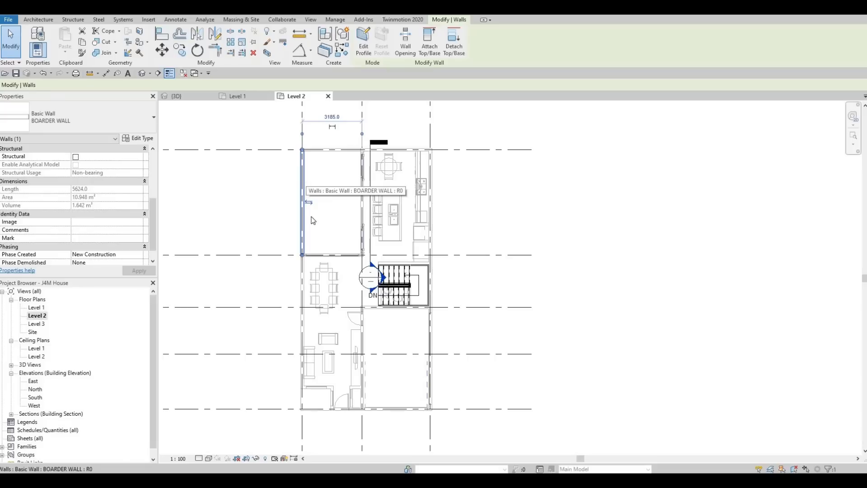
{"action": "key", "text": "Escape"}
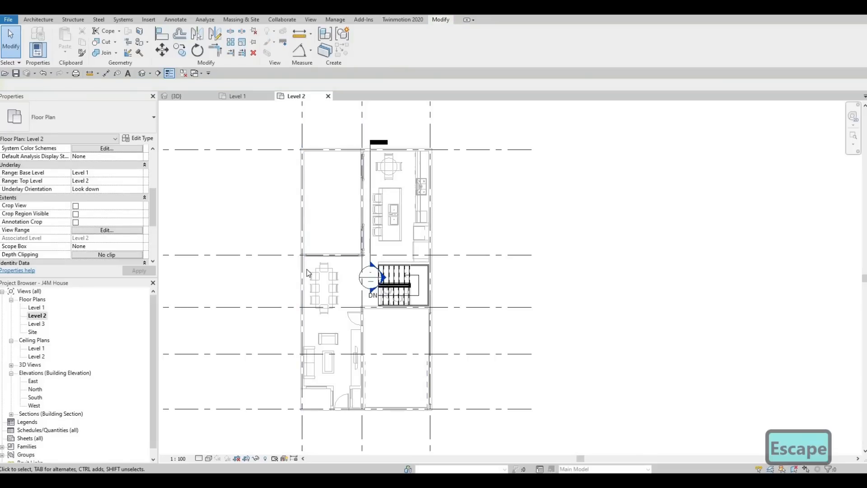
{"action": "left_click", "coordinate": [302, 273]}
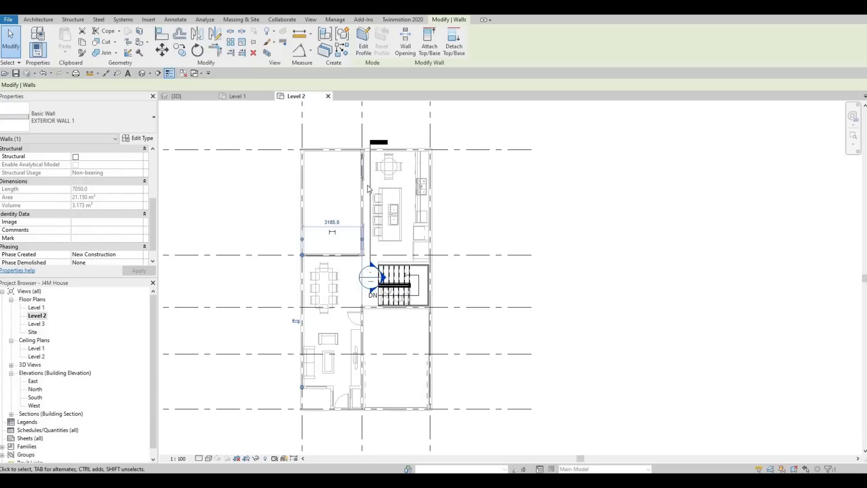
{"action": "left_click", "coordinate": [38, 19]}
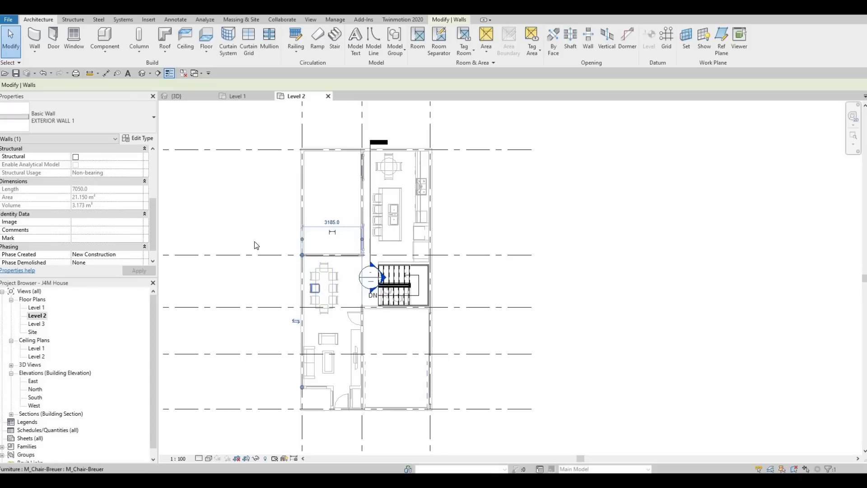
{"action": "key", "text": "Escape"}
{"action": "key", "text": "Escape"}
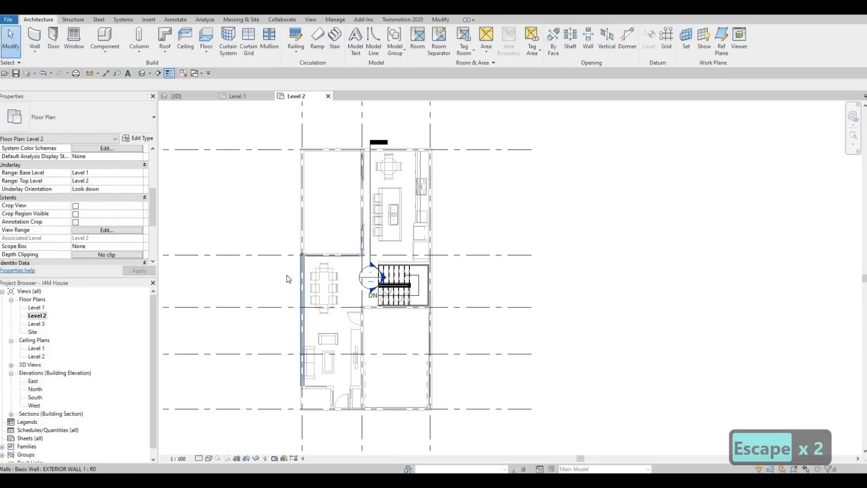
Using the underlay's exterior wall on grid 1 as the model, draw a similar Level 2 wall along grid B from grid 1 to grid 2
{"action": "left_click", "coordinate": [288, 279]}
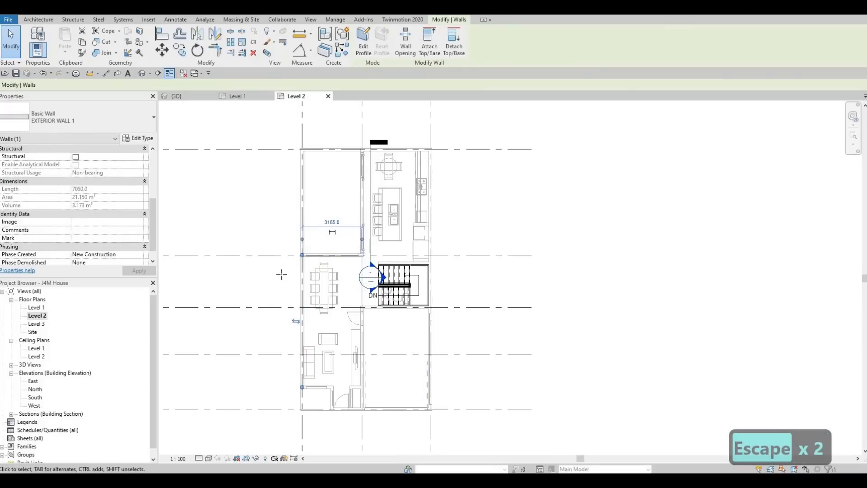
{"action": "key", "text": "c"}
{"action": "key", "text": "s"}
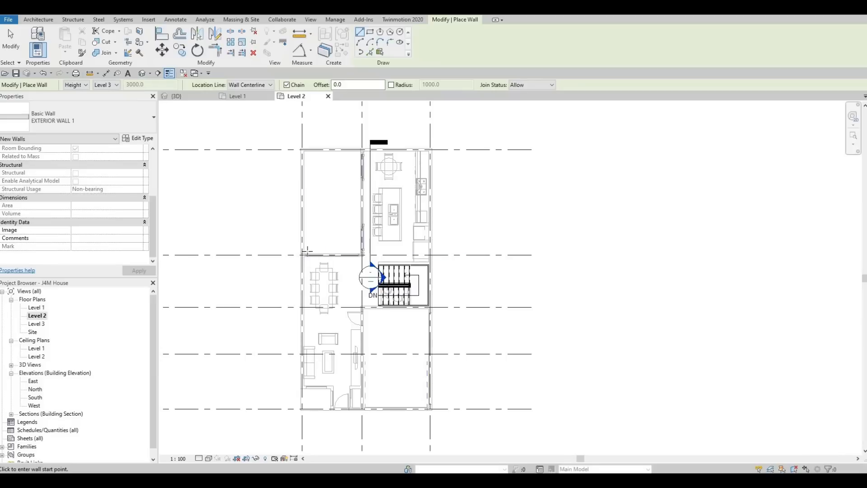
{"action": "scroll", "coordinate": [307, 250], "scroll_direction": "up", "scroll_amount": 5}
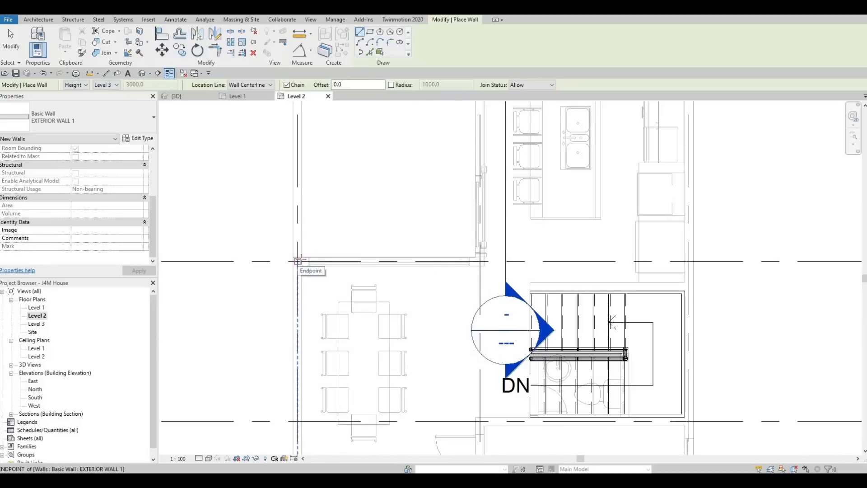
{"action": "scroll", "coordinate": [298, 261], "scroll_direction": "down", "scroll_amount": 7}
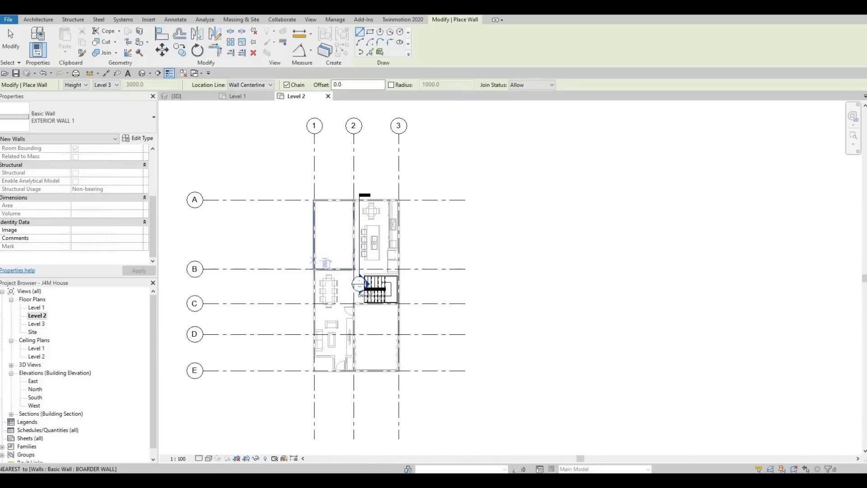
{"action": "scroll", "coordinate": [311, 261], "scroll_direction": "up", "scroll_amount": 5}
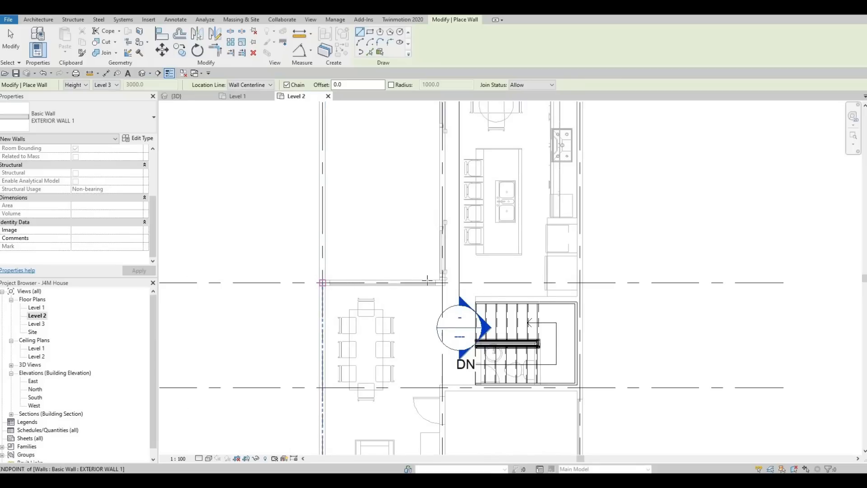
{"action": "left_click", "coordinate": [323, 282]}
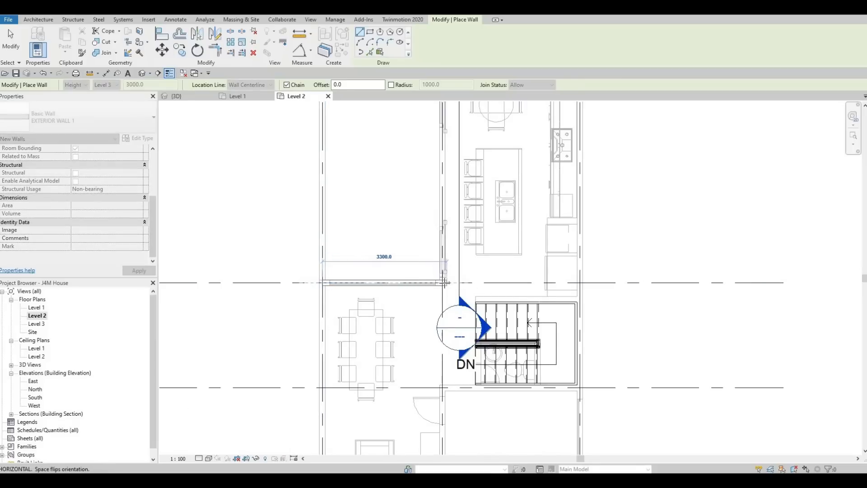
{"action": "left_click", "coordinate": [442, 283]}
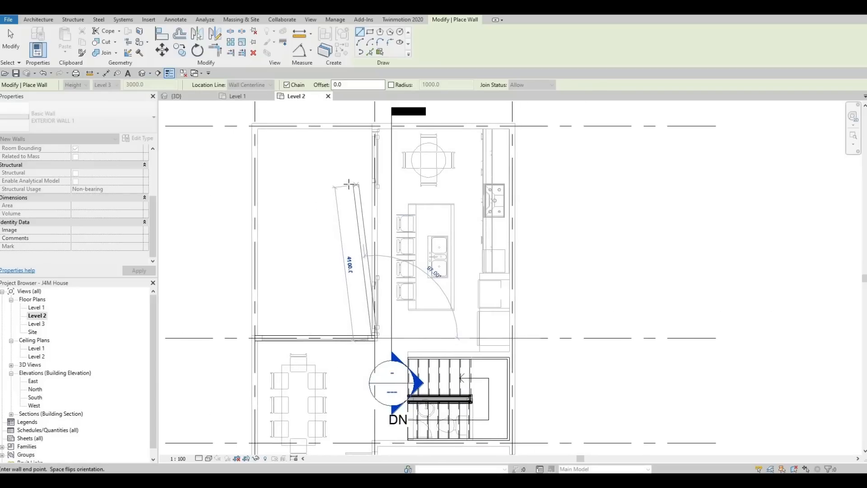
Continue the exterior wall chain 5624 mm north along grid 2 to grid A, and about 3650 mm east to grid 3
{"action": "scroll", "coordinate": [373, 146], "scroll_direction": "down", "scroll_amount": 1}
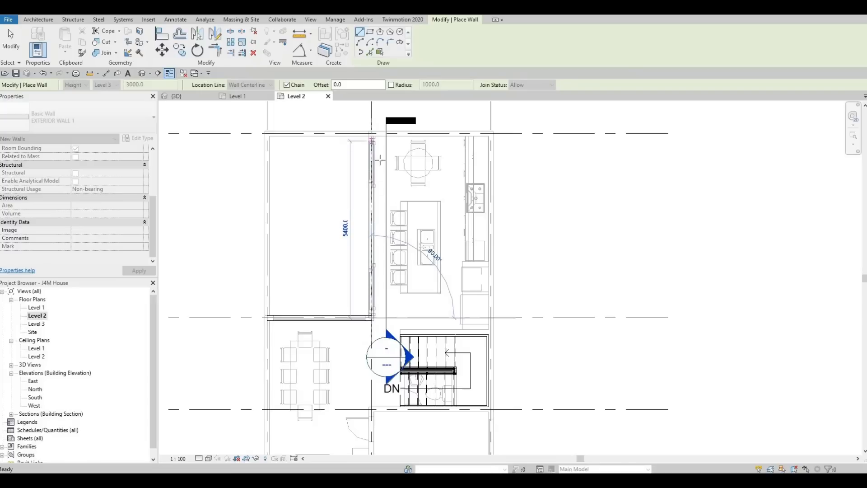
{"action": "middle_click_drag", "start_coordinate": [379, 160], "coordinate": [391, 217]}
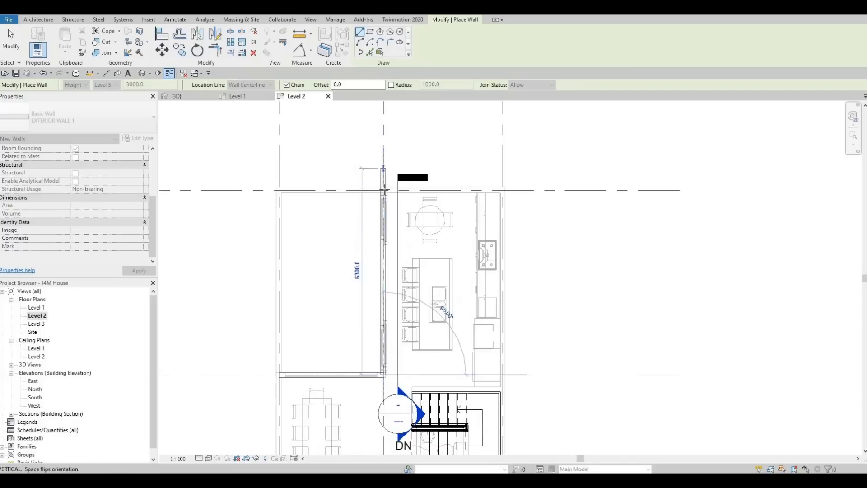
{"action": "left_click", "coordinate": [471, 191]}
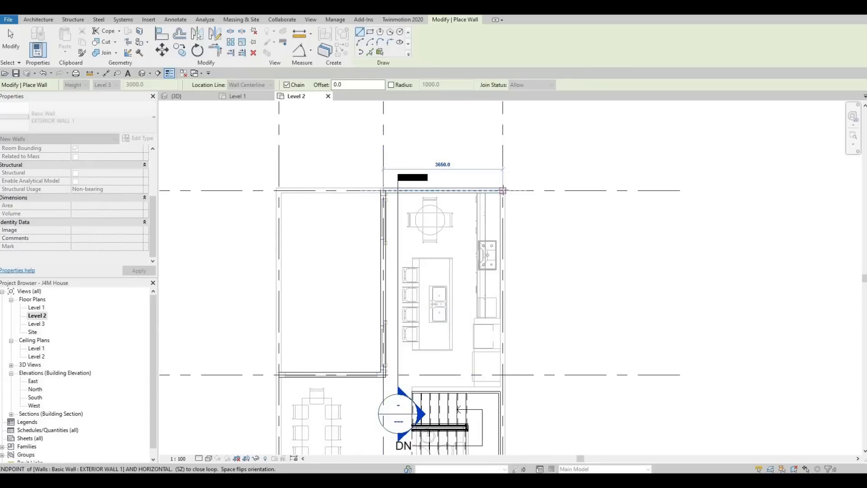
{"action": "left_click", "coordinate": [502, 190]}
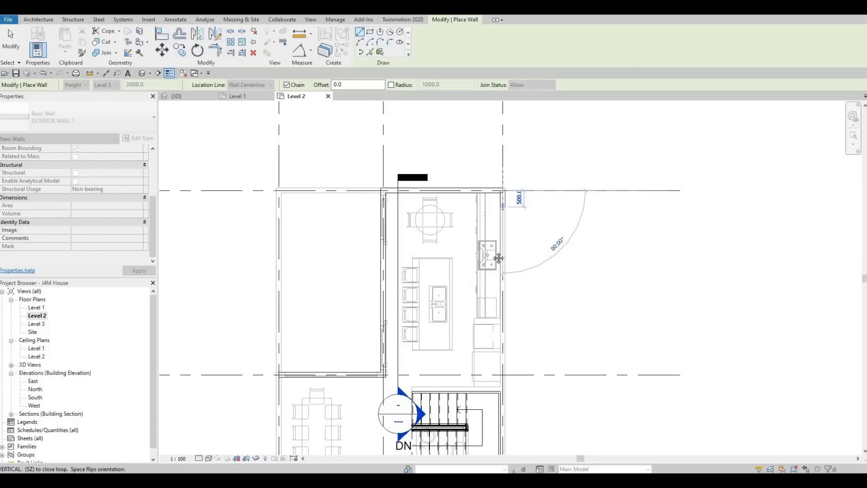
Continue the exterior wall chain south along grid 3 from grid A to grid D
{"action": "scroll", "coordinate": [492, 217], "scroll_direction": "down", "scroll_amount": 1}
{"action": "middle_click_drag", "start_coordinate": [497, 275], "coordinate": [500, 207]}
{"action": "scroll", "coordinate": [499, 208], "scroll_direction": "down", "scroll_amount": 2}
{"action": "middle_click_drag", "start_coordinate": [494, 343], "coordinate": [507, 253]}
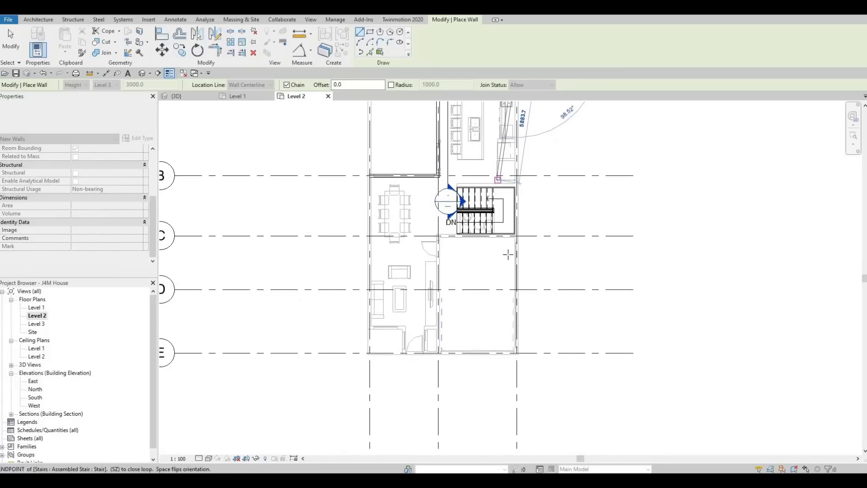
{"action": "middle_click_drag", "start_coordinate": [514, 311], "coordinate": [525, 278]}
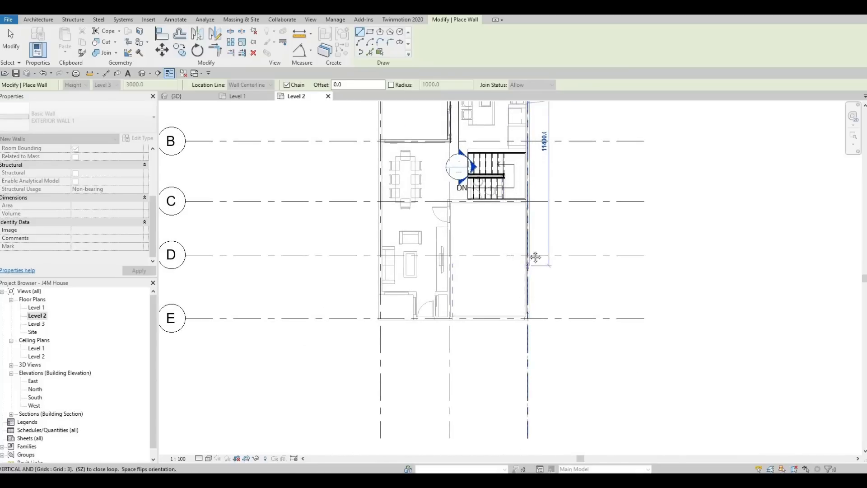
{"action": "scroll", "coordinate": [527, 255], "scroll_direction": "up", "scroll_amount": 2}
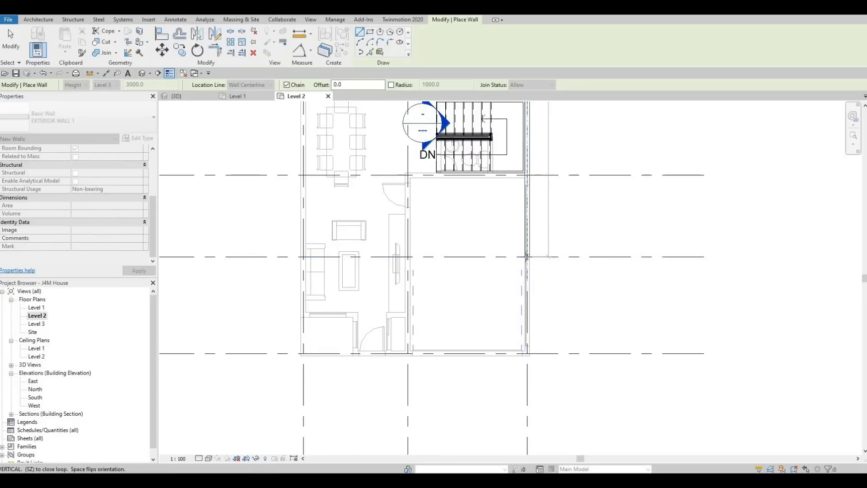
{"action": "left_click", "coordinate": [526, 256]}
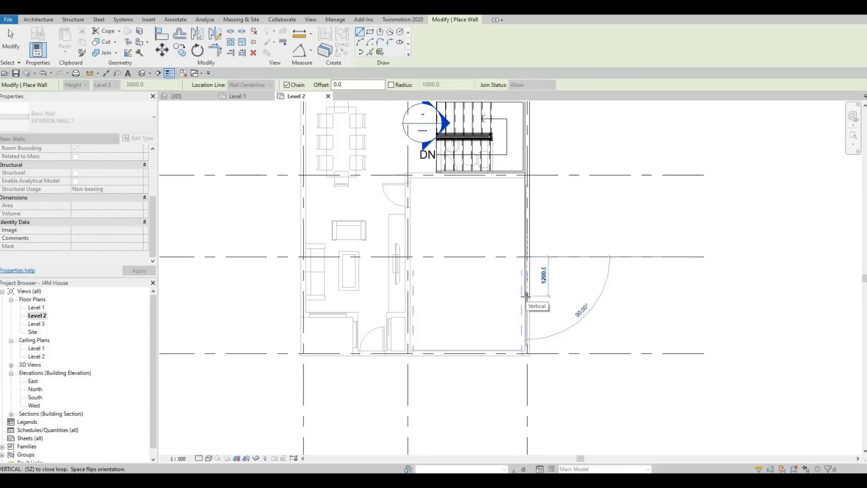
Extend the exterior wall chain 1200 mm south past grid D along grid 3, and west to grid 2
{"action": "type", "text": "1200"}
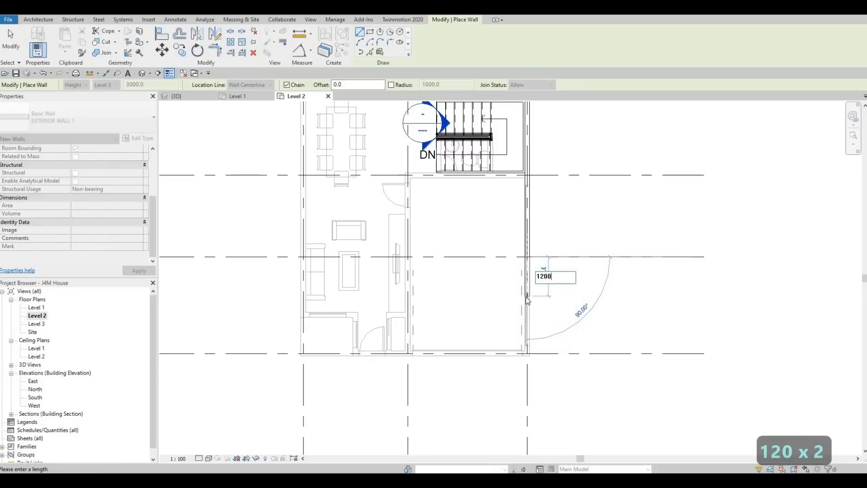
{"action": "key", "text": "Return"}
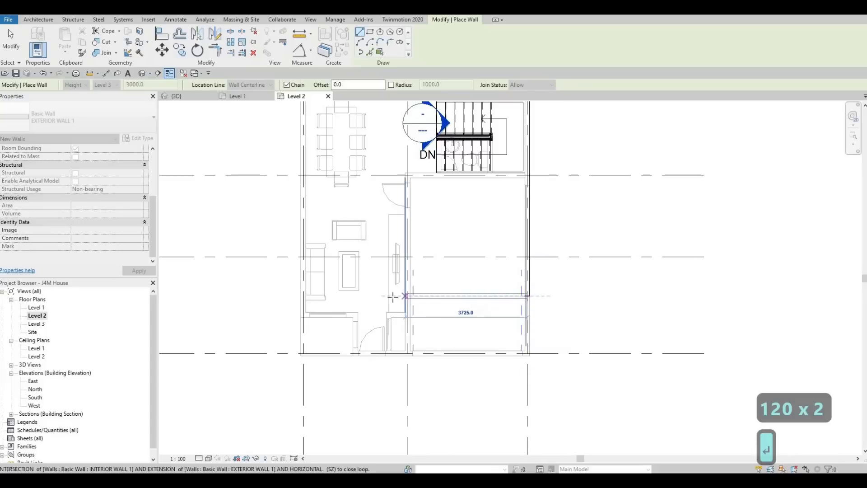
{"action": "scroll", "coordinate": [551, 275], "scroll_direction": "down", "scroll_amount": 3}
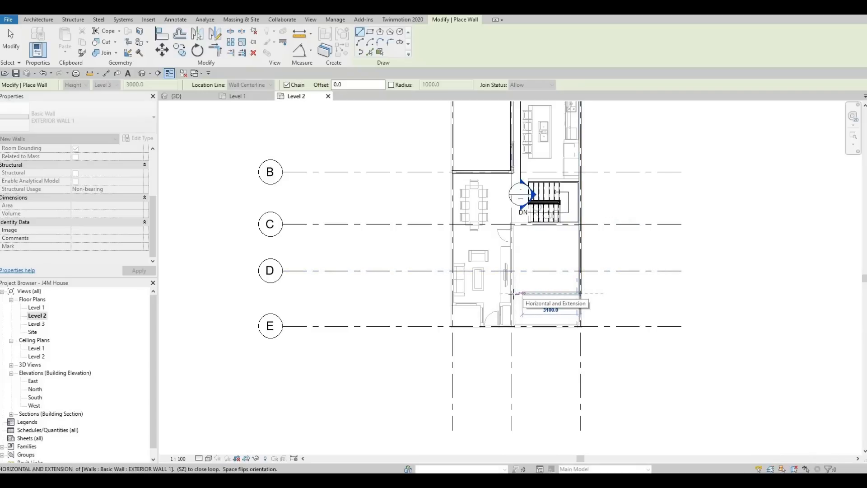
{"action": "scroll", "coordinate": [512, 294], "scroll_direction": "up", "scroll_amount": 2}
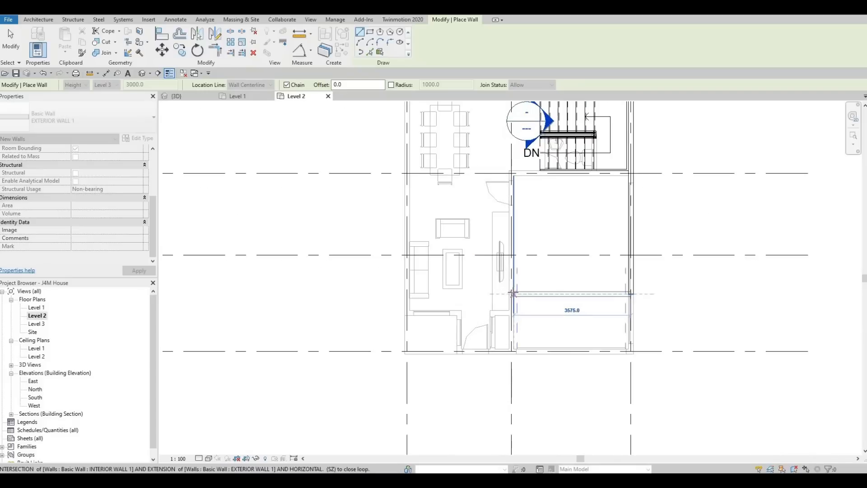
{"action": "left_click", "coordinate": [511, 293]}
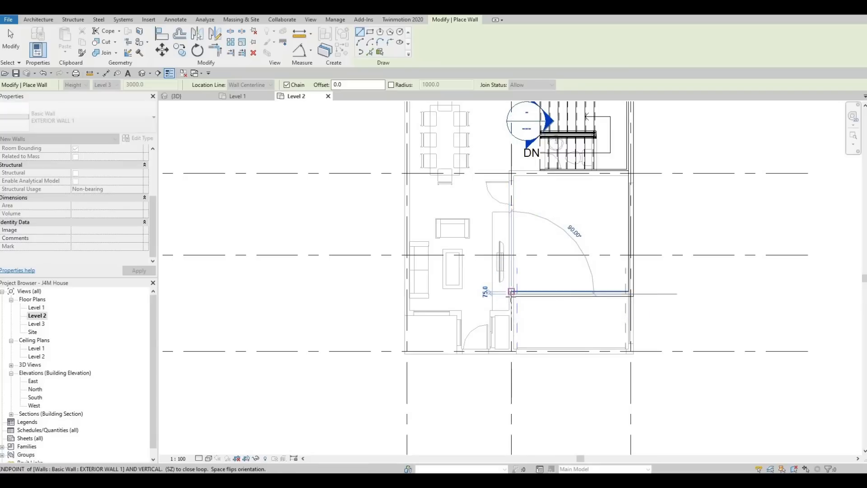
Continue the exterior wall chain south along grid 2 to grid E, and around the underlay's stepped entrance outline to grid 1
{"action": "scroll", "coordinate": [513, 296], "scroll_direction": "down", "scroll_amount": 3}
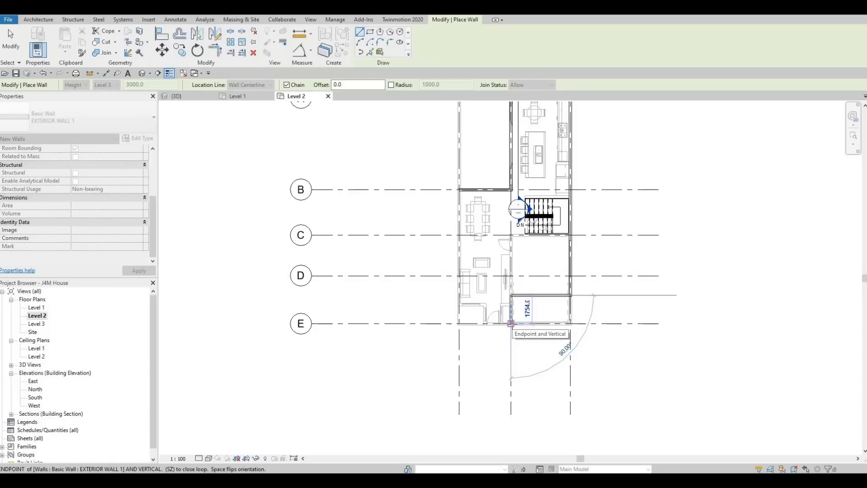
{"action": "left_click", "coordinate": [510, 324]}
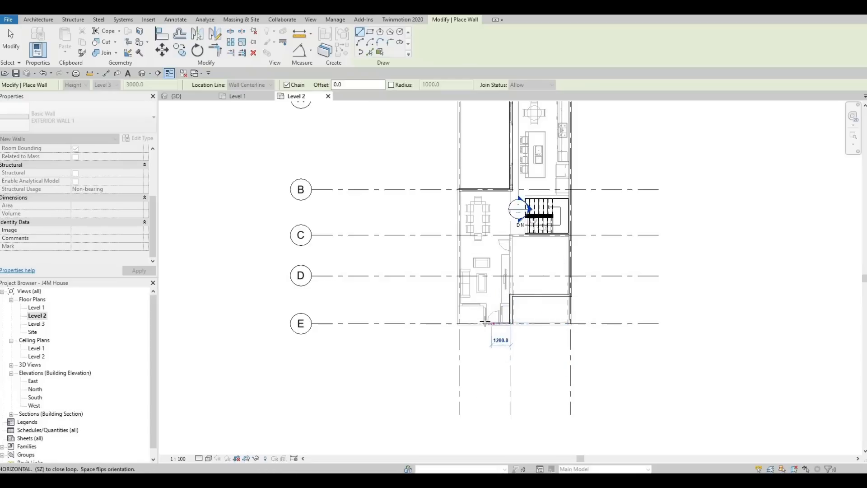
{"action": "scroll", "coordinate": [485, 323], "scroll_direction": "up", "scroll_amount": 5}
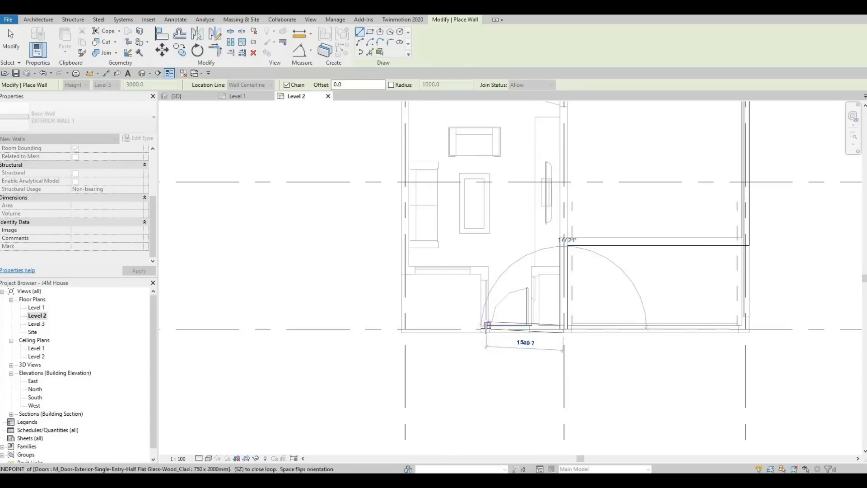
{"action": "left_click", "coordinate": [490, 307]}
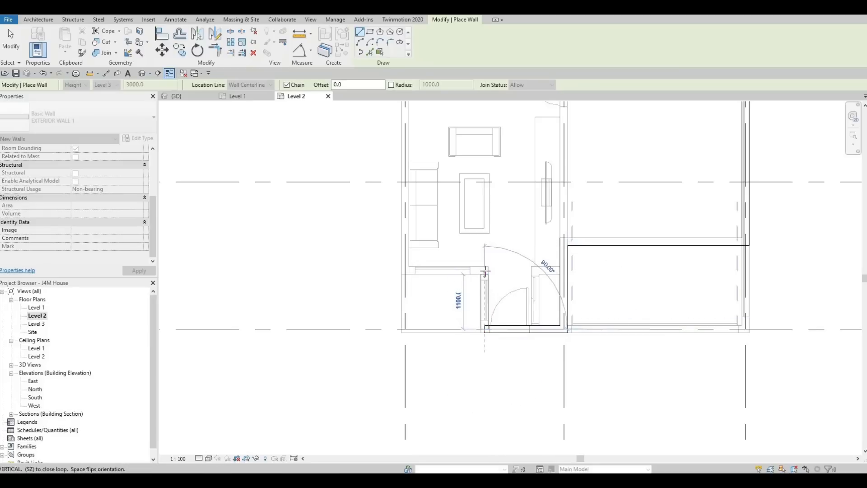
{"action": "left_click", "coordinate": [442, 270]}
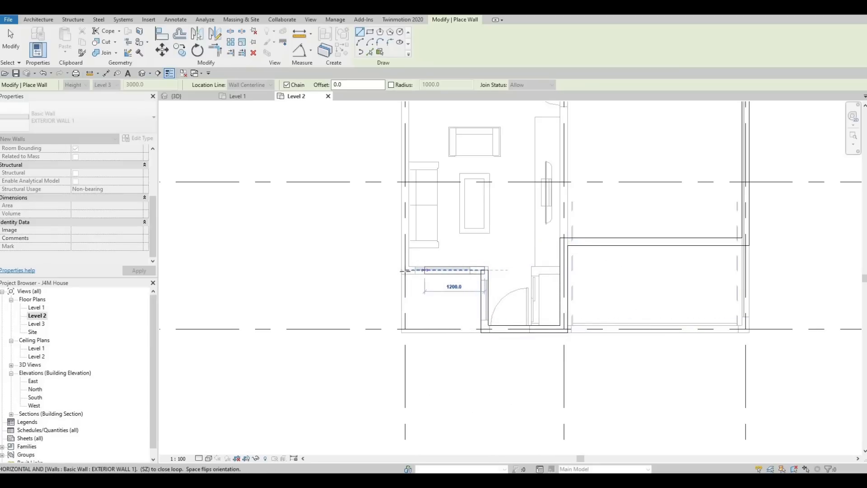
{"action": "left_click", "coordinate": [405, 270]}
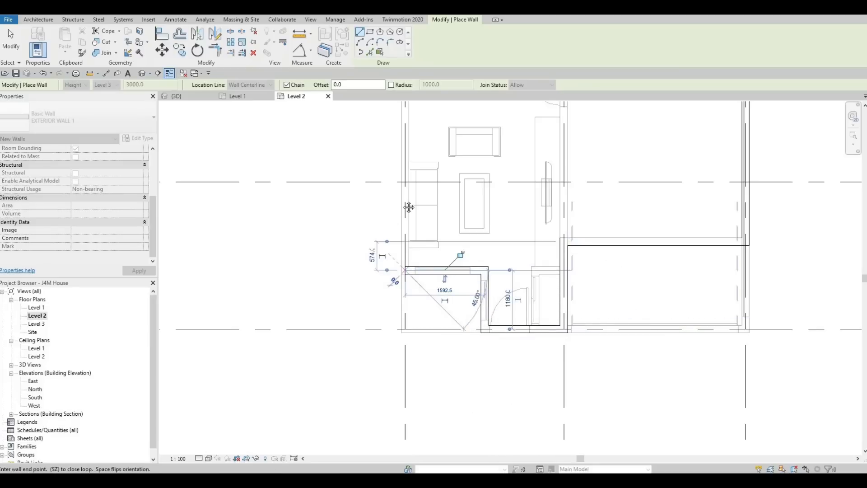
Close the exterior wall chain north along grid 1 to grid B with a wall about 7050 mm long, and end the wall command
{"action": "scroll", "coordinate": [398, 214], "scroll_direction": "down", "scroll_amount": 5}
{"action": "middle_click_drag", "start_coordinate": [402, 205], "coordinate": [403, 293]}
{"action": "scroll", "coordinate": [406, 203], "scroll_direction": "down", "scroll_amount": 1}
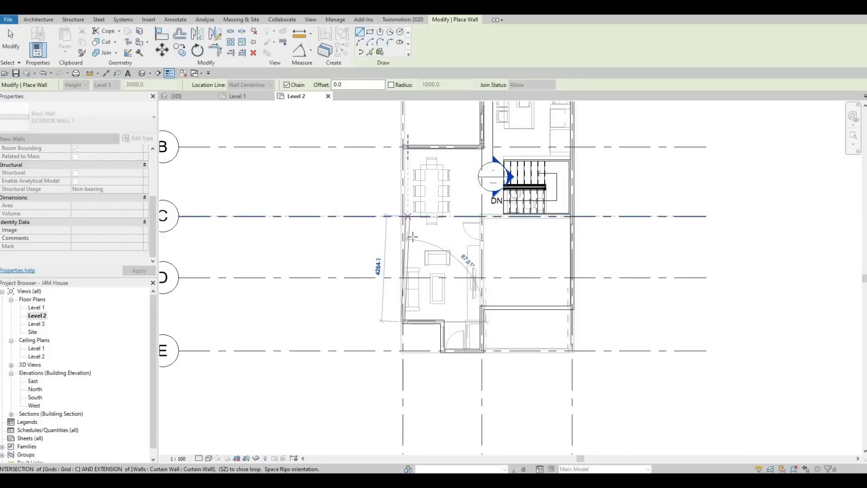
{"action": "middle_click_drag", "start_coordinate": [405, 173], "coordinate": [409, 214]}
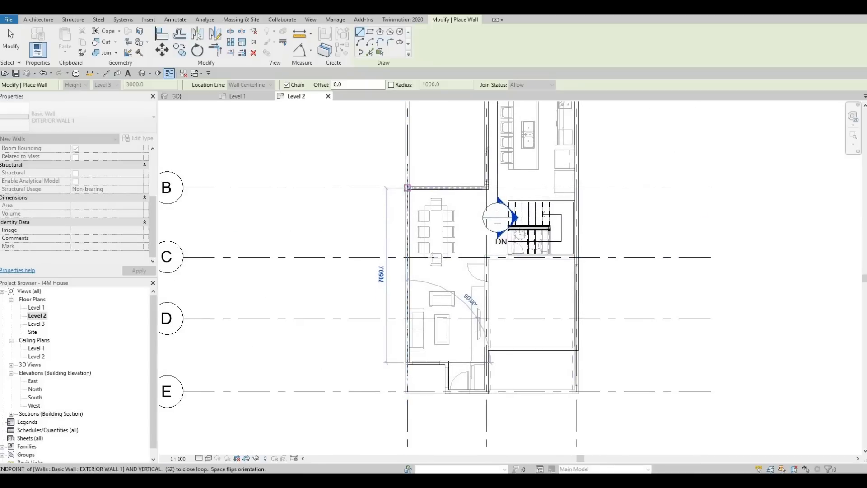
{"action": "left_click", "coordinate": [407, 361]}
{"action": "key", "text": "Escape"}
{"action": "key", "text": "Escape"}
{"action": "key", "text": "Escape"}
Using the interior wall on grid C as the model, draw a similar wall along the staircase's north side from the grid 3 wall to the stair's west end
{"action": "scroll", "coordinate": [488, 303], "scroll_direction": "down", "scroll_amount": 2}
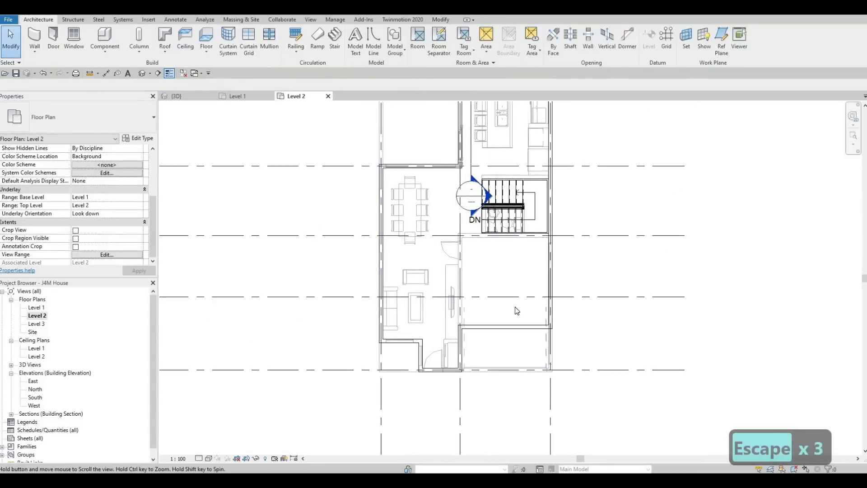
{"action": "middle_click_drag", "start_coordinate": [506, 287], "coordinate": [474, 306]}
{"action": "scroll", "coordinate": [479, 312], "scroll_direction": "down", "scroll_amount": 1}
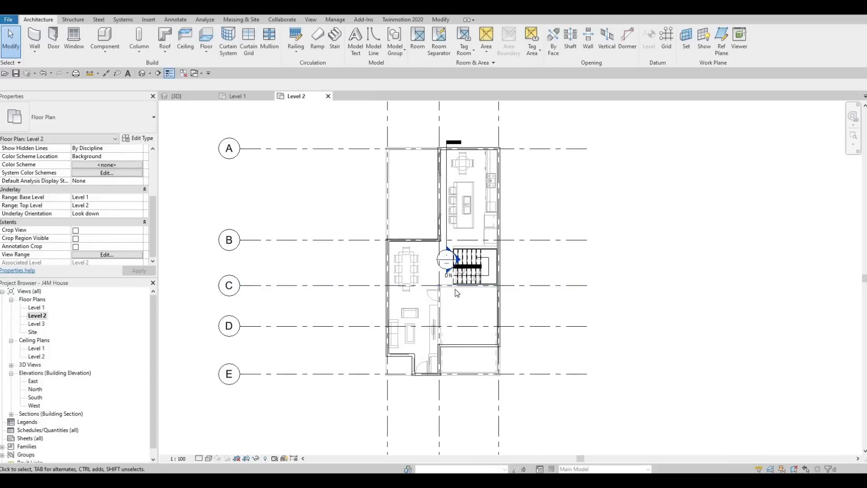
{"action": "scroll", "coordinate": [448, 288], "scroll_direction": "up", "scroll_amount": 2}
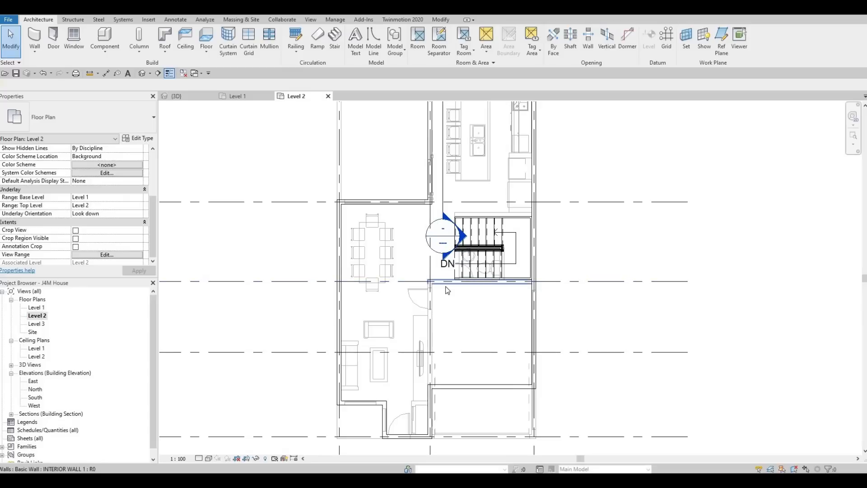
{"action": "left_click", "coordinate": [448, 290]}
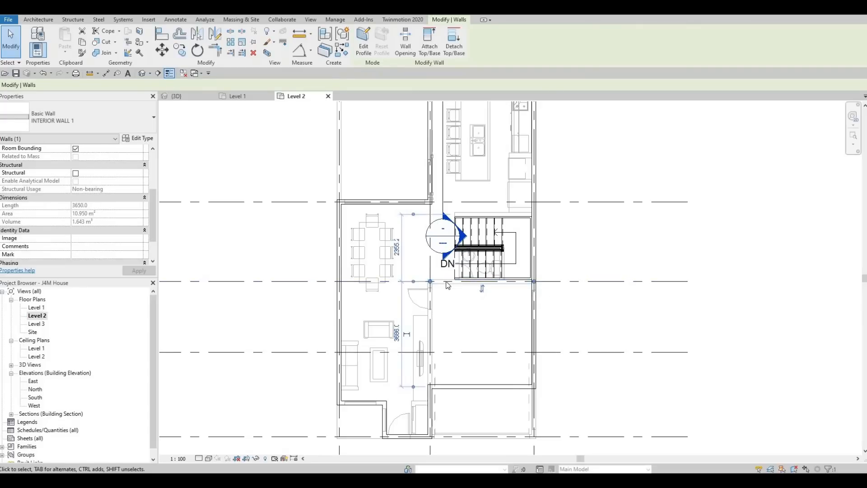
{"action": "key", "text": "c"}
{"action": "key", "text": "s"}
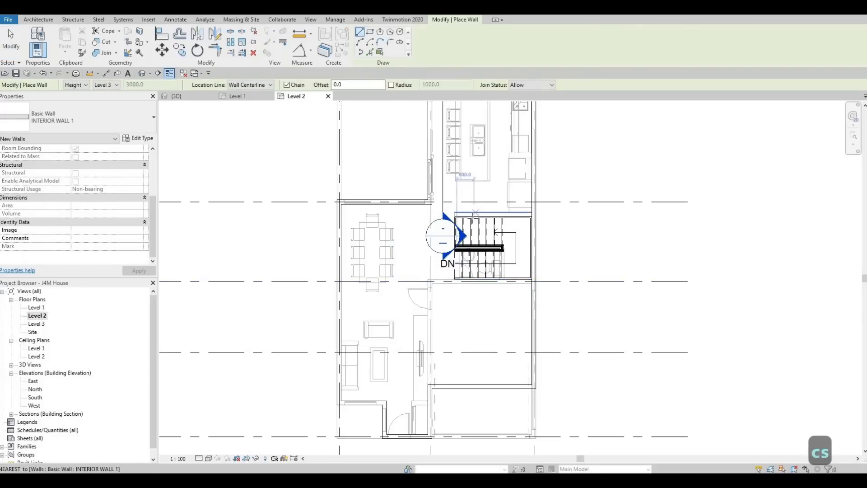
{"action": "mouse_move", "coordinate": [484, 250]}
{"action": "middle_mouse_down"}
{"action": "mouse_move", "coordinate": [483, 278]}
{"action": "mouse_move", "coordinate": [487, 266]}
{"action": "middle_mouse_up"}
{"action": "scroll", "coordinate": [482, 276], "scroll_direction": "down", "scroll_amount": 1}
{"action": "scroll", "coordinate": [516, 271], "scroll_direction": "up", "scroll_amount": 2}
{"action": "scroll", "coordinate": [517, 273], "scroll_direction": "up", "scroll_amount": 2}
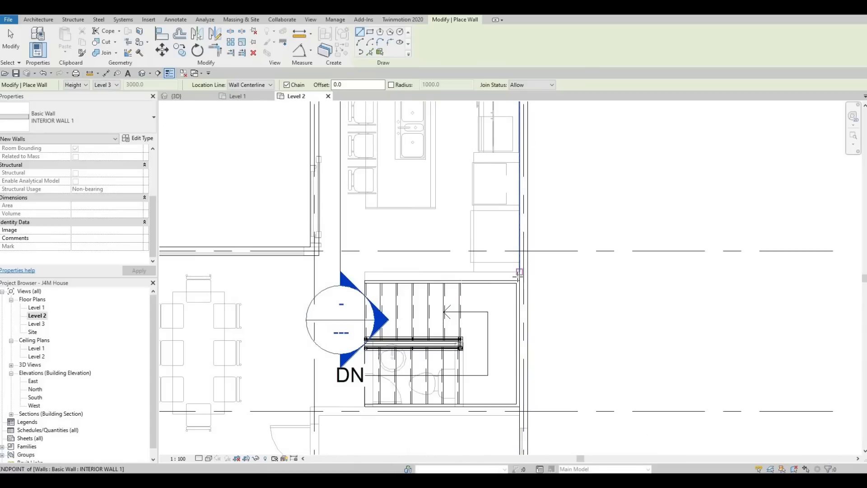
{"action": "left_click", "coordinate": [451, 277]}
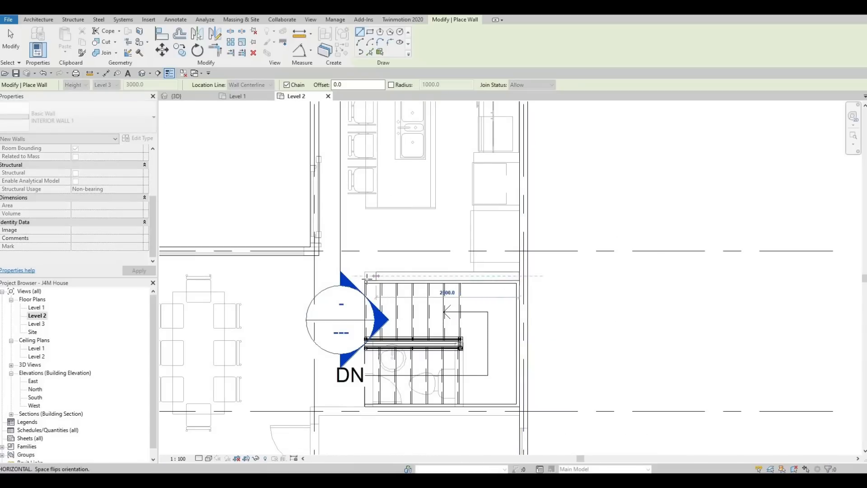
{"action": "key", "text": "Escape"}
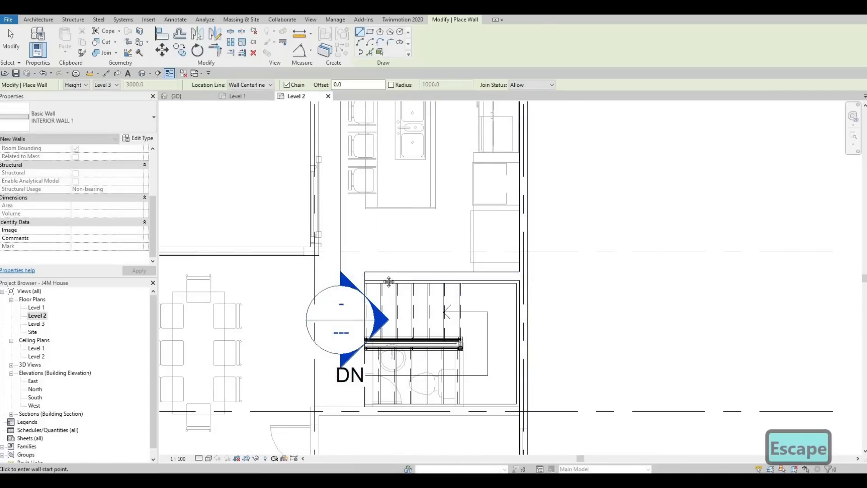
Draw a cross wall of type INTERIOR WALL 1, about 3650 mm long, north of the stair wall from grid 2 to grid 3
{"action": "scroll", "coordinate": [443, 268], "scroll_direction": "down", "scroll_amount": 3}
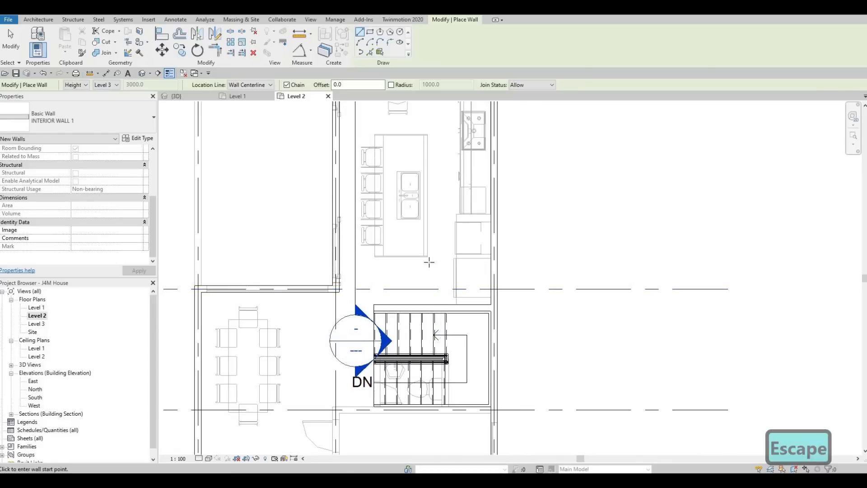
{"action": "middle_click_drag", "start_coordinate": [420, 258], "coordinate": [419, 267]}
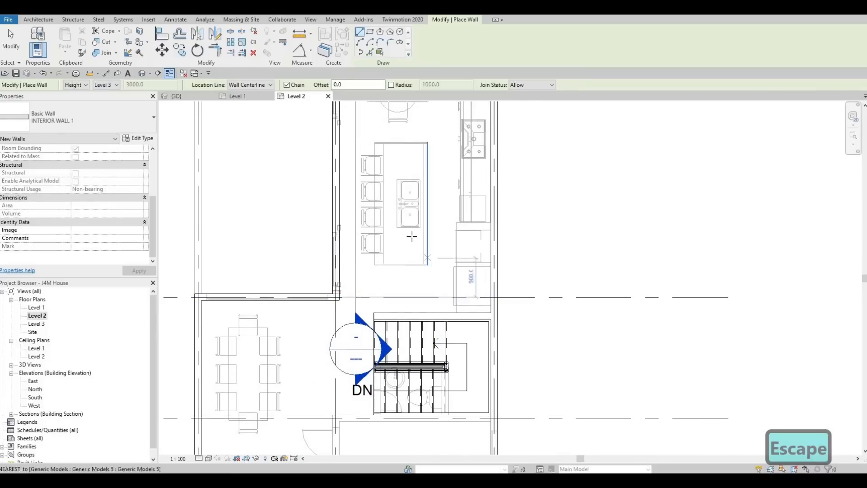
{"action": "scroll", "coordinate": [411, 237], "scroll_direction": "up", "scroll_amount": 1}
{"action": "left_click", "coordinate": [325, 225]}
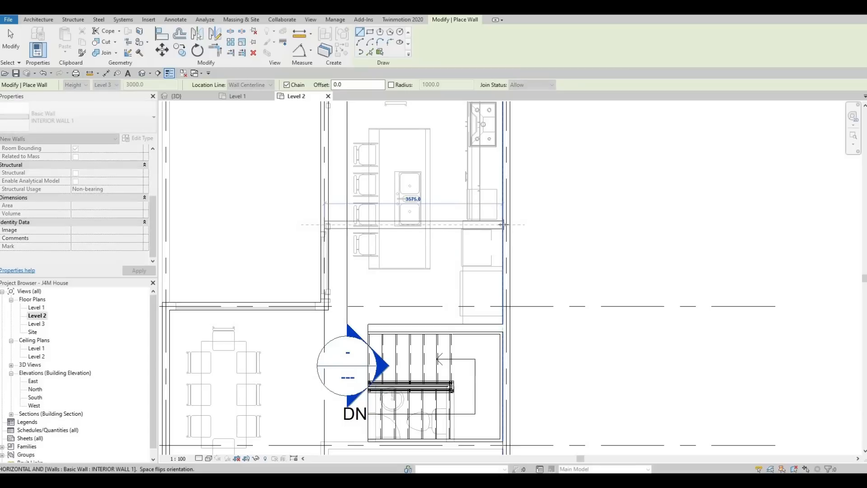
{"action": "left_click", "coordinate": [466, 235]}
{"action": "key", "text": "Escape"}
{"action": "key", "text": "Escape"}
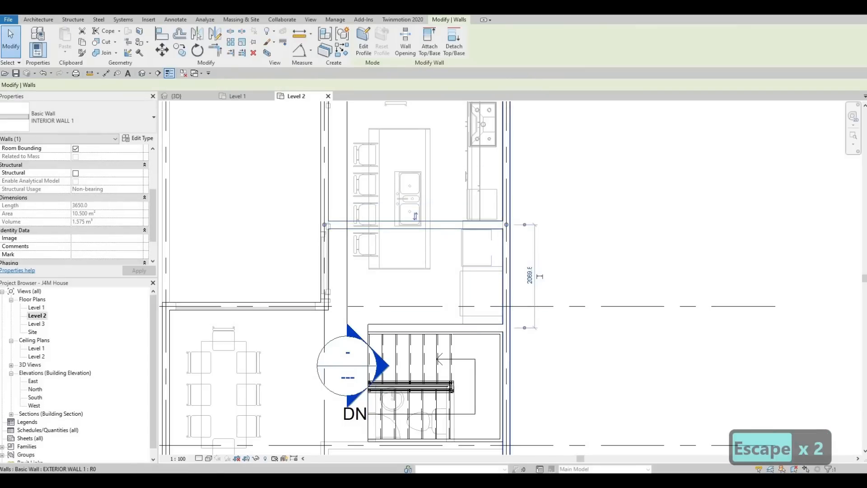
Set the distance between the new cross wall and the stair's north wall to 1900 mm
{"action": "left_click", "coordinate": [530, 276]}
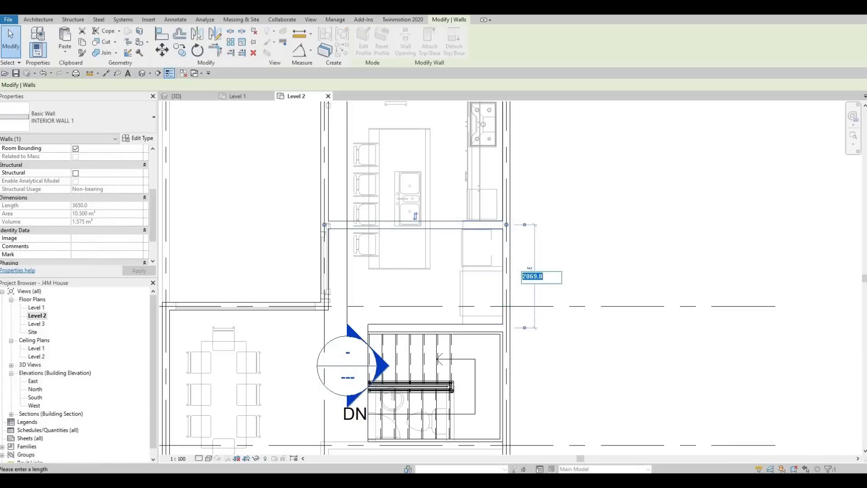
{"action": "type", "text": "1900"}
{"action": "key", "text": "Return"}
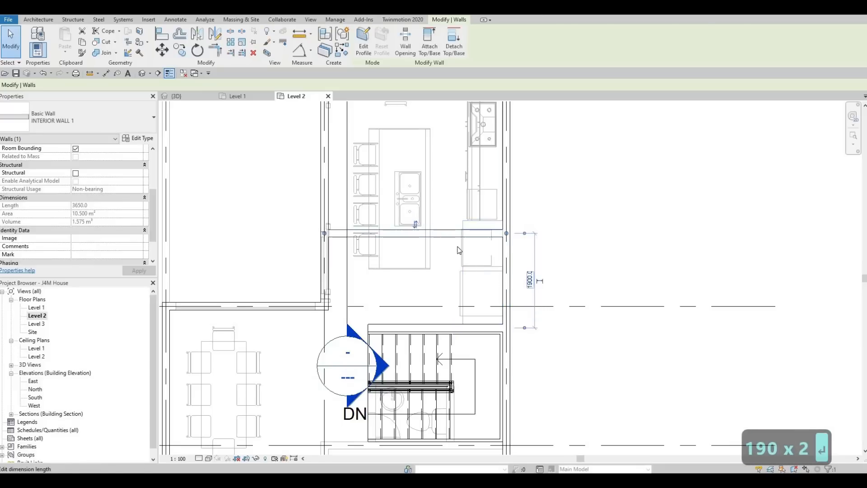
{"action": "key", "text": "Escape"}
{"action": "key", "text": "Escape"}
Draw a similar interior wall from the cross wall south to the stair's north wall, about 1625 mm from grid 3
{"action": "left_click", "coordinate": [439, 250]}
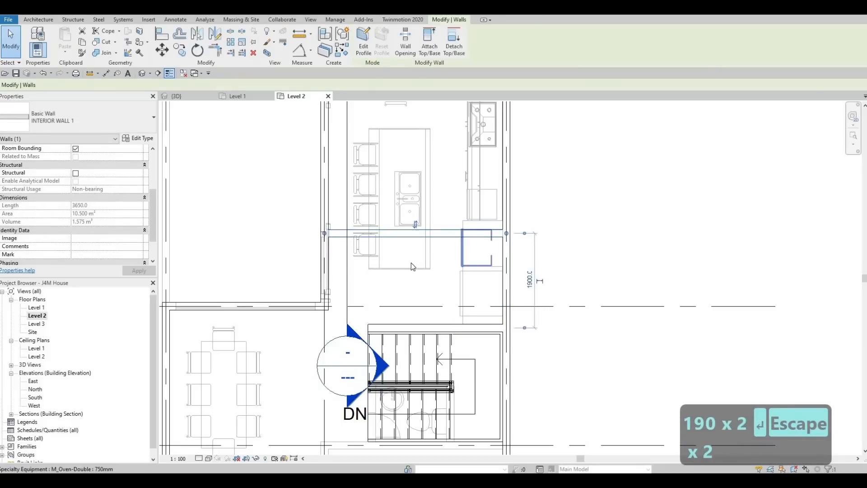
{"action": "key", "text": "c"}
{"action": "key", "text": "s"}
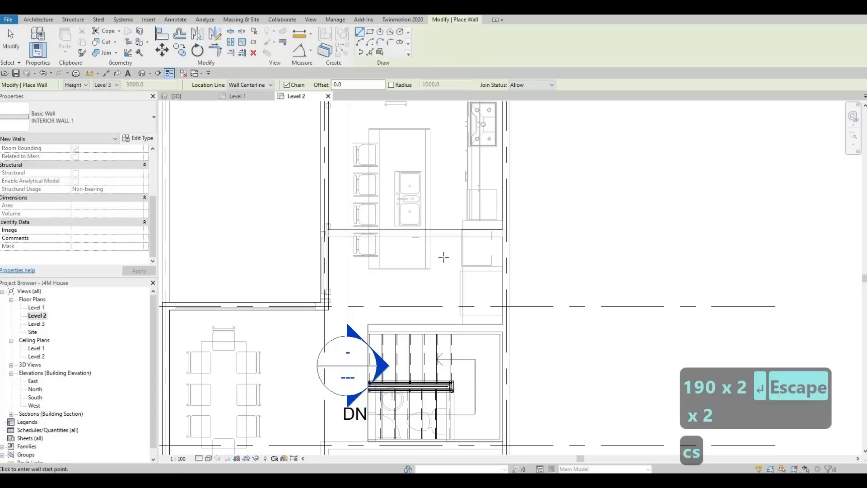
{"action": "left_click", "coordinate": [425, 234]}
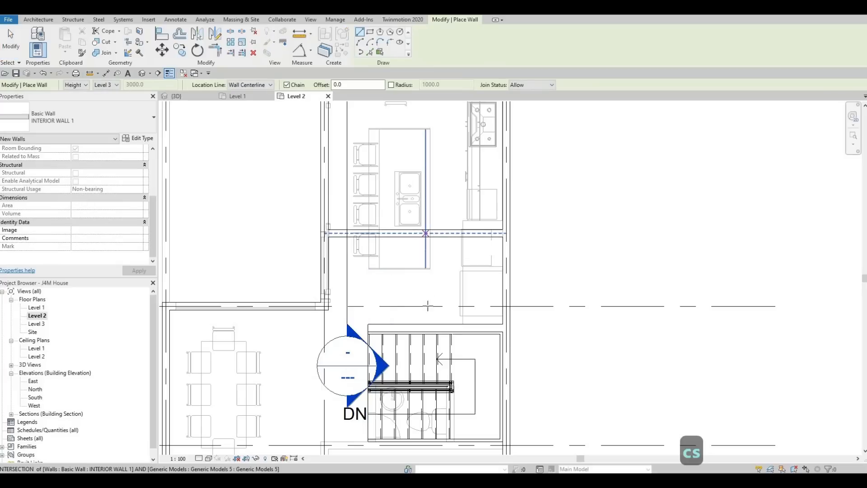
{"action": "left_click", "coordinate": [425, 323]}
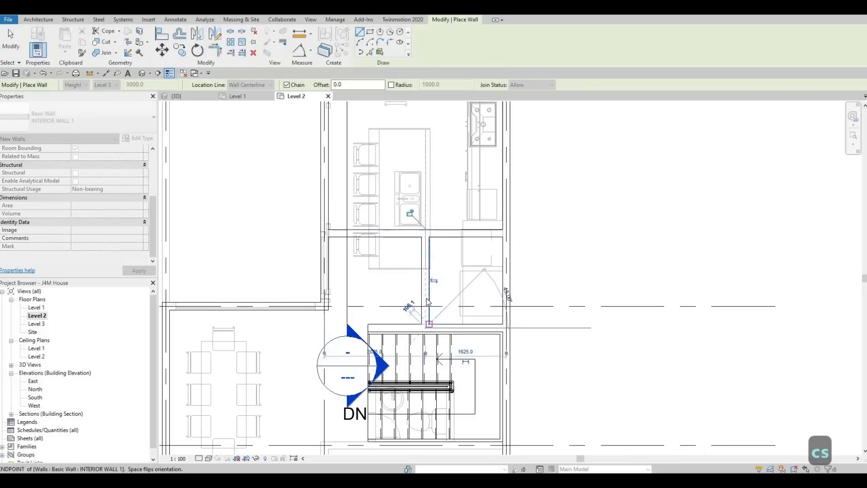
Set the distance from the short wall north of the stair to grid 3 to 1500 mm
{"action": "key", "text": "Escape"}
{"action": "key", "text": "Escape"}
{"action": "left_click", "coordinate": [427, 296]}
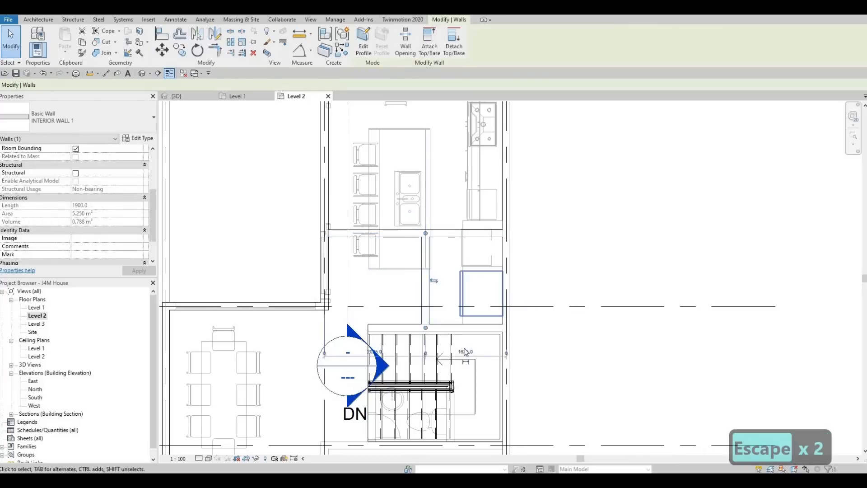
{"action": "left_click", "coordinate": [465, 351]}
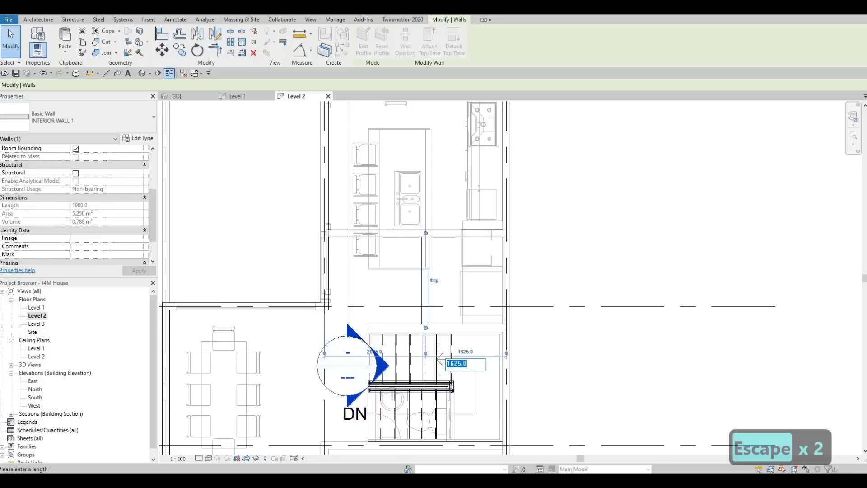
{"action": "type", "text": "1500"}
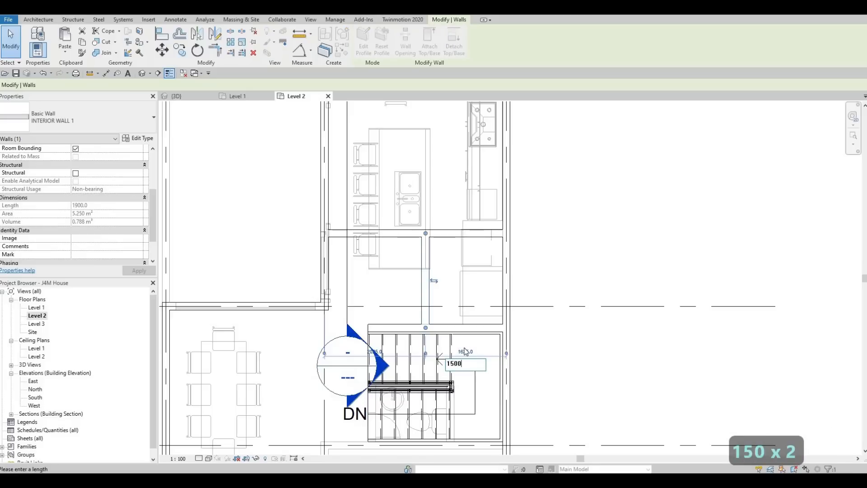
{"action": "key", "text": "Return"}
{"action": "key", "text": "Escape"}
{"action": "key", "text": "Escape"}
{"action": "key", "text": "Escape"}
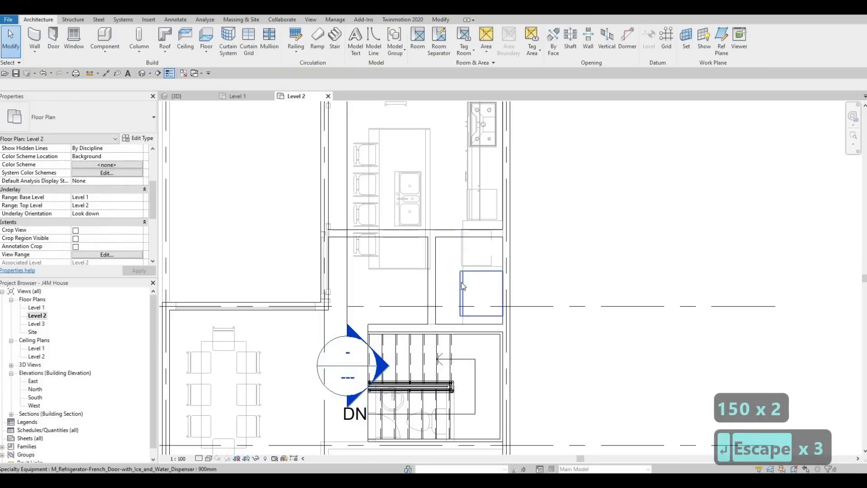
Examine the Level 2 plan around the new partitions, the staircase and the area west of grid 2
{"action": "scroll", "coordinate": [465, 272], "scroll_direction": "down", "scroll_amount": 4}
{"action": "scroll", "coordinate": [474, 275], "scroll_direction": "down", "scroll_amount": 3}
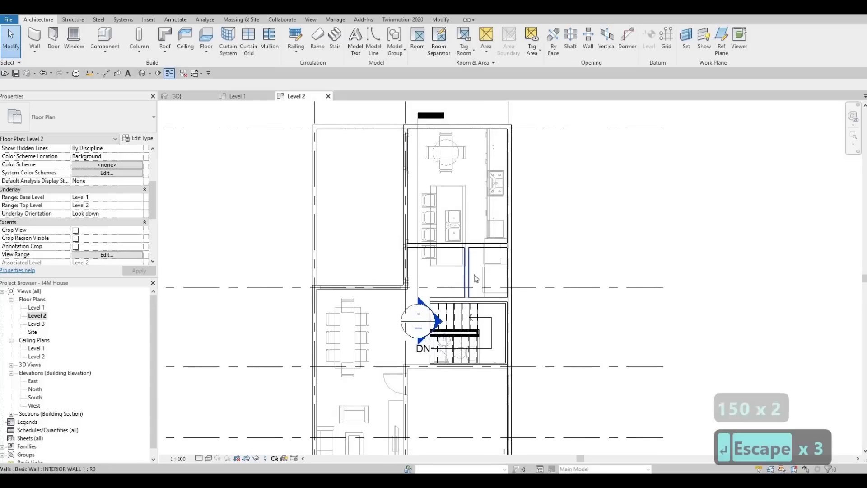
{"action": "scroll", "coordinate": [482, 278], "scroll_direction": "up", "scroll_amount": 2}
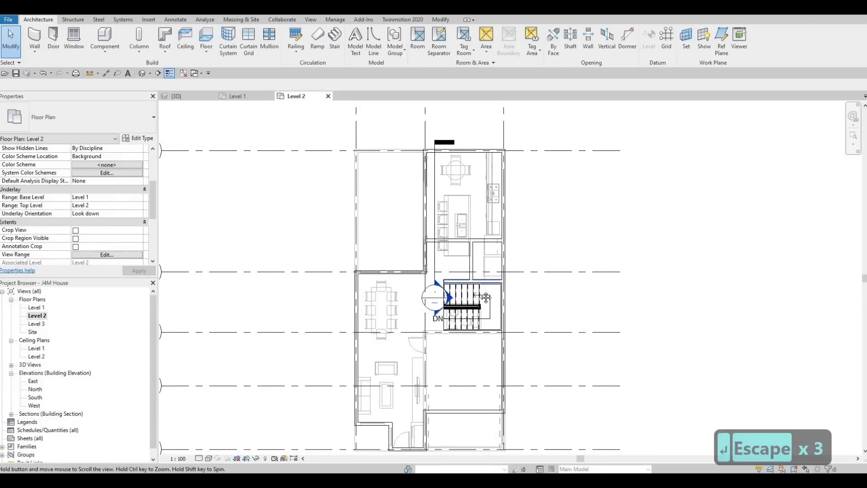
{"action": "scroll", "coordinate": [491, 271], "scroll_direction": "down", "scroll_amount": 3}
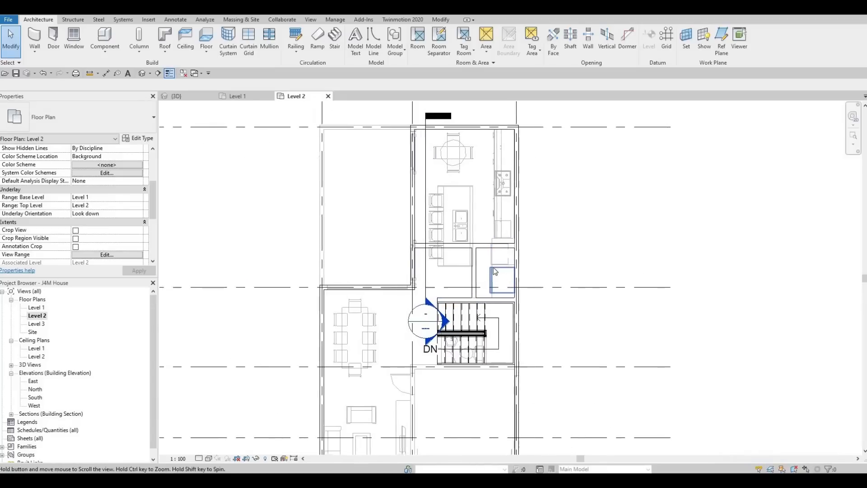
{"action": "key", "text": "Escape"}
{"action": "key", "text": "Escape"}
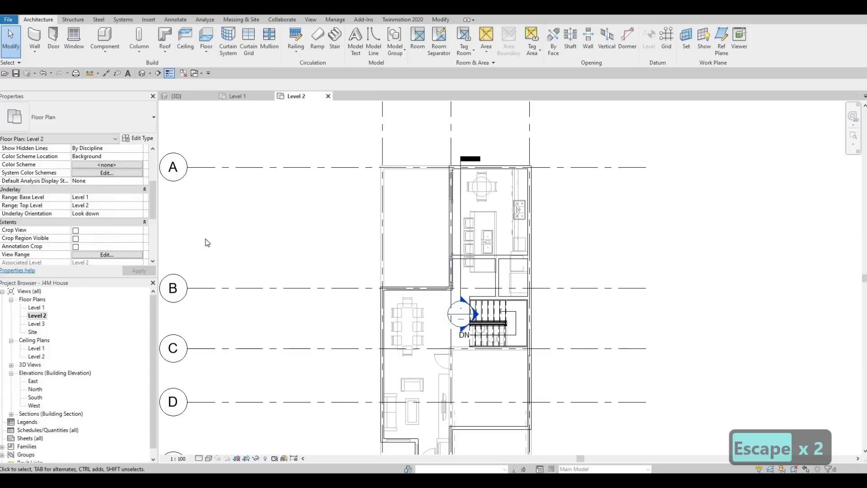
{"action": "middle_click_drag", "start_coordinate": [465, 257], "coordinate": [484, 208]}
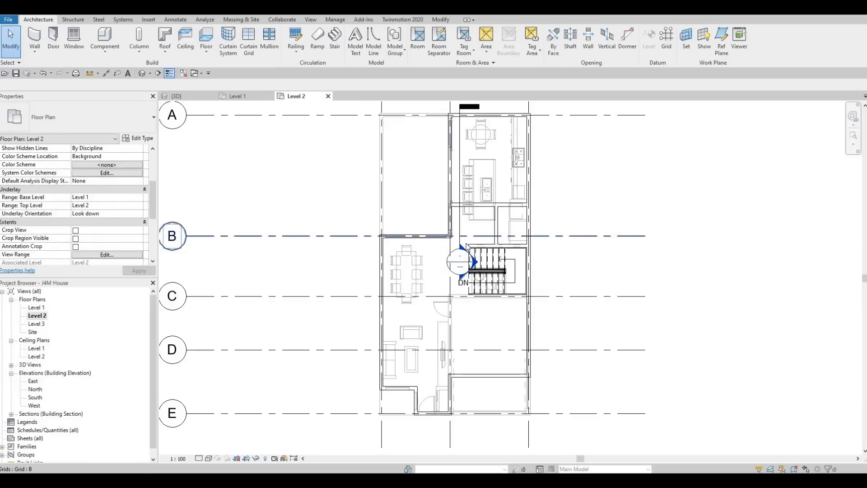
{"action": "middle_click_drag", "start_coordinate": [473, 245], "coordinate": [477, 247]}
Draw a similar INTERIOR WALL 1 wall, 1900 mm long, from the stair wall's west end north to the cross wall
{"action": "scroll", "coordinate": [489, 227], "scroll_direction": "up", "scroll_amount": 3}
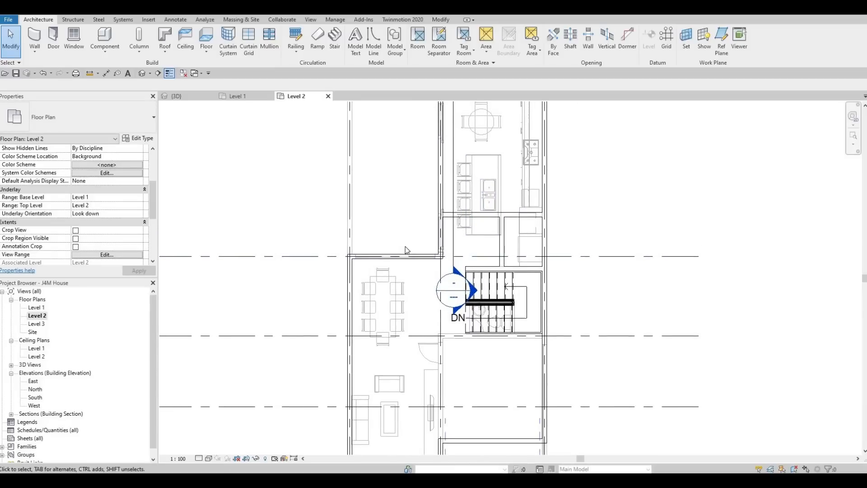
{"action": "left_click", "coordinate": [472, 273]}
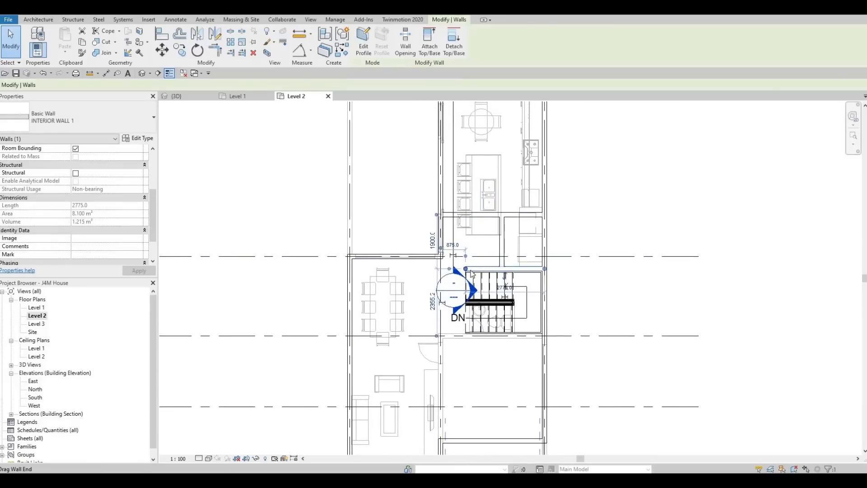
{"action": "key", "text": "s"}
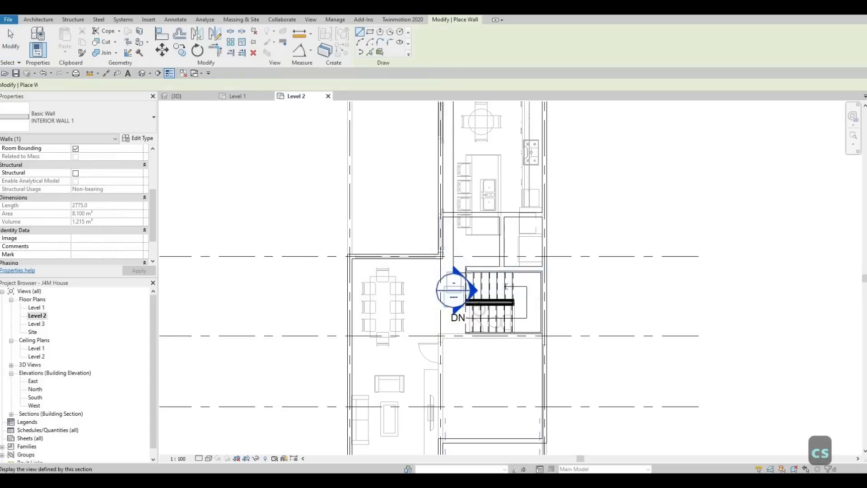
{"action": "scroll", "coordinate": [468, 257], "scroll_direction": "up", "scroll_amount": 2}
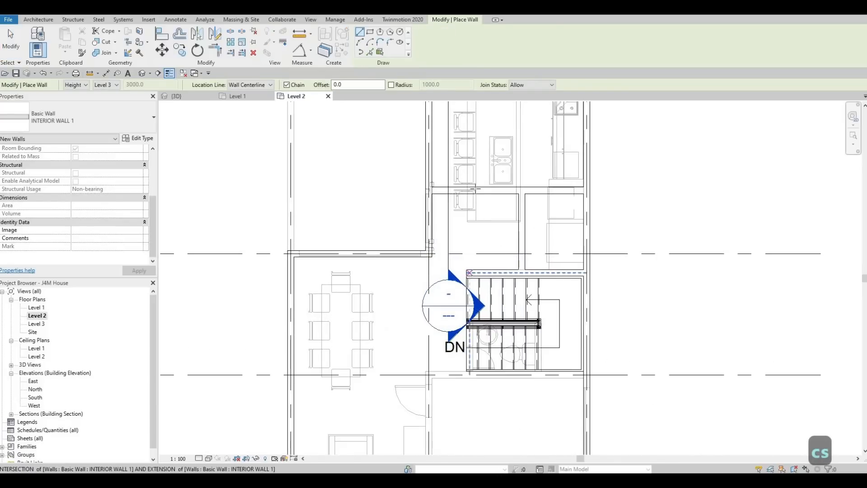
{"action": "left_click", "coordinate": [469, 273]}
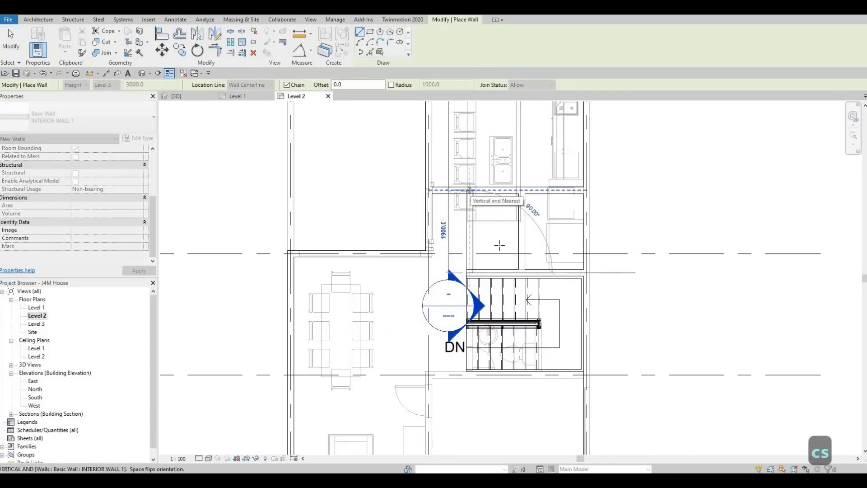
{"action": "key", "text": "Escape"}
{"action": "key", "text": "Escape"}
{"action": "scroll", "coordinate": [501, 222], "scroll_direction": "down", "scroll_amount": 1}
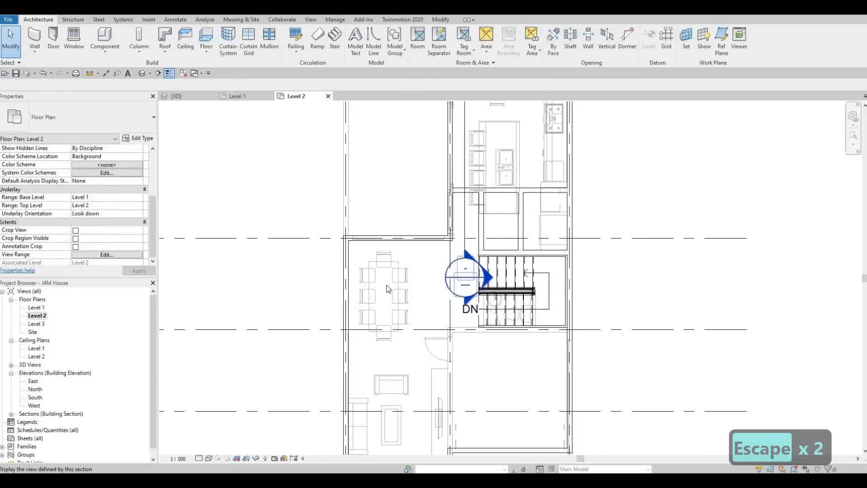
{"action": "left_click", "coordinate": [498, 190]}
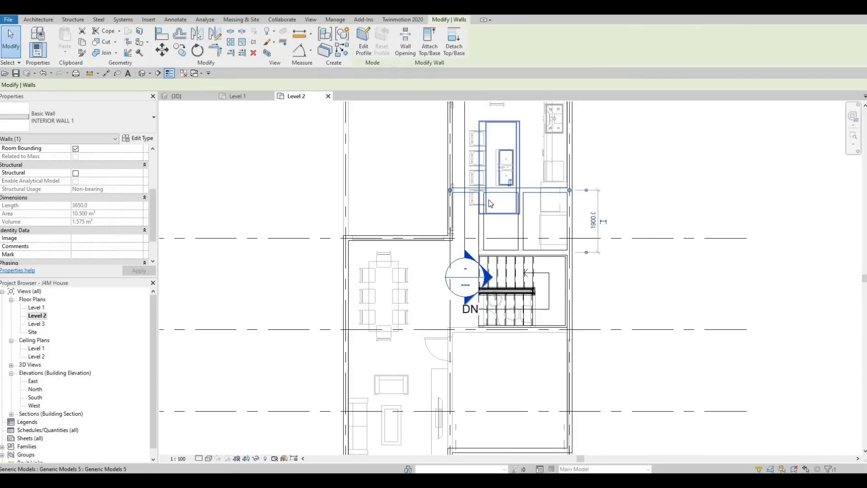
{"action": "key", "text": "c"}
{"action": "key", "text": "Escape"}
{"action": "key", "text": "Escape"}
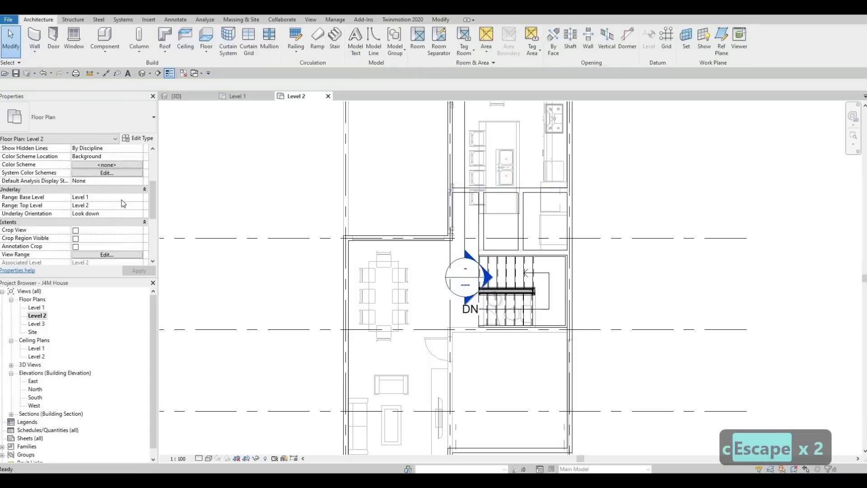
Turn off the Level 2 plan's underlay by setting its base level to None
{"action": "left_click", "coordinate": [104, 197]}
{"action": "left_click", "coordinate": [138, 197]}
{"action": "left_click", "coordinate": [81, 205]}
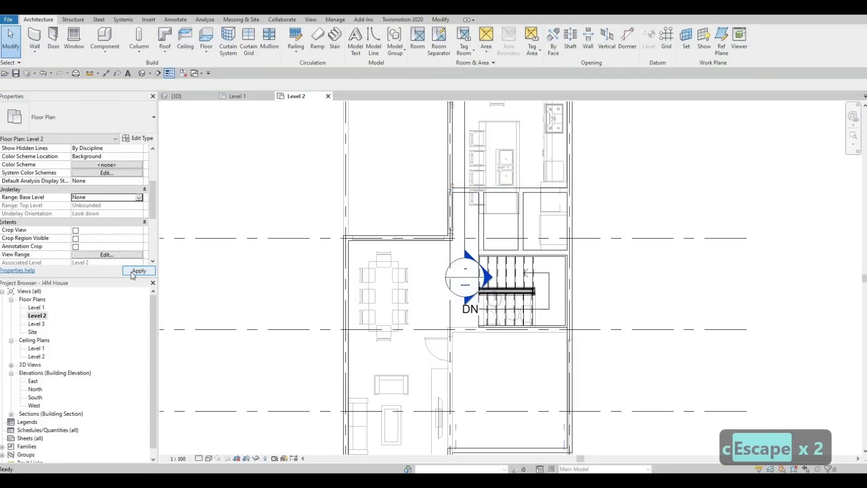
{"action": "left_click", "coordinate": [132, 272]}
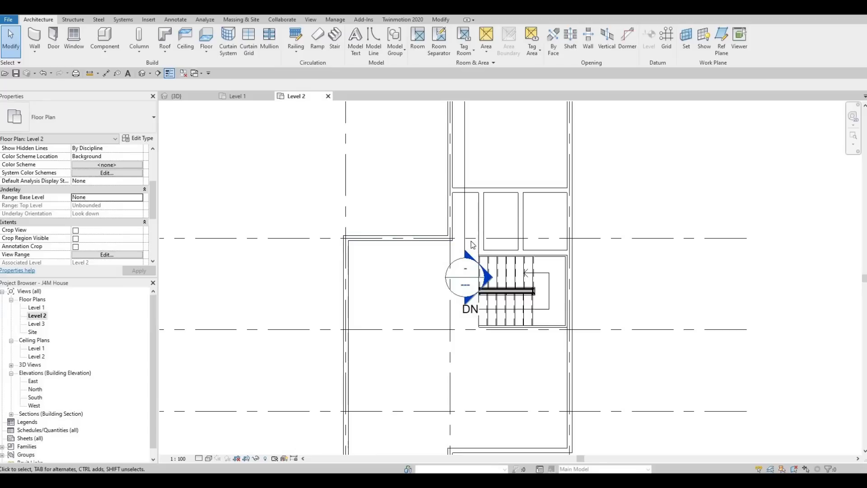
{"action": "key", "text": "Escape"}
{"action": "key", "text": "Escape"}
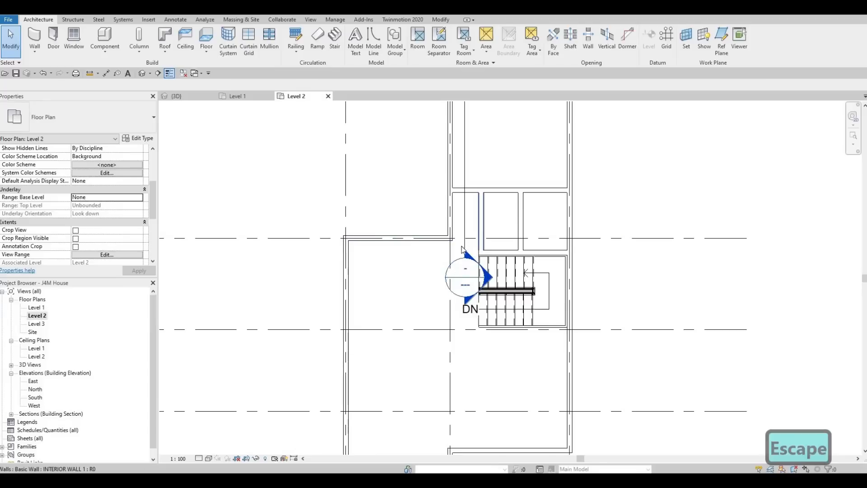
Delete the section line running north of the staircase along with its view, Section 1
{"action": "scroll", "coordinate": [441, 262], "scroll_direction": "down", "scroll_amount": 2}
{"action": "left_click", "coordinate": [437, 253]}
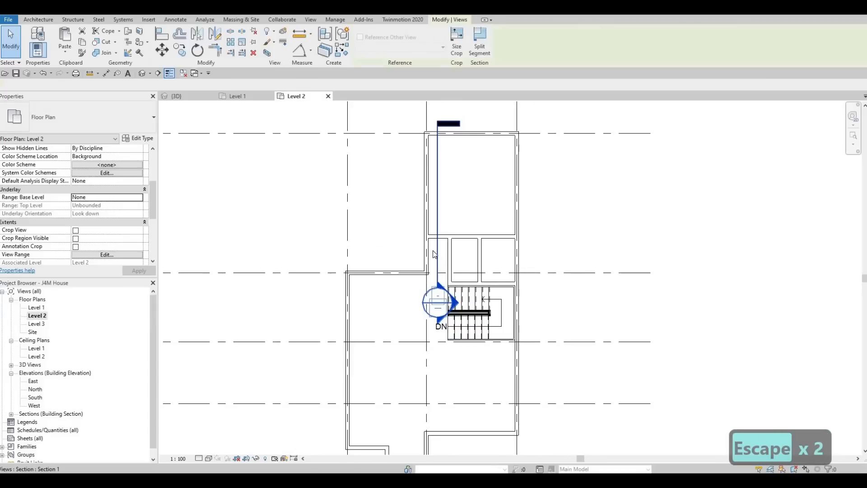
{"action": "key", "text": "Delete"}
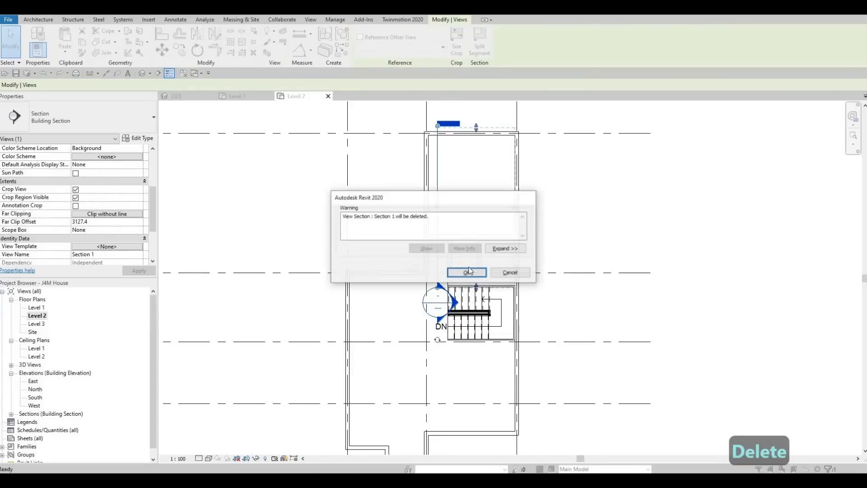
{"action": "left_click", "coordinate": [467, 272]}
{"action": "key", "text": "Escape"}
{"action": "key", "text": "Escape"}
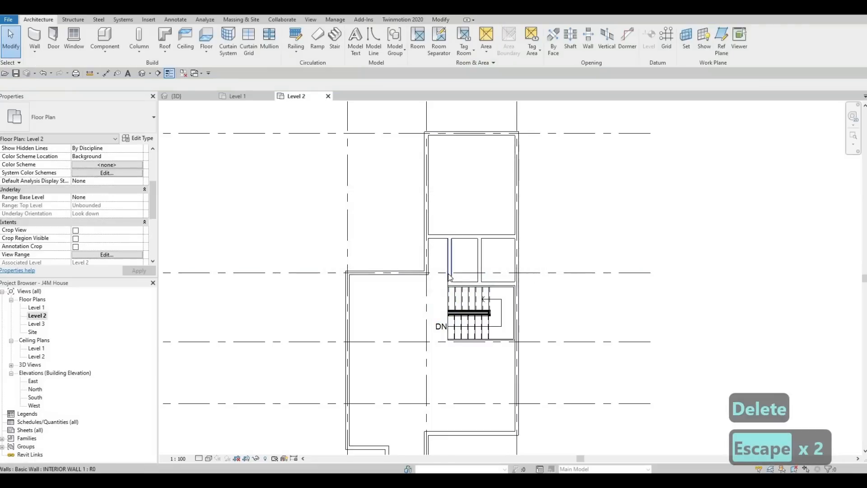
Draw a similar interior wall about 3185 mm long from the west exterior wall east to grid 2, south of grid B
{"action": "left_click", "coordinate": [451, 274]}
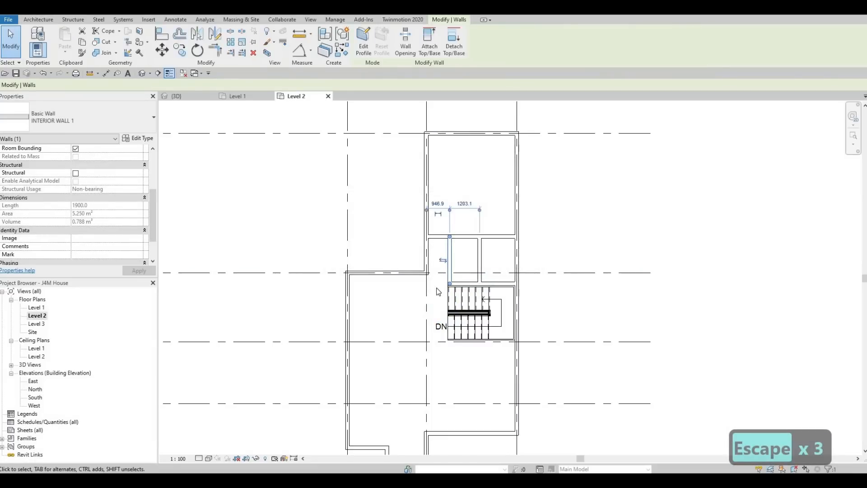
{"action": "key", "text": "c"}
{"action": "key", "text": "s"}
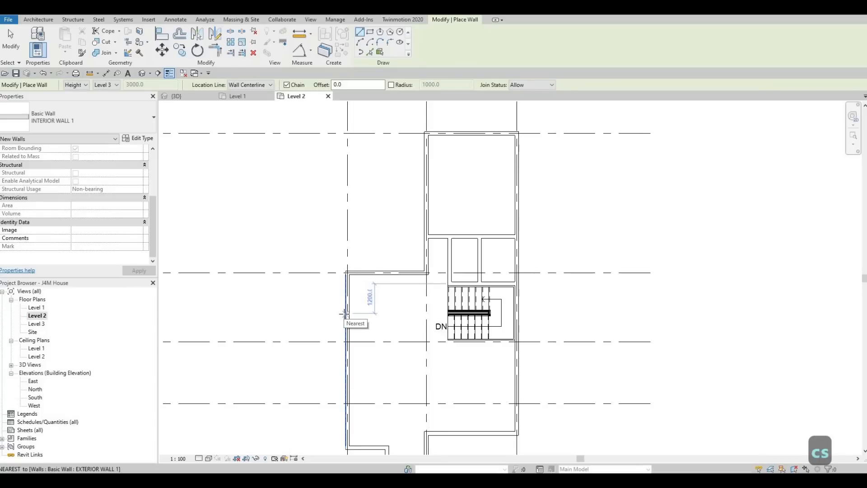
{"action": "left_click", "coordinate": [346, 313]}
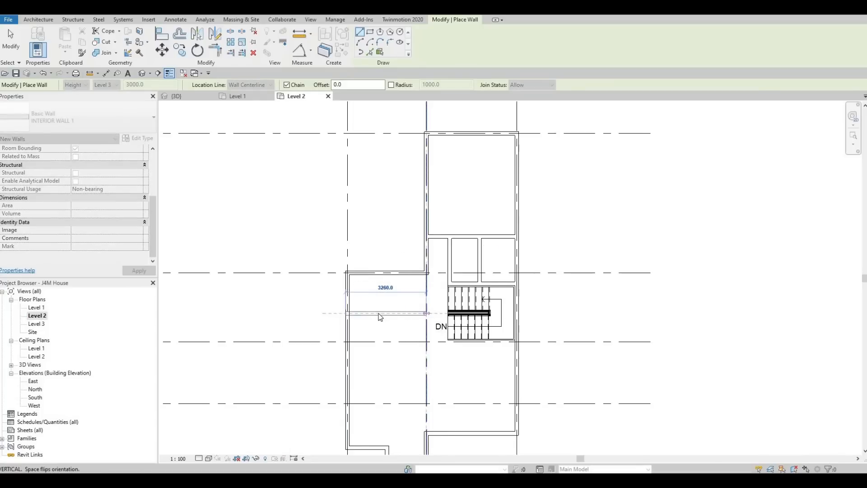
{"action": "left_click", "coordinate": [426, 313]}
{"action": "key", "text": "Escape"}
{"action": "key", "text": "Escape"}
{"action": "key", "text": "Escape"}
Set the distance between the new west wall and the exterior wall on grid B to 1500 mm
{"action": "left_click", "coordinate": [406, 313]}
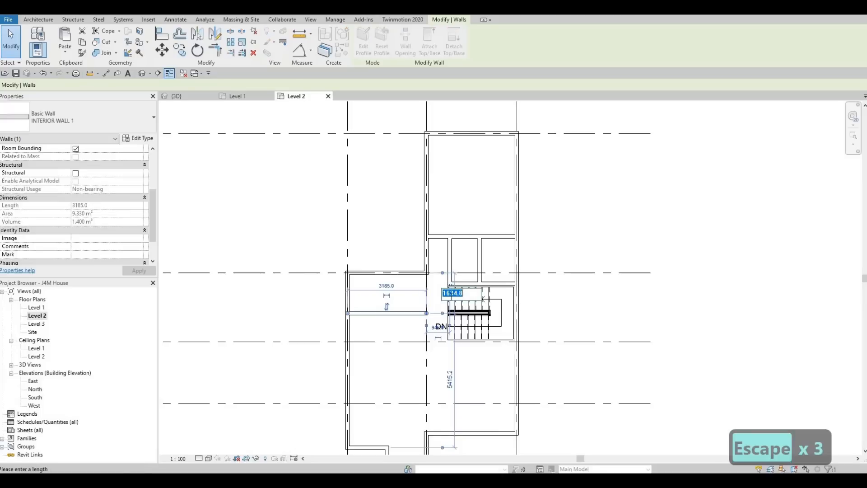
{"action": "type", "text": "1500"}
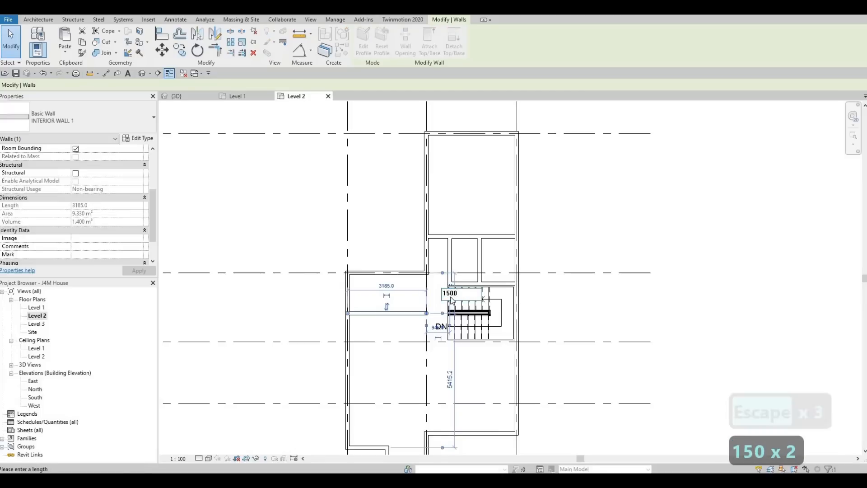
{"action": "key", "text": "Return"}
{"action": "key", "text": "Escape"}
{"action": "key", "text": "Escape"}
{"action": "key", "text": "Escape"}
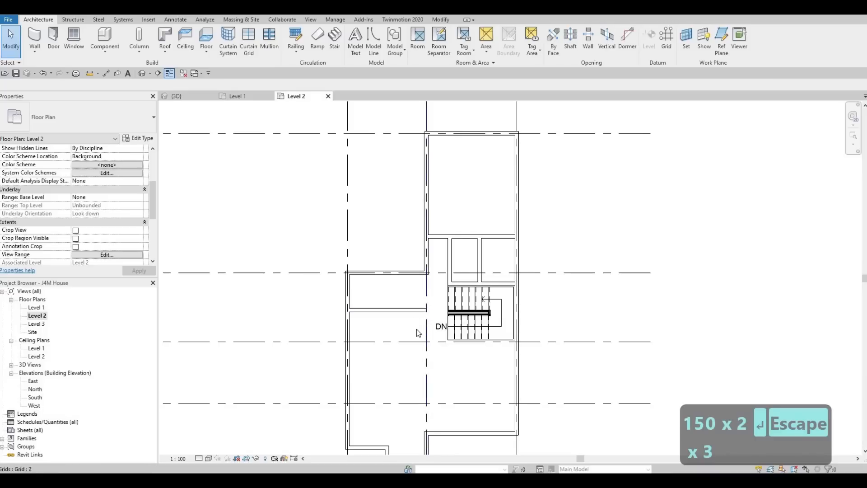
Measure the passage width between the new wall's east end on grid 2 and the staircase's west edge with an aligned dimension
{"action": "scroll", "coordinate": [410, 319], "scroll_direction": "up", "scroll_amount": 3}
{"action": "key", "text": "Escape"}
{"action": "key", "text": "Escape"}
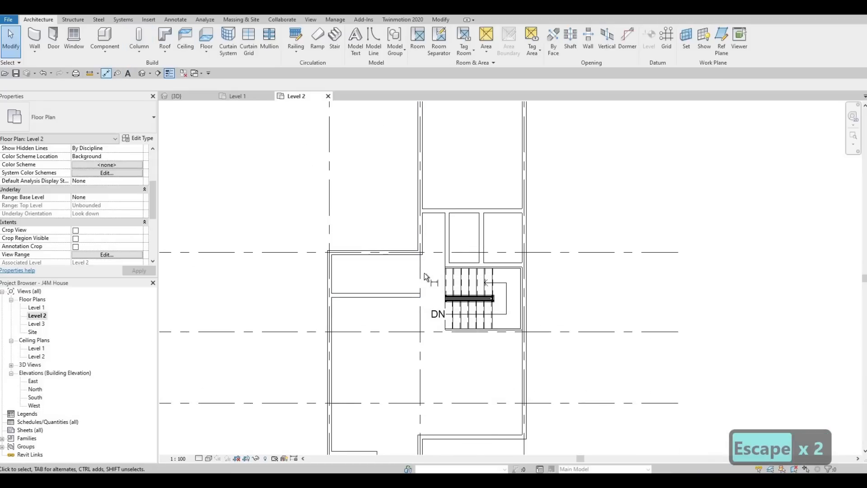
{"action": "scroll", "coordinate": [434, 298], "scroll_direction": "up", "scroll_amount": 1}
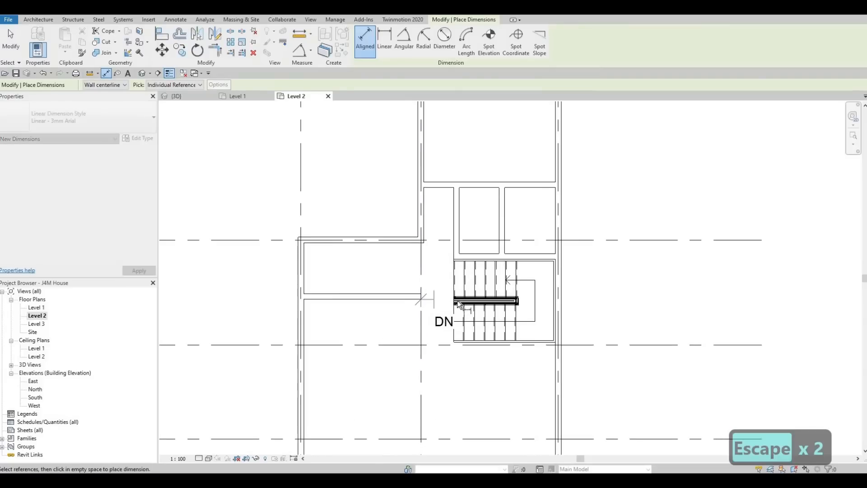
{"action": "scroll", "coordinate": [458, 303], "scroll_direction": "up", "scroll_amount": 2}
{"action": "left_click", "coordinate": [454, 298]}
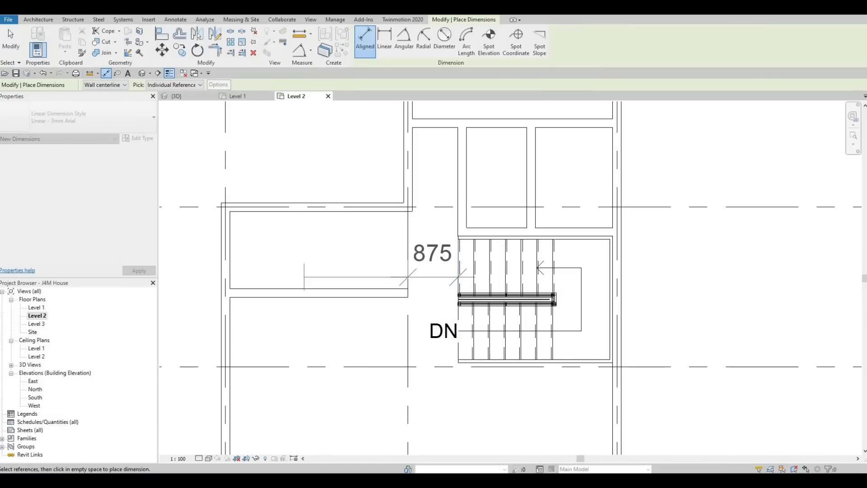
{"action": "key", "text": "Escape"}
{"action": "scroll", "coordinate": [447, 303], "scroll_direction": "down", "scroll_amount": 1}
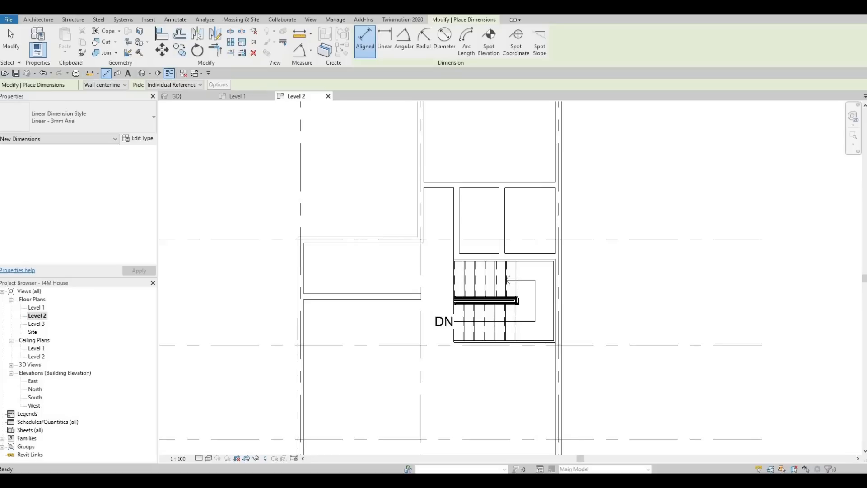
{"action": "key", "text": "Escape"}
{"action": "key", "text": "Escape"}
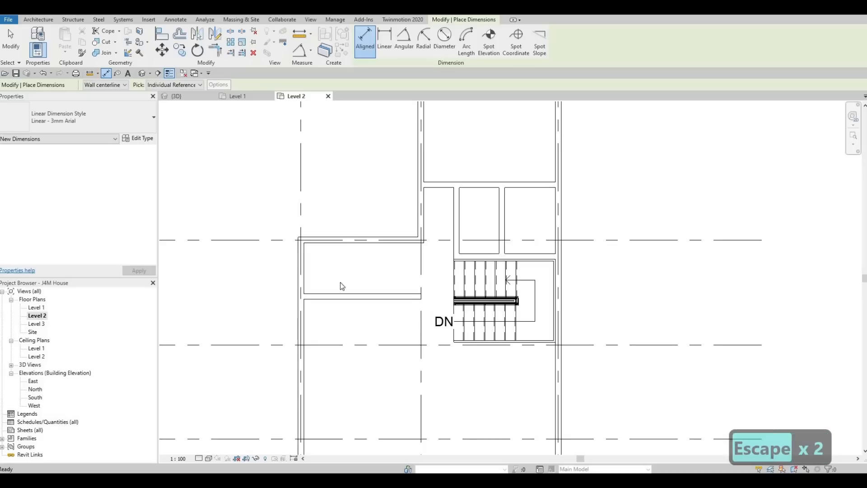
{"action": "key", "text": "Escape"}
{"action": "key", "text": "Escape"}
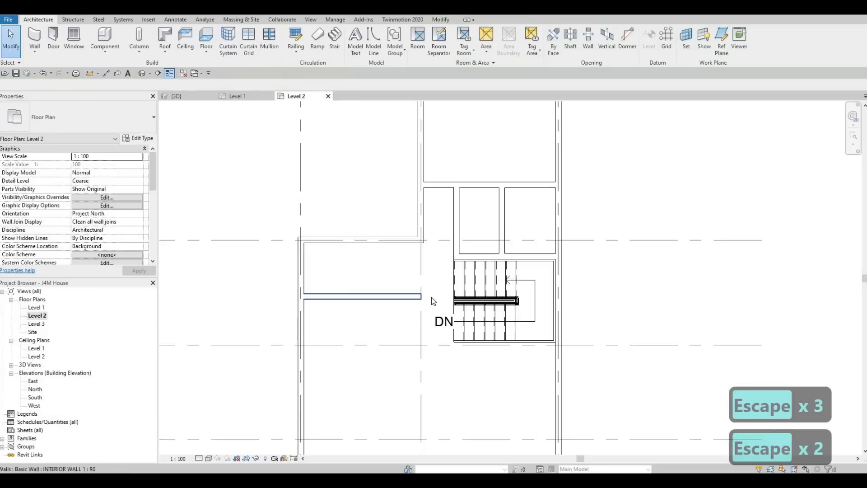
Set the passage width between the west interior wall's east end and the staircase's west edge to 1000 mm
{"action": "left_click", "coordinate": [419, 297]}
{"action": "scroll", "coordinate": [437, 322], "scroll_direction": "up", "scroll_amount": 2}
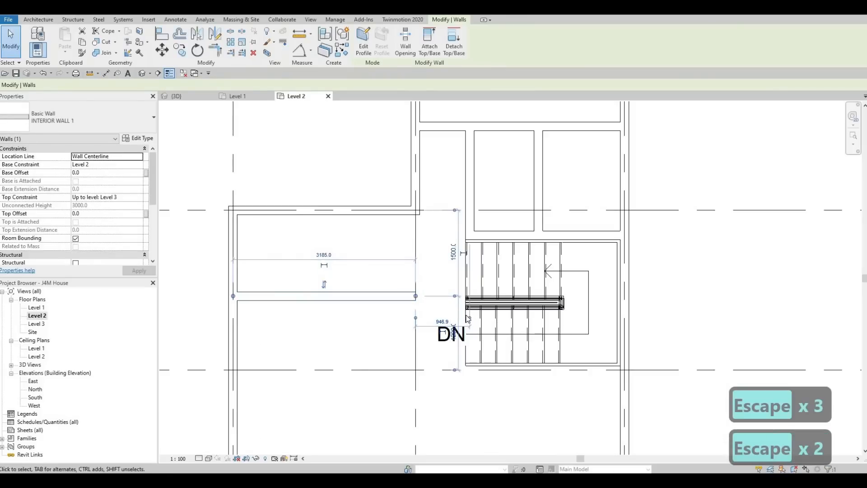
{"action": "left_click_drag", "start_coordinate": [469, 318], "coordinate": [465, 321]}
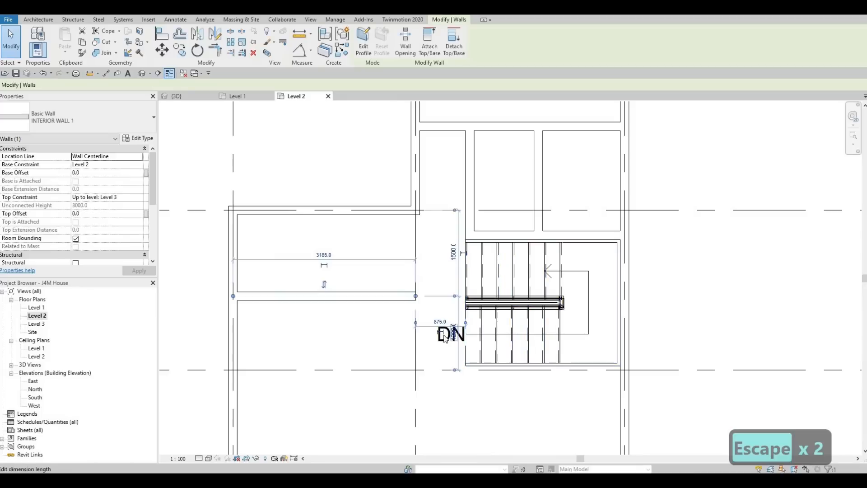
{"action": "left_click", "coordinate": [437, 320]}
{"action": "left_click", "coordinate": [436, 322]}
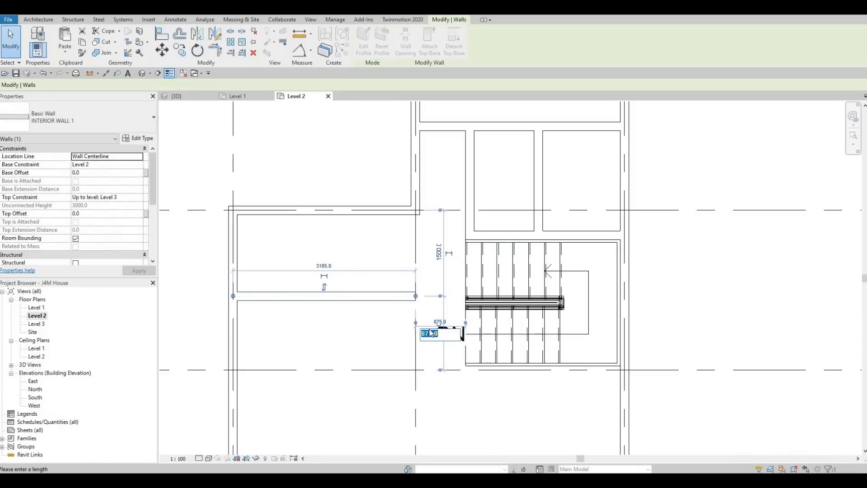
{"action": "type", "text": "100"}
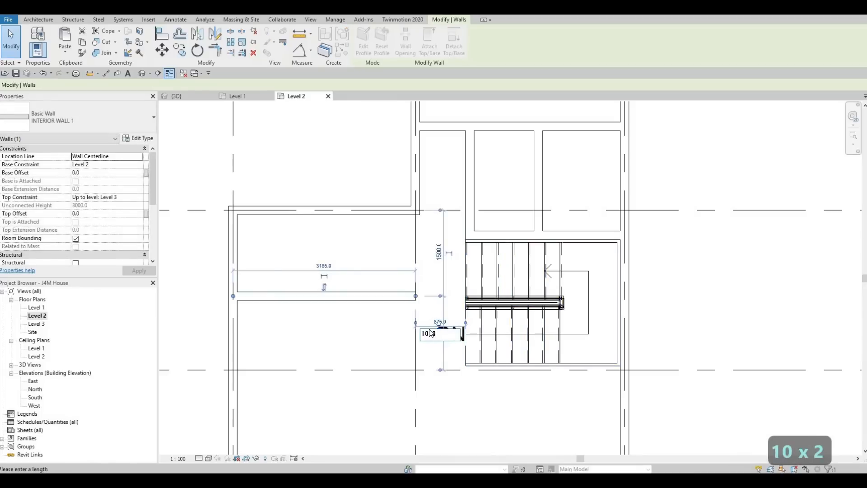
{"action": "type", "text": "0"}
{"action": "key", "text": "Return"}
{"action": "key", "text": "Escape"}
{"action": "key", "text": "Escape"}
{"action": "key", "text": "Escape"}
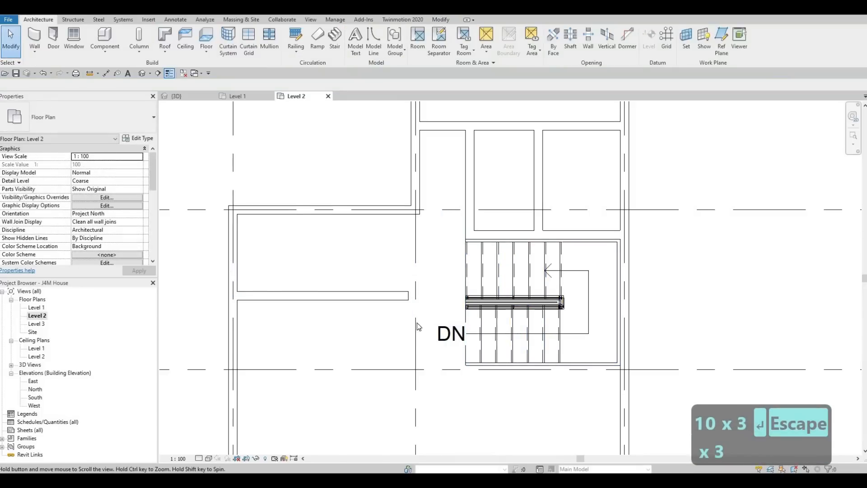
{"action": "scroll", "coordinate": [511, 219], "scroll_direction": "down", "scroll_amount": 2}
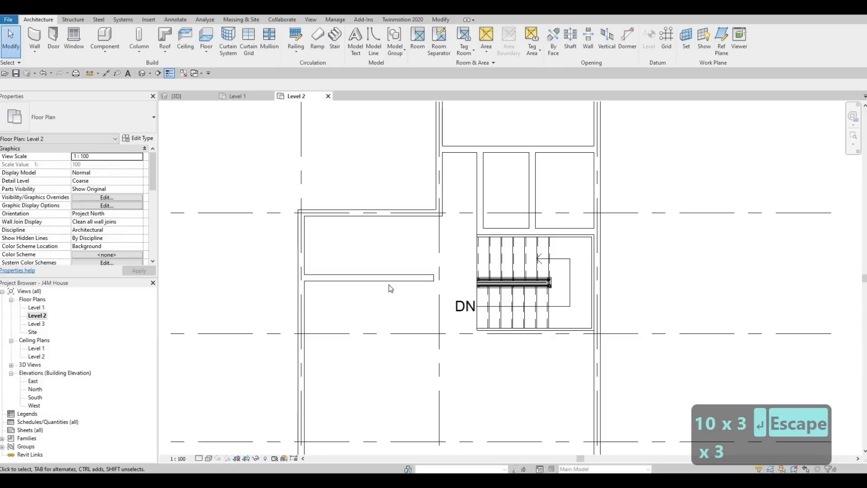
Draw a similar interior wall about 4700 mm long south from the west interior wall's east end, stopping just short of the exterior wall
{"action": "key", "text": "Escape"}
{"action": "key", "text": "Escape"}
{"action": "left_click", "coordinate": [399, 279]}
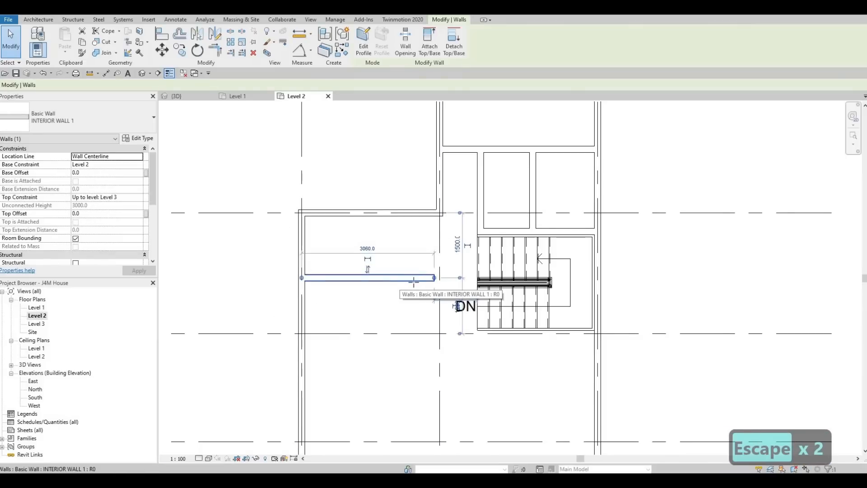
{"action": "key", "text": "c"}
{"action": "key", "text": "s"}
{"action": "left_click", "coordinate": [434, 279]}
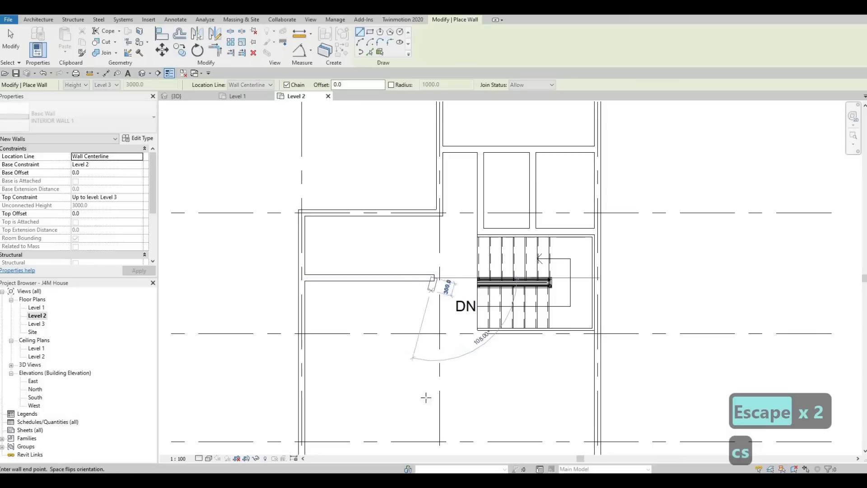
{"action": "middle_click_drag", "start_coordinate": [430, 427], "coordinate": [439, 347]}
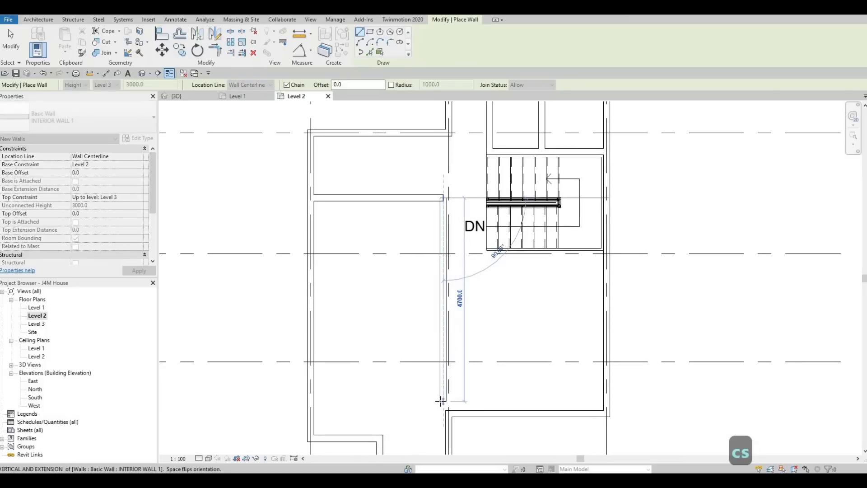
{"action": "middle_click_drag", "start_coordinate": [445, 389], "coordinate": [447, 350]}
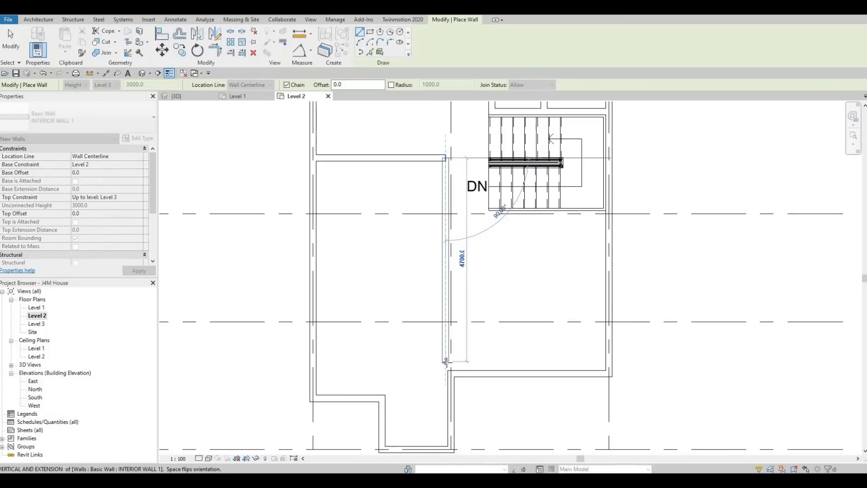
{"action": "left_click", "coordinate": [445, 362]}
{"action": "key", "text": "Escape"}
{"action": "key", "text": "Escape"}
{"action": "key", "text": "Escape"}
Examine how the new north-south wall lines up with grid 2 and the exterior wall south of it
{"action": "middle_click_drag", "start_coordinate": [429, 329], "coordinate": [413, 363]}
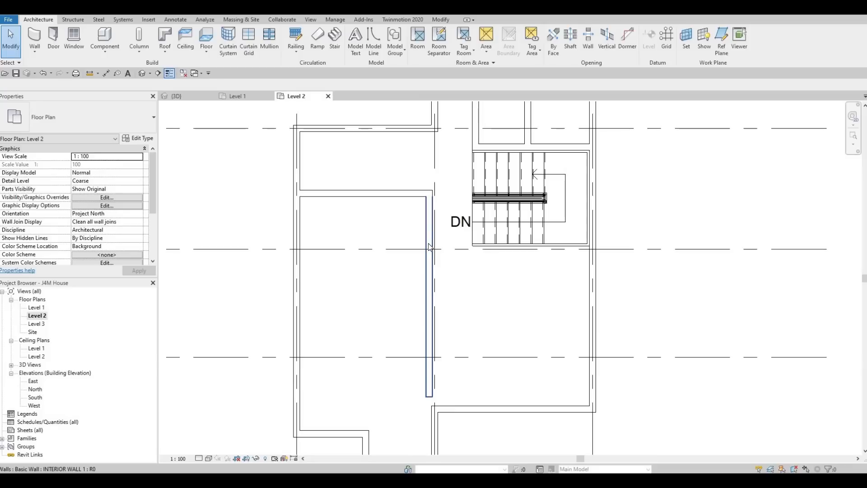
{"action": "key", "text": "Escape"}
{"action": "key", "text": "Escape"}
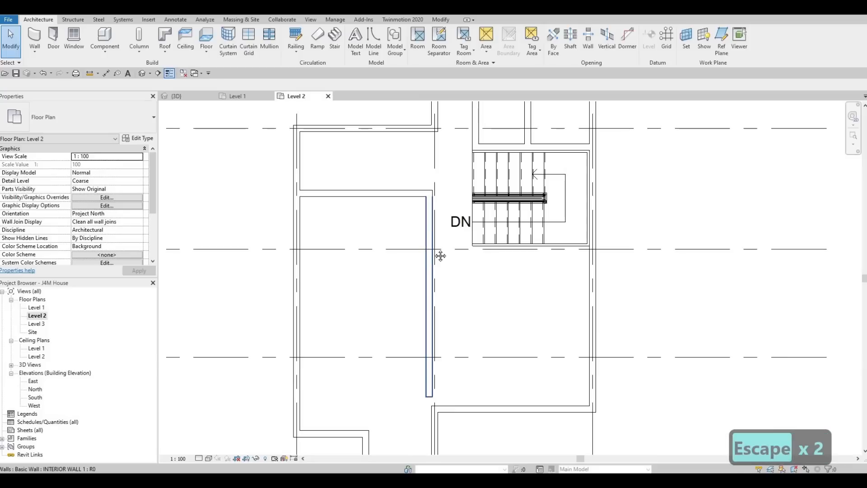
{"action": "middle_click_drag", "start_coordinate": [419, 267], "coordinate": [393, 282]}
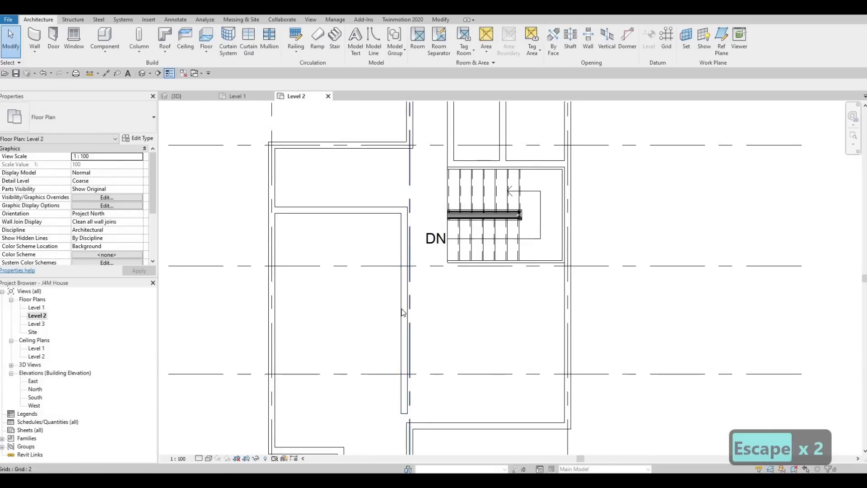
{"action": "middle_click_drag", "start_coordinate": [407, 428], "coordinate": [411, 409]}
{"action": "key", "text": "Escape"}
{"action": "key", "text": "Escape"}
{"action": "middle_click_drag", "start_coordinate": [419, 296], "coordinate": [429, 267]}
{"action": "middle_click_drag", "start_coordinate": [407, 223], "coordinate": [405, 241]}
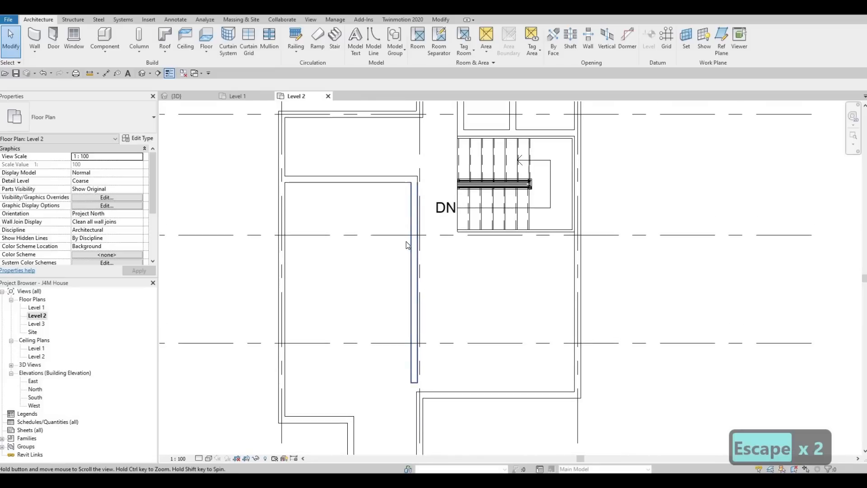
{"action": "scroll", "coordinate": [407, 245], "scroll_direction": "down", "scroll_amount": 1}
{"action": "key", "text": "Escape"}
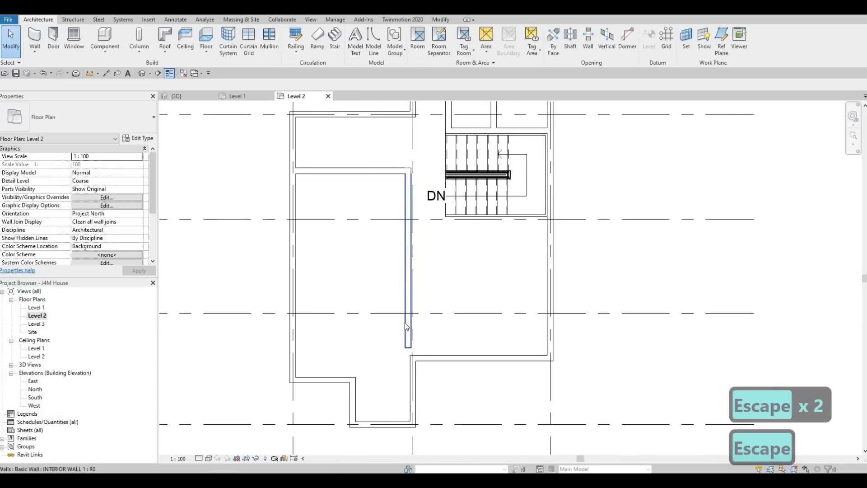
{"action": "key", "text": "Escape"}
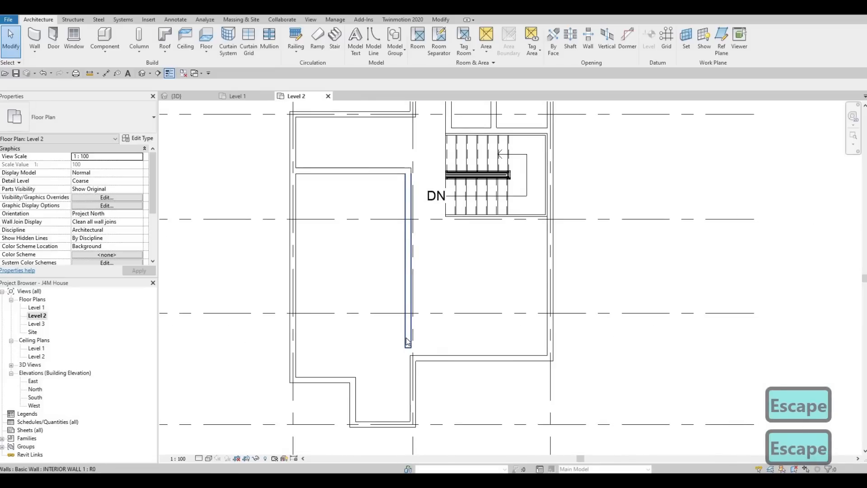
Align the west face of the new north-south wall with the west face of the exterior wall on grid 2
{"action": "key", "text": "a"}
{"action": "key", "text": "l"}
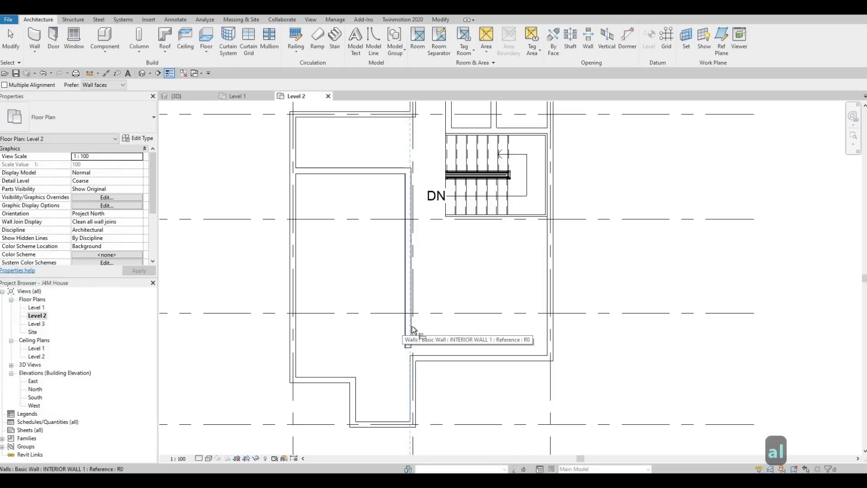
{"action": "left_click", "coordinate": [404, 322]}
{"action": "key", "text": "Escape"}
{"action": "key", "text": "Escape"}
{"action": "key", "text": "Escape"}
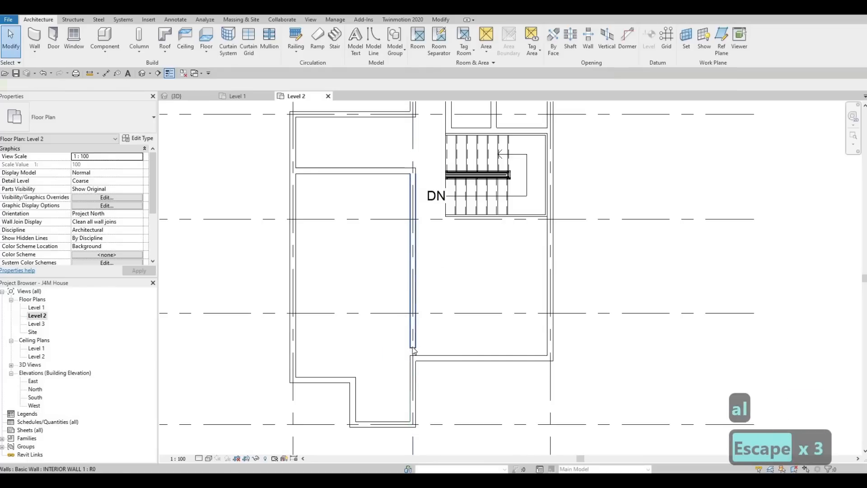
Extend the south end of the north-south interior wall to the exterior wall, making it about 4900 mm long
{"action": "left_click", "coordinate": [411, 345]}
{"action": "left_click_drag", "start_coordinate": [413, 353], "coordinate": [413, 355]}
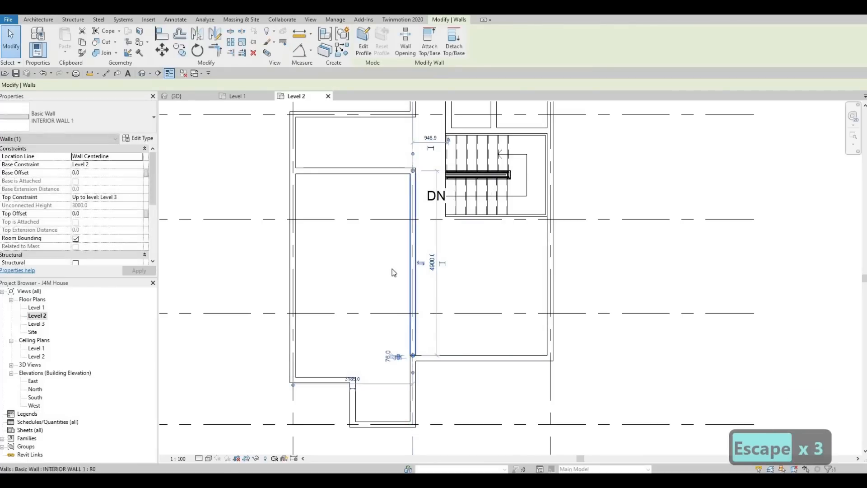
{"action": "middle_click_drag", "start_coordinate": [410, 208], "coordinate": [400, 258]}
{"action": "key", "text": "Escape"}
Draw a similar short wall from the west interior wall north to the exterior wall on grid B, about 2585 mm east of the west exterior wall
{"action": "scroll", "coordinate": [403, 259], "scroll_direction": "up", "scroll_amount": 2}
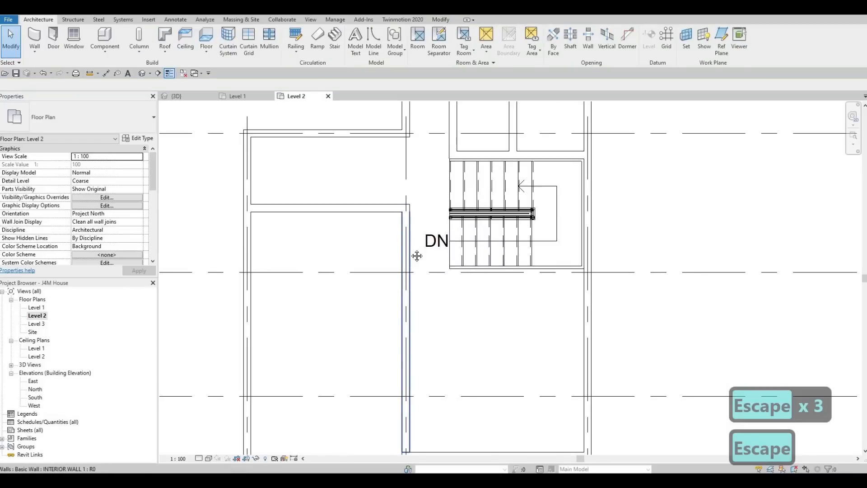
{"action": "scroll", "coordinate": [414, 260], "scroll_direction": "down", "scroll_amount": 2}
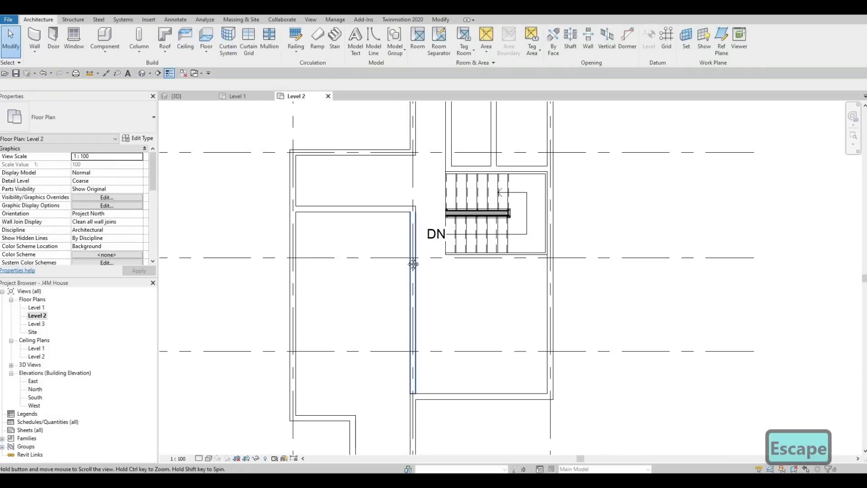
{"action": "middle_click_drag", "start_coordinate": [413, 263], "coordinate": [402, 251]}
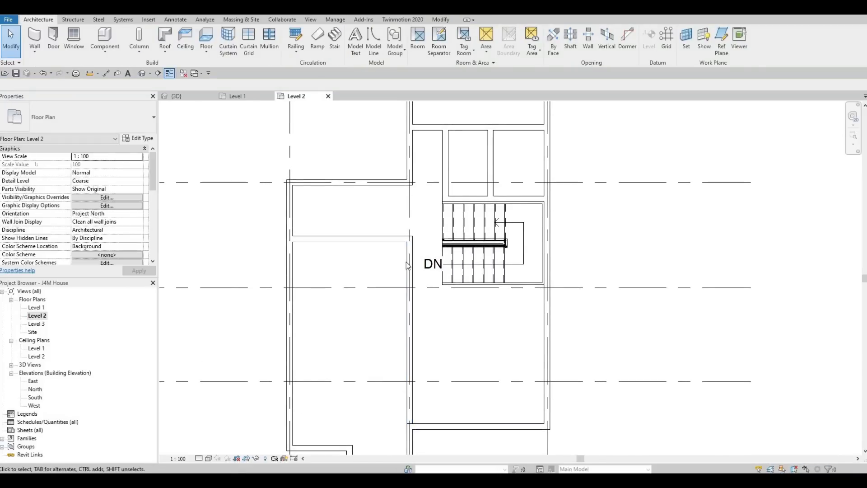
{"action": "left_click", "coordinate": [405, 261]}
{"action": "key", "text": "c"}
{"action": "key", "text": "s"}
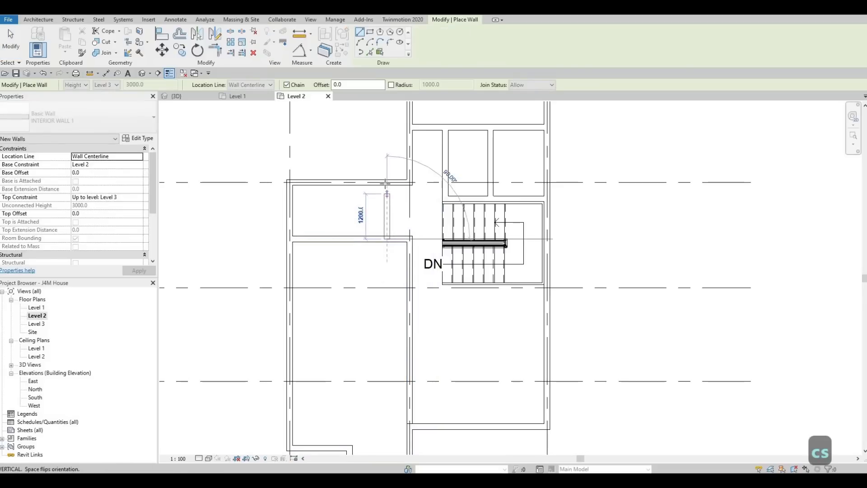
{"action": "left_click", "coordinate": [385, 185]}
{"action": "key", "text": "Escape"}
{"action": "key", "text": "Escape"}
{"action": "key", "text": "Escape"}
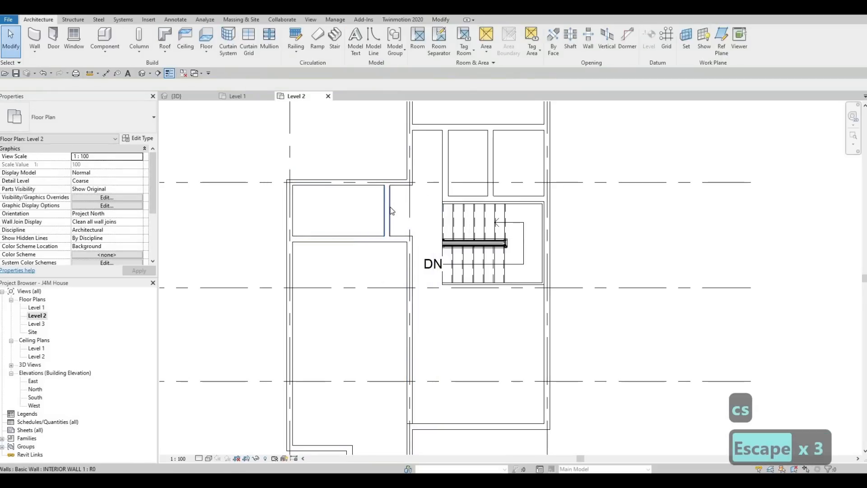
Set the distance between the short partition wall and the west exterior wall to 2500 mm
{"action": "left_click", "coordinate": [387, 211]}
{"action": "left_click", "coordinate": [337, 149]}
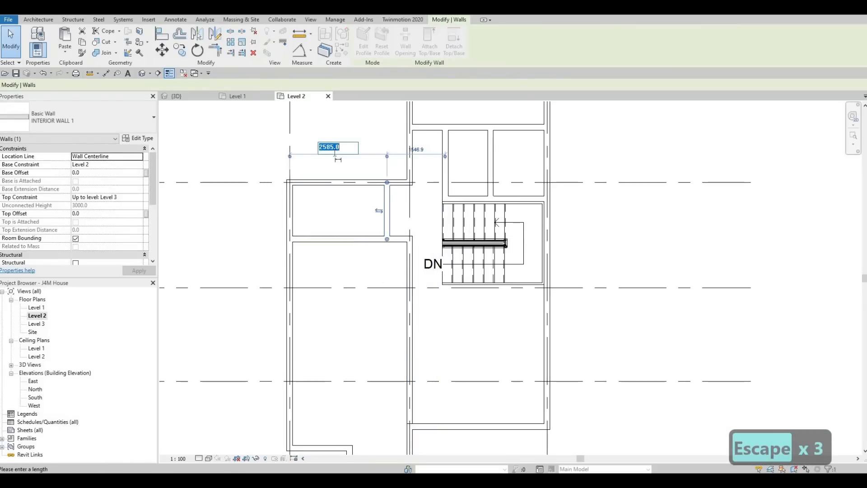
{"action": "type", "text": "2500"}
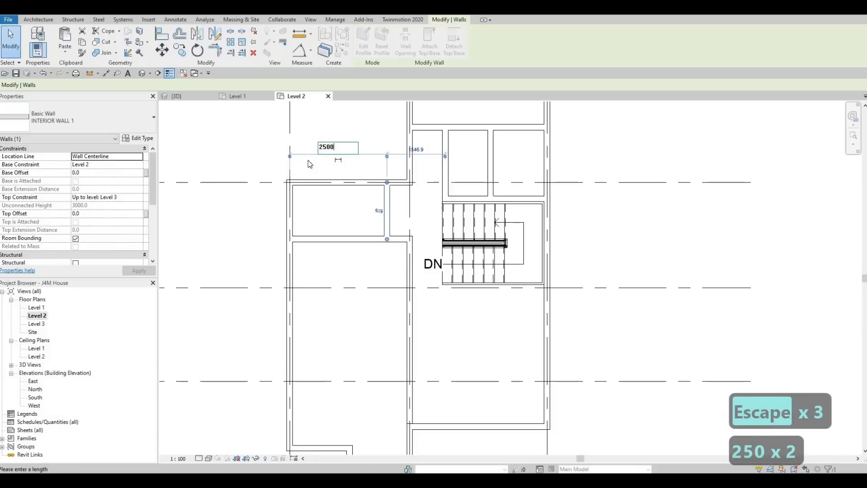
{"action": "key", "text": "Return"}
{"action": "key", "text": "Escape"}
{"action": "key", "text": "Escape"}
{"action": "key", "text": "Escape"}
Set the distance between the staircase's north wall and the long wall north of the two small rooms to 2400 mm
{"action": "left_click", "coordinate": [537, 125]}
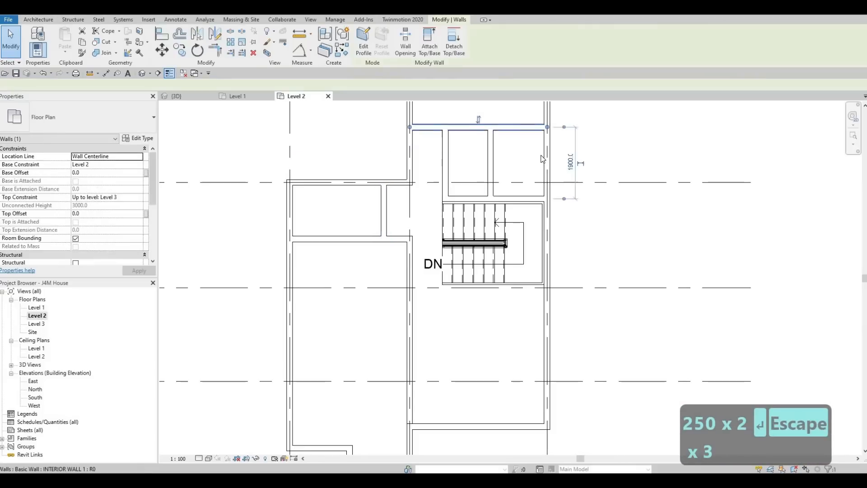
{"action": "middle_click_drag", "start_coordinate": [542, 159], "coordinate": [534, 286]}
{"action": "scroll", "coordinate": [534, 286], "scroll_direction": "down", "scroll_amount": 1}
{"action": "left_click", "coordinate": [549, 266]}
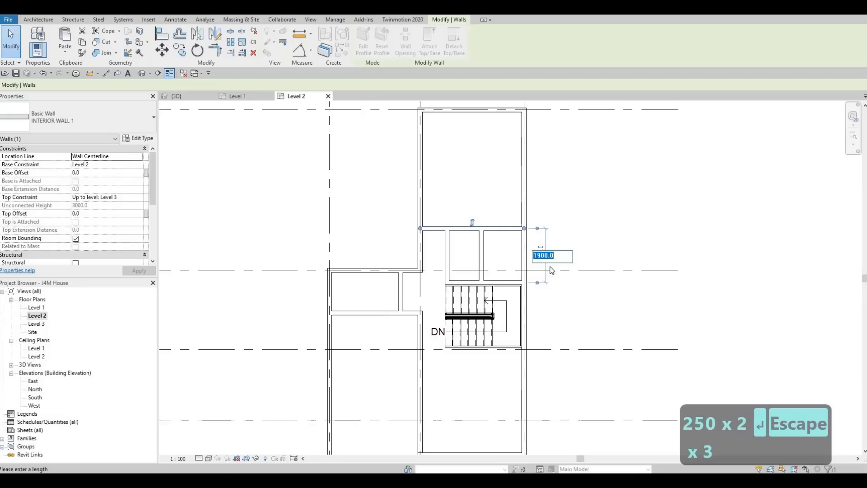
{"action": "type", "text": "2"}
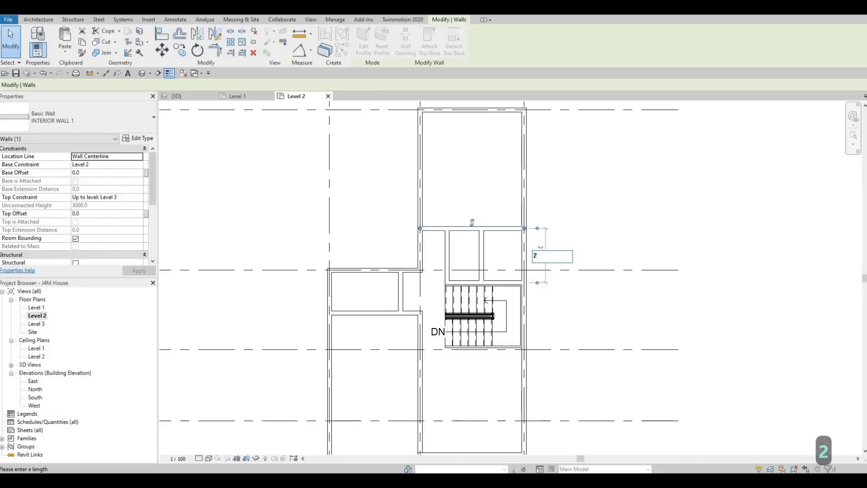
{"action": "type", "text": "400"}
{"action": "key", "text": "Return"}
{"action": "key", "text": "Escape"}
{"action": "key", "text": "Escape"}
{"action": "key", "text": "Escape"}
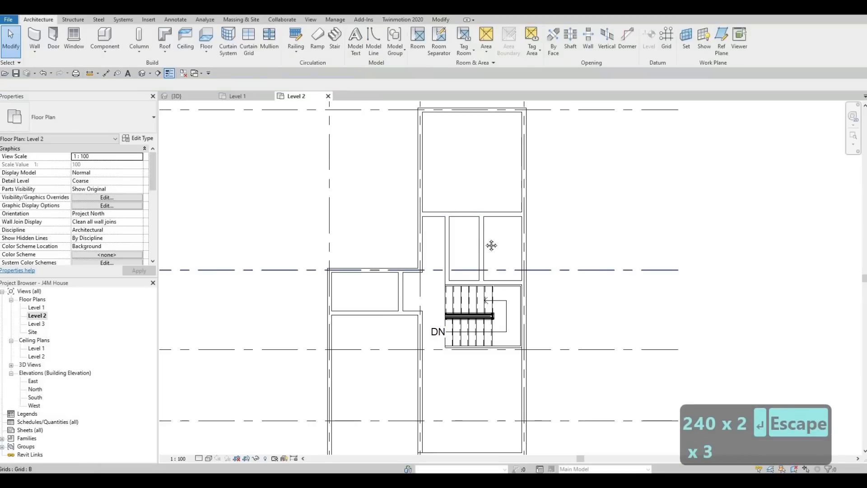
Set the depth of the two small rooms north of the staircase to 2500 mm by repositioning their north wall
{"action": "middle_click_drag", "start_coordinate": [281, 221], "coordinate": [305, 194]}
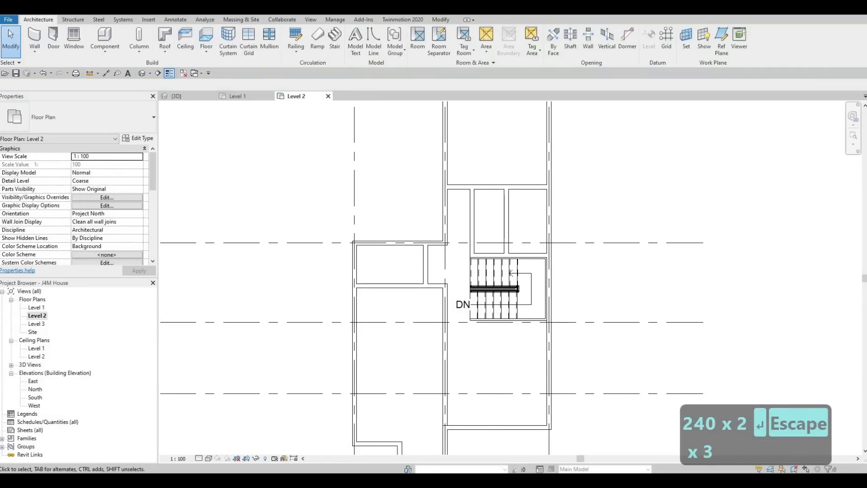
{"action": "double_click", "coordinate": [527, 194]}
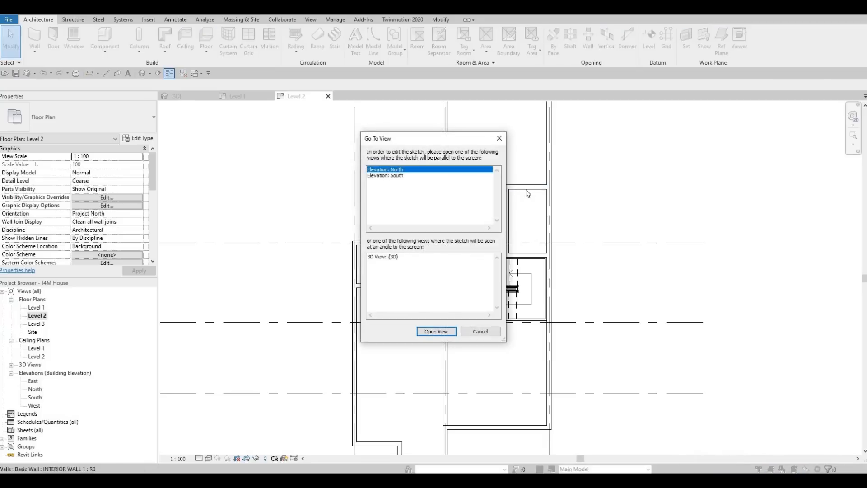
{"action": "key", "text": "Escape"}
{"action": "key", "text": "Escape"}
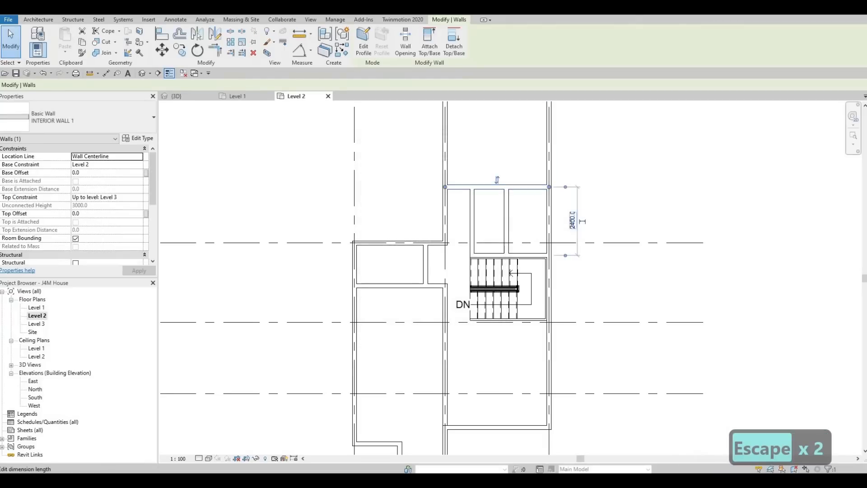
{"action": "left_click", "coordinate": [572, 220]}
{"action": "type", "text": "2500"}
{"action": "key", "text": "Return"}
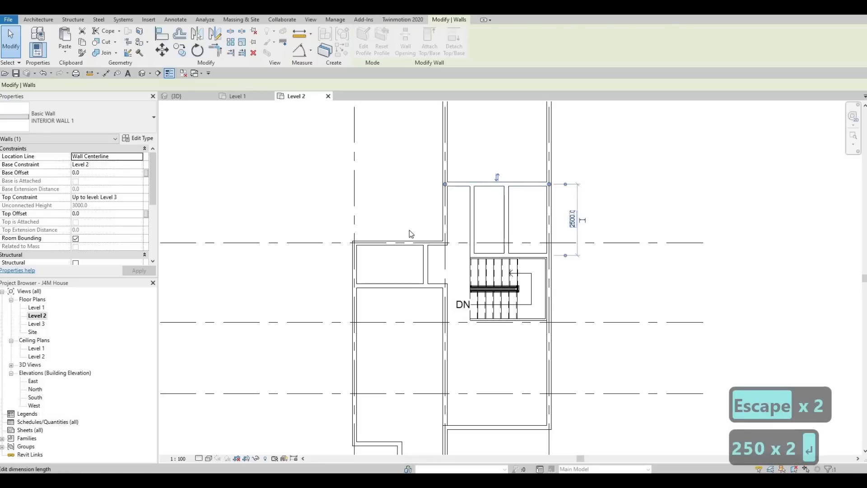
{"action": "key", "text": "Escape"}
{"action": "key", "text": "Escape"}
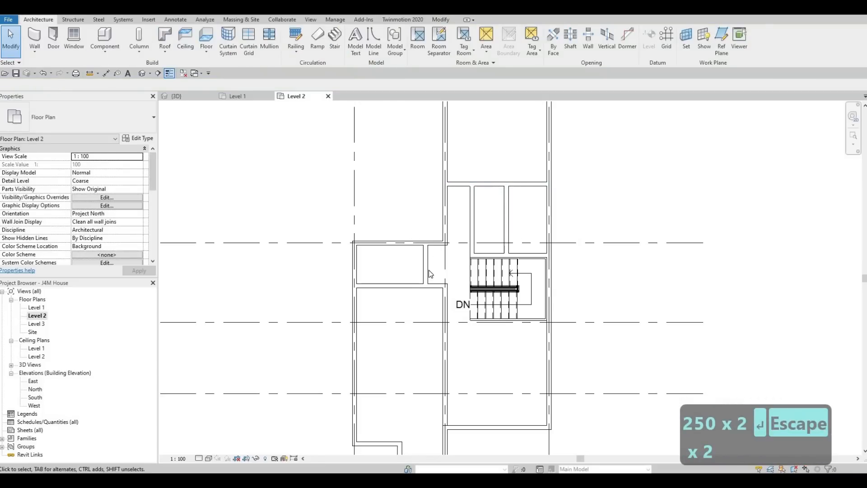
Draw an L-shaped INTERIOR WALL 1 run from the central interior wall west along grid C and north to the small west room's south wall
{"action": "key", "text": "Escape"}
{"action": "key", "text": "Escape"}
{"action": "key", "text": "Escape"}
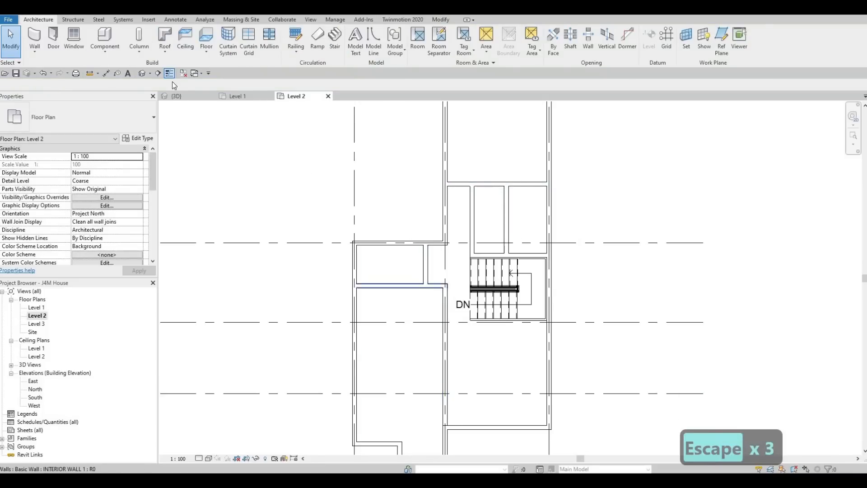
{"action": "left_click", "coordinate": [450, 311]}
{"action": "key", "text": "c"}
{"action": "key", "text": "s"}
{"action": "scroll", "coordinate": [444, 311], "scroll_direction": "up", "scroll_amount": 2}
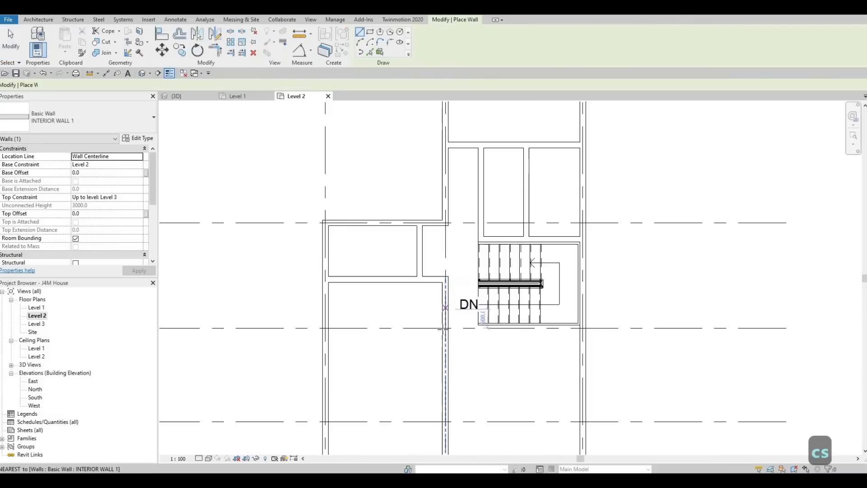
{"action": "left_click", "coordinate": [442, 345]}
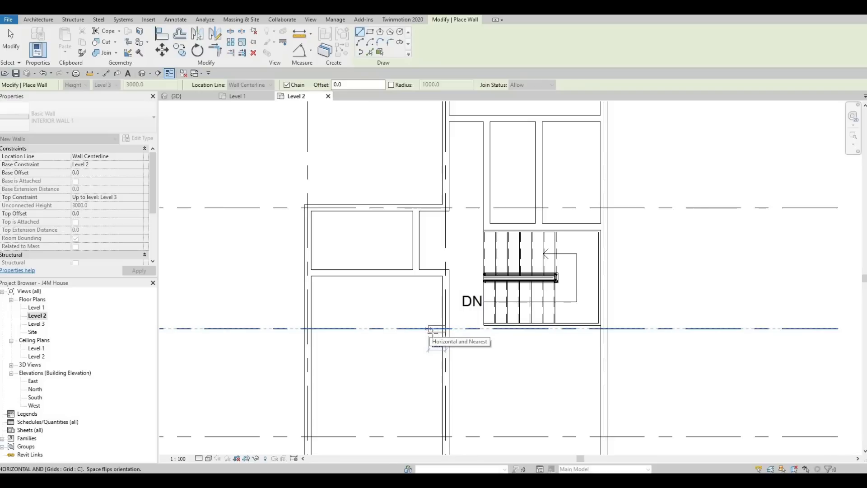
{"action": "scroll", "coordinate": [427, 328], "scroll_direction": "down", "scroll_amount": 5}
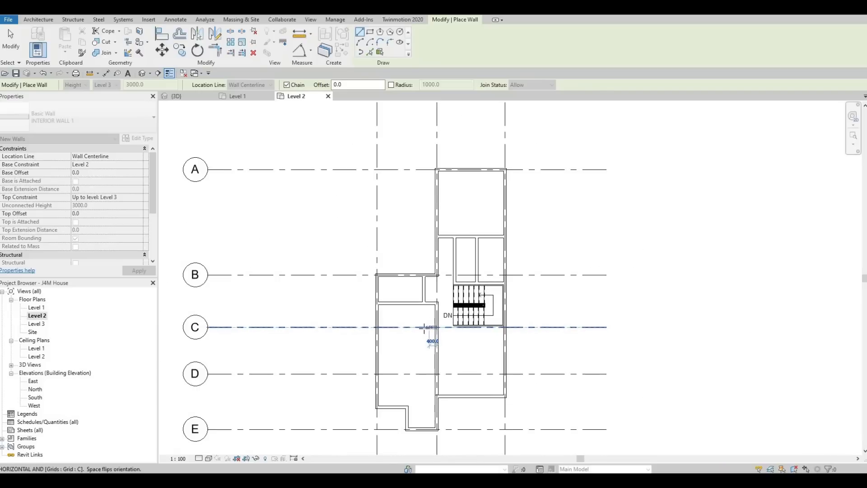
{"action": "scroll", "coordinate": [424, 328], "scroll_direction": "up", "scroll_amount": 3}
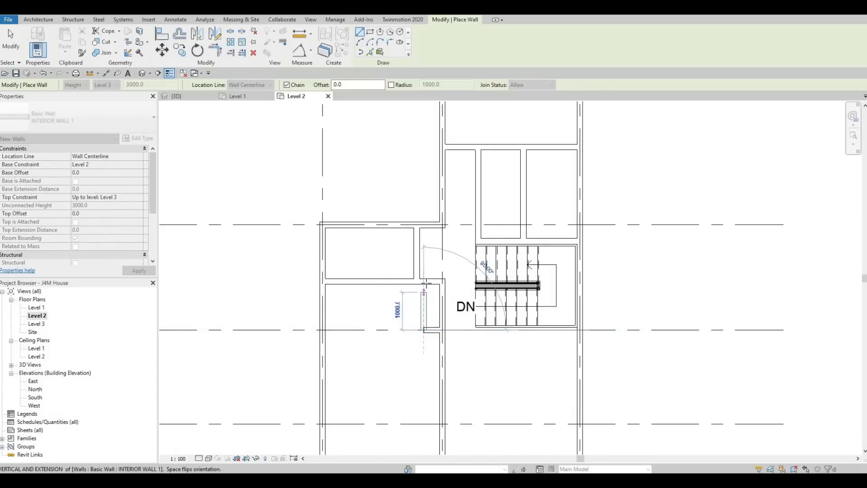
{"action": "left_click", "coordinate": [428, 300]}
{"action": "key", "text": "Escape"}
{"action": "key", "text": "Escape"}
{"action": "key", "text": "Escape"}
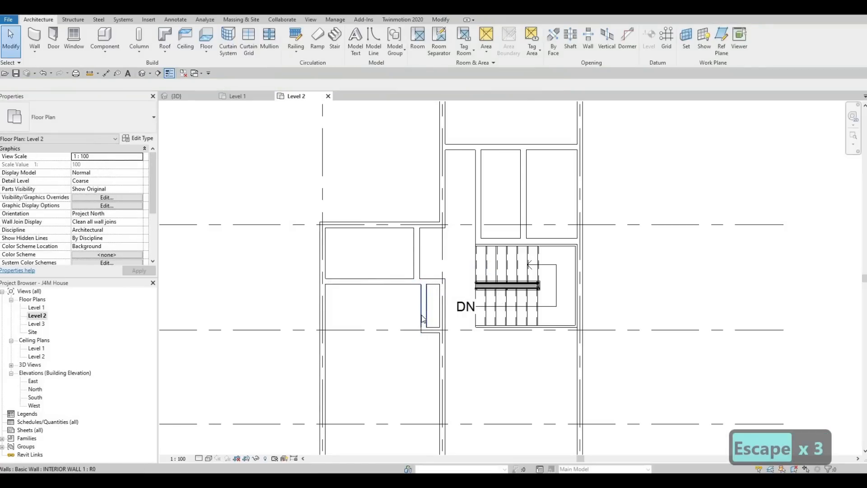
Align the new short vertical wall south of the small west room with the partition wall on that room's east side
{"action": "key", "text": "a"}
{"action": "key", "text": "l"}
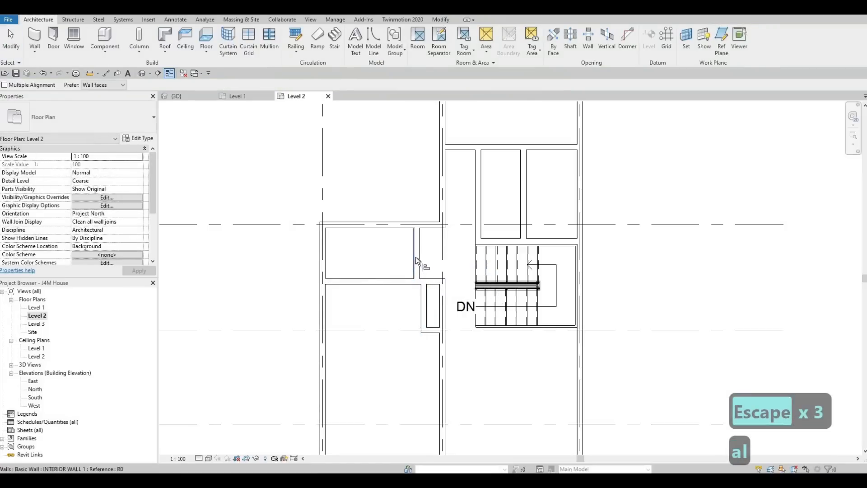
{"action": "left_click", "coordinate": [418, 253]}
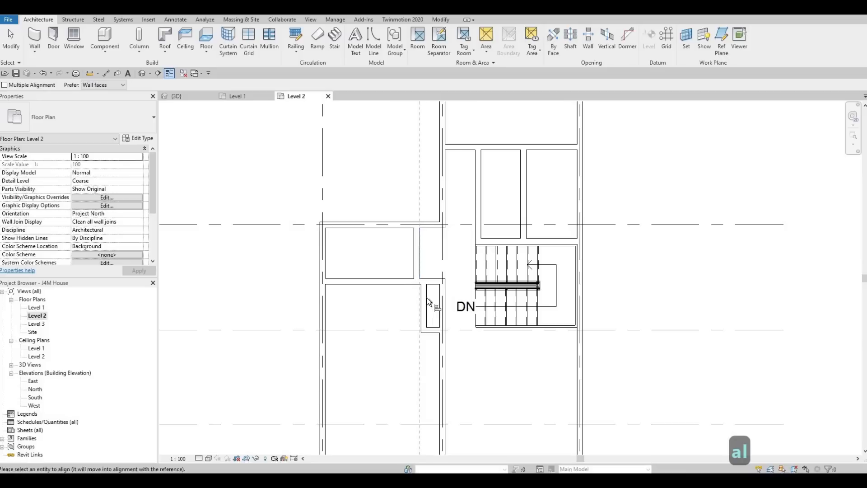
{"action": "left_click", "coordinate": [435, 325]}
{"action": "key", "text": "Escape"}
{"action": "key", "text": "Escape"}
{"action": "key", "text": "Escape"}
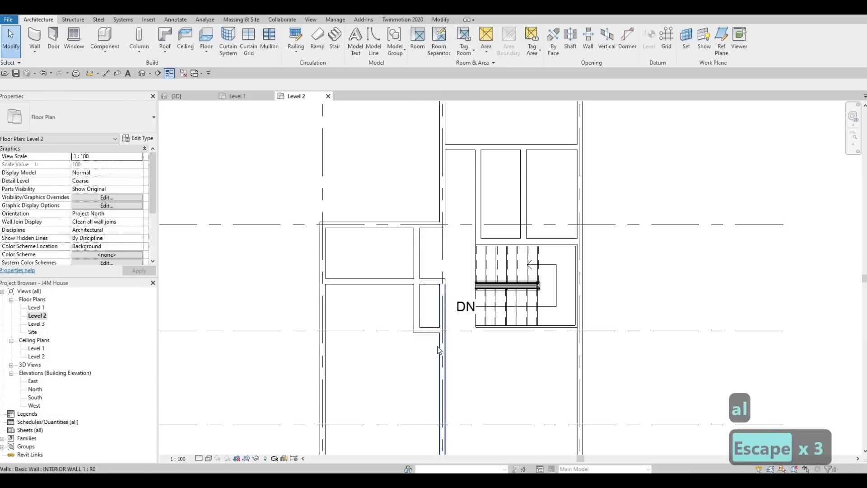
Trim the central interior wall to the short grid C wall and shorten the small west room's south wall to the partition
{"action": "key", "text": "t"}
{"action": "key", "text": "r"}
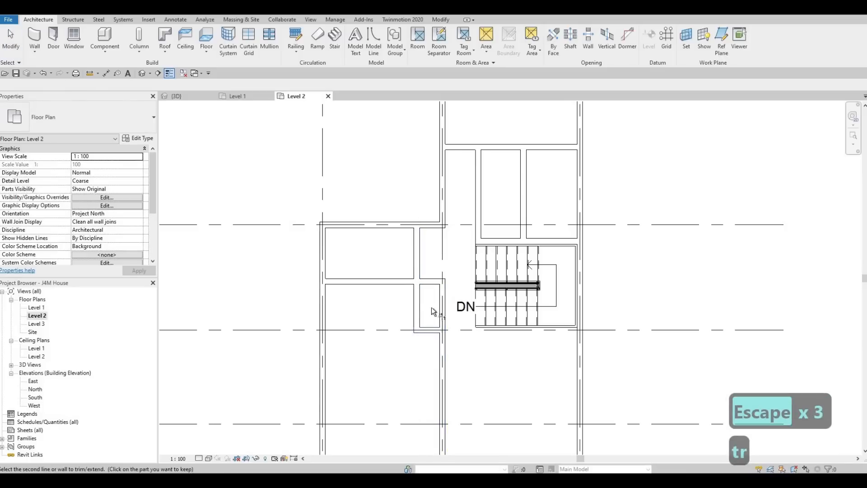
{"action": "key", "text": "Escape"}
{"action": "key", "text": "Escape"}
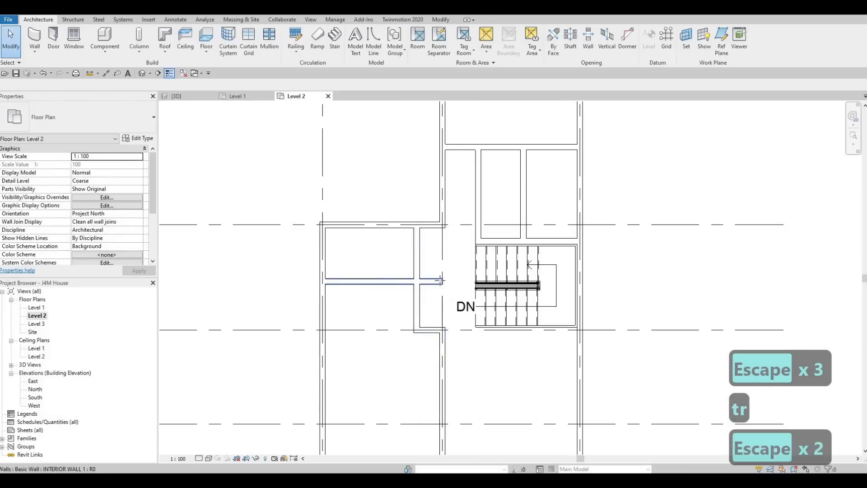
{"action": "left_click", "coordinate": [417, 281]}
{"action": "key", "text": "Escape"}
{"action": "key", "text": "Escape"}
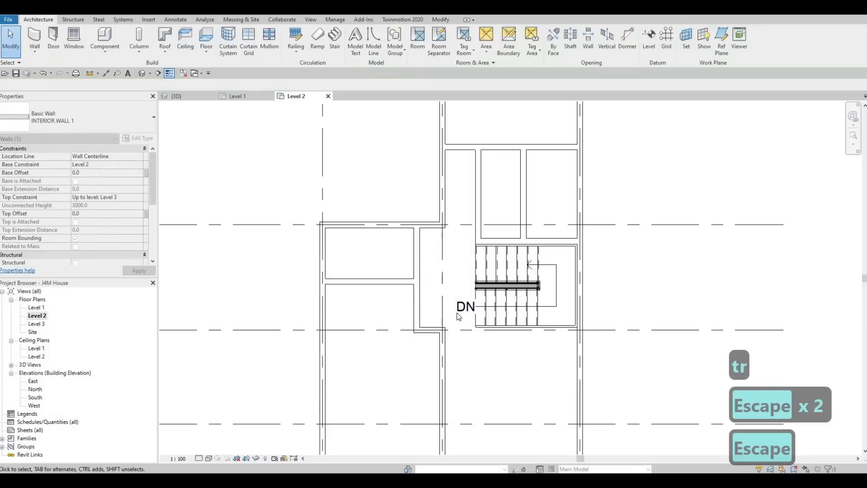
{"action": "scroll", "coordinate": [452, 276], "scroll_direction": "down", "scroll_amount": 2}
{"action": "scroll", "coordinate": [447, 292], "scroll_direction": "up", "scroll_amount": 3}
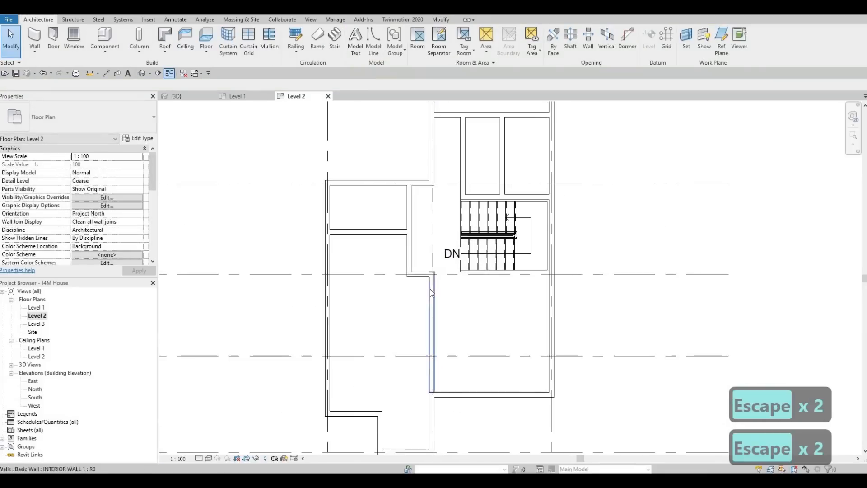
{"action": "left_click", "coordinate": [418, 281]}
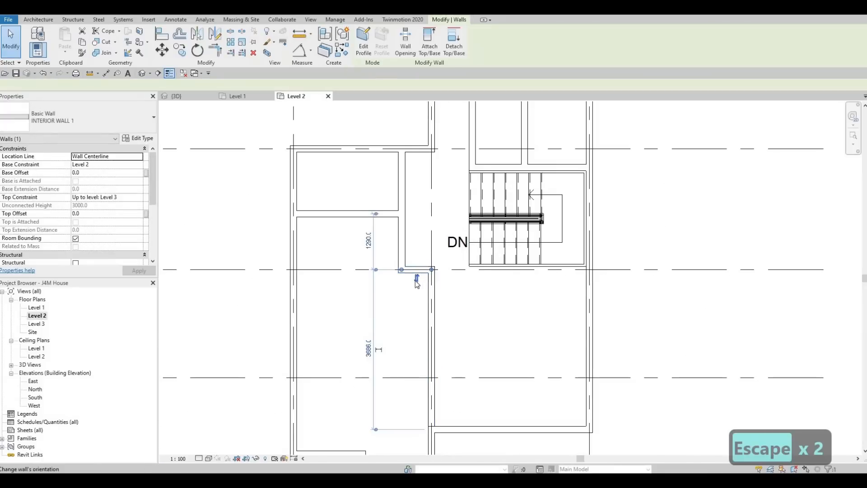
{"action": "scroll", "coordinate": [423, 284], "scroll_direction": "down", "scroll_amount": 2}
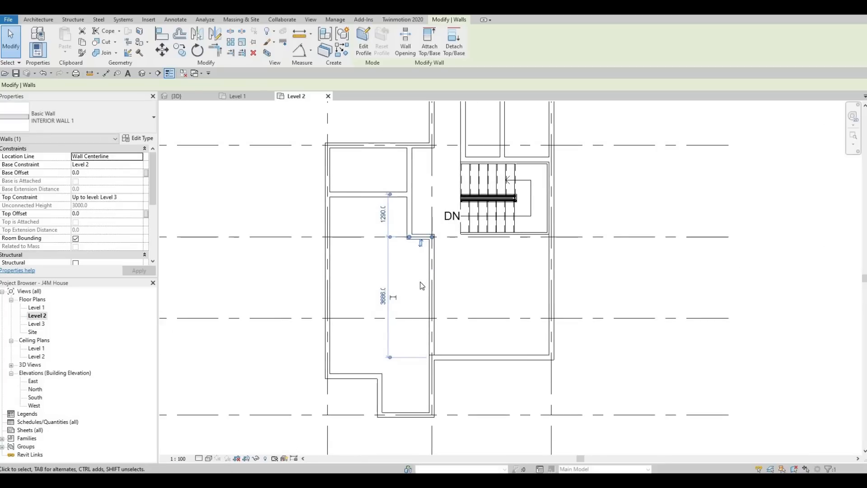
{"action": "key", "text": "Escape"}
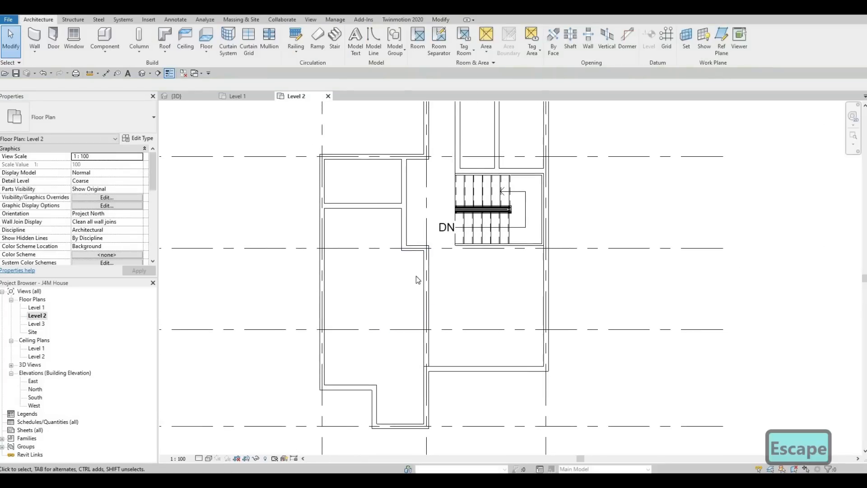
{"action": "middle_click_drag", "start_coordinate": [416, 276], "coordinate": [414, 297]}
{"action": "key", "text": "Escape"}
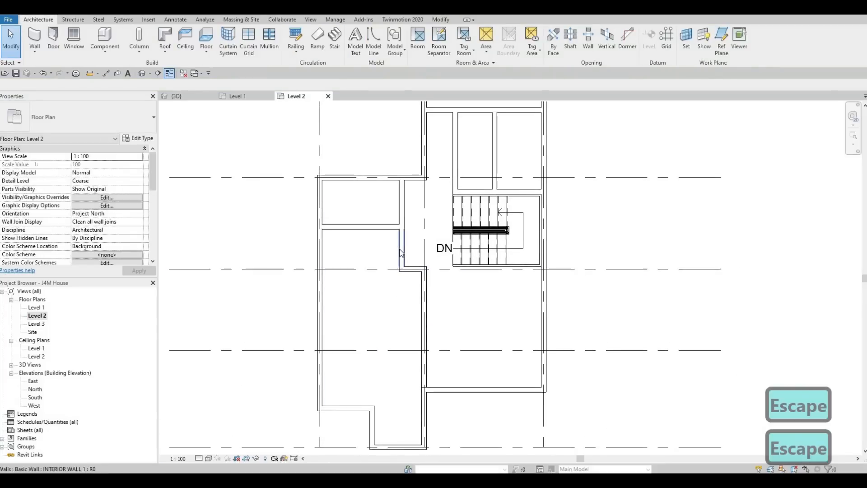
{"action": "left_click", "coordinate": [402, 253]}
{"action": "key", "text": "c"}
{"action": "key", "text": "s"}
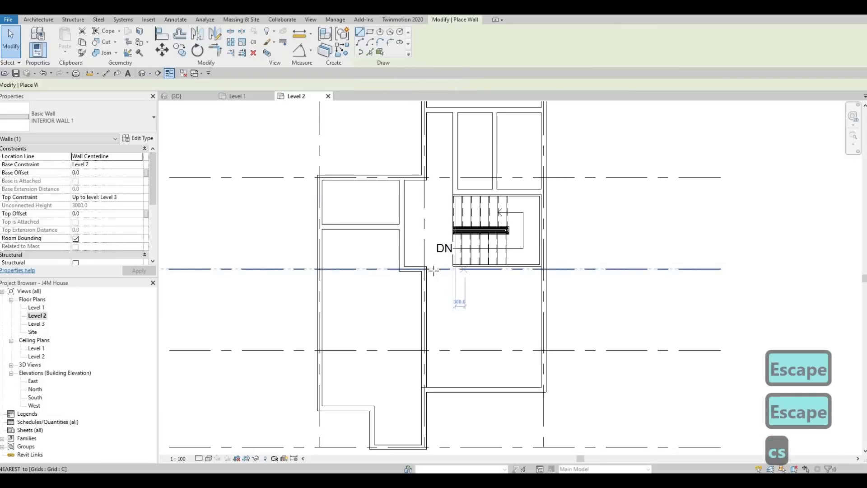
{"action": "scroll", "coordinate": [433, 273], "scroll_direction": "up", "scroll_amount": 2}
{"action": "key", "text": "Escape"}
{"action": "key", "text": "Escape"}
Extend the short wall on grid C east past the staircase to the east exterior wall
{"action": "left_click", "coordinate": [408, 270]}
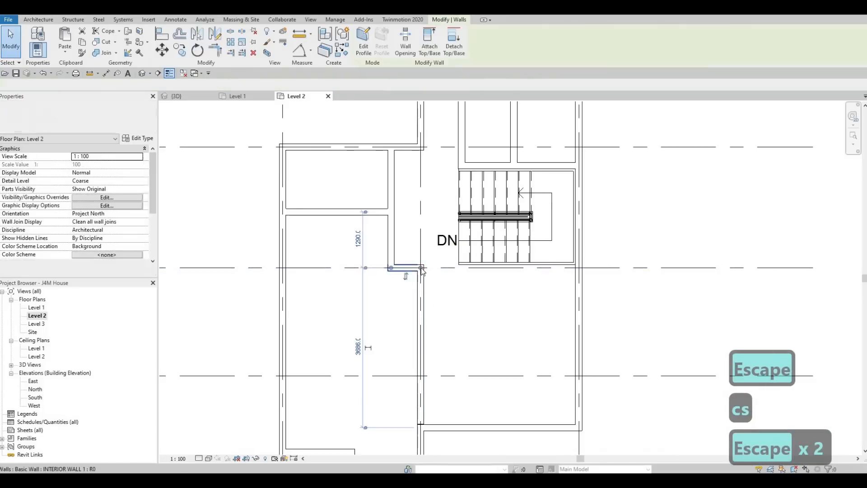
{"action": "left_click_drag", "start_coordinate": [420, 268], "coordinate": [579, 268]}
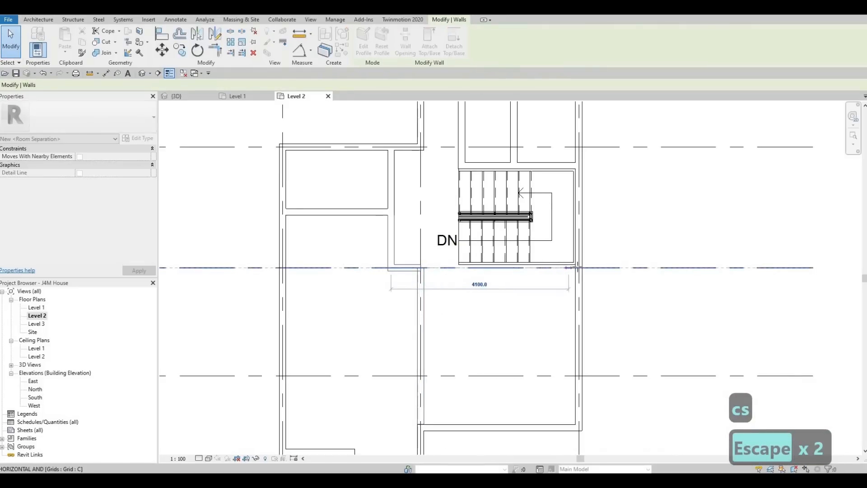
{"action": "key", "text": "Escape"}
{"action": "key", "text": "Escape"}
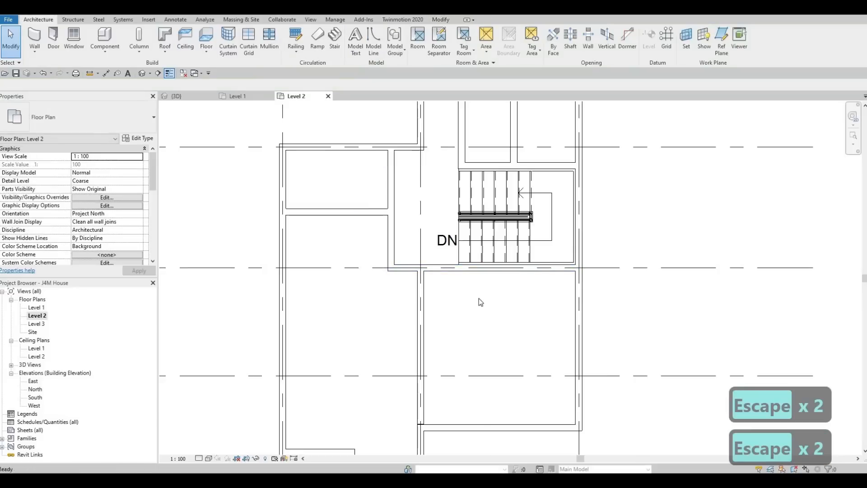
Measure the clear corridor width between the west exterior wall and the partition wall north of the staircase with an aligned dimension
{"action": "scroll", "coordinate": [479, 298], "scroll_direction": "down", "scroll_amount": 2}
{"action": "middle_click_drag", "start_coordinate": [468, 234], "coordinate": [475, 246]}
{"action": "middle_click_drag", "start_coordinate": [471, 215], "coordinate": [466, 240]}
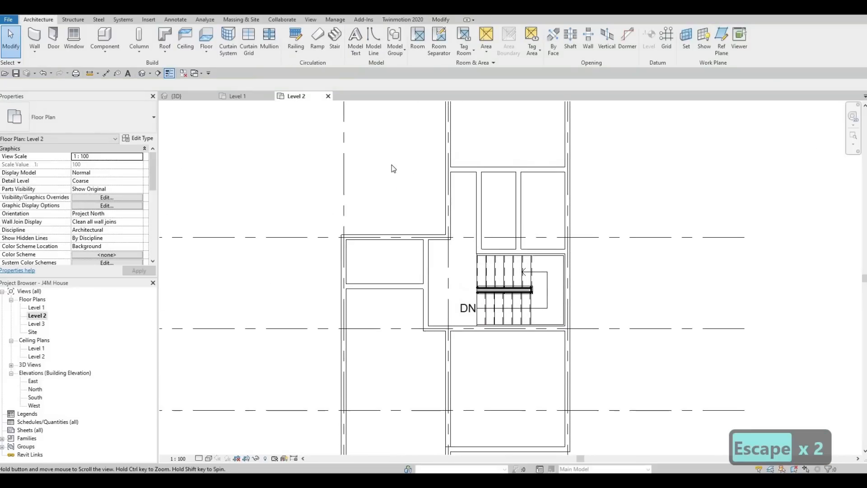
{"action": "key", "text": "Escape"}
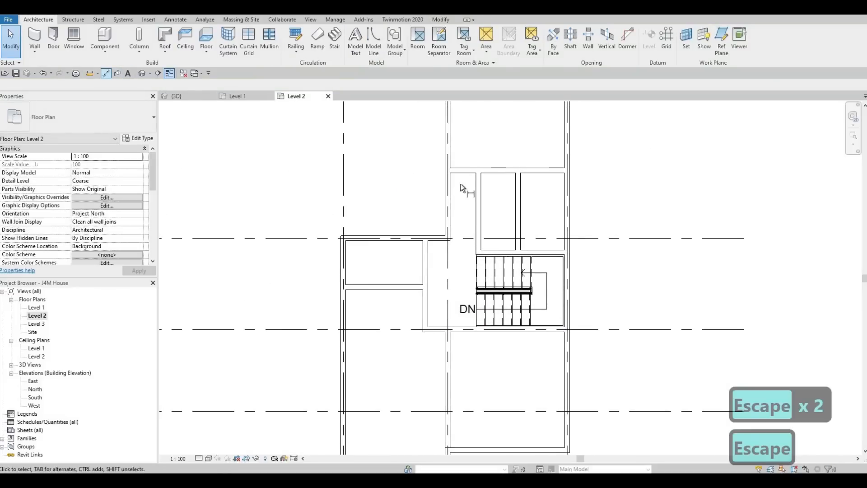
{"action": "key", "text": "Tab"}
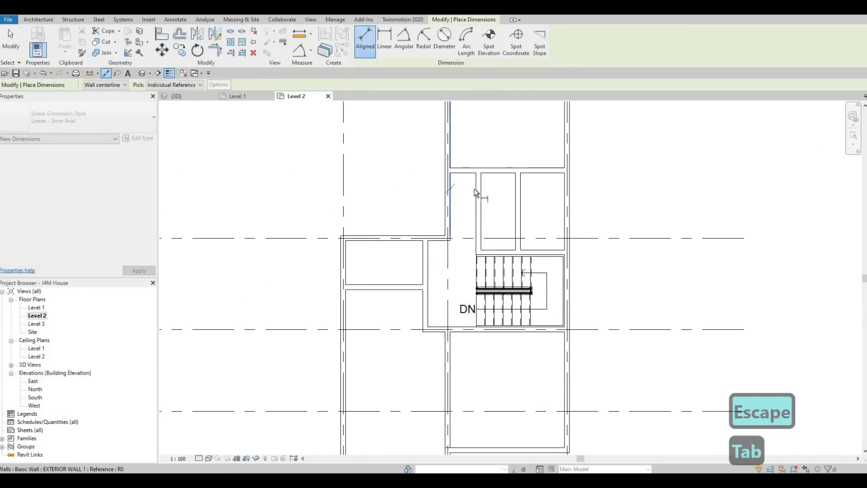
{"action": "key", "text": "Tab"}
{"action": "left_click", "coordinate": [475, 188]}
{"action": "middle_click_drag", "start_coordinate": [474, 153], "coordinate": [470, 223]}
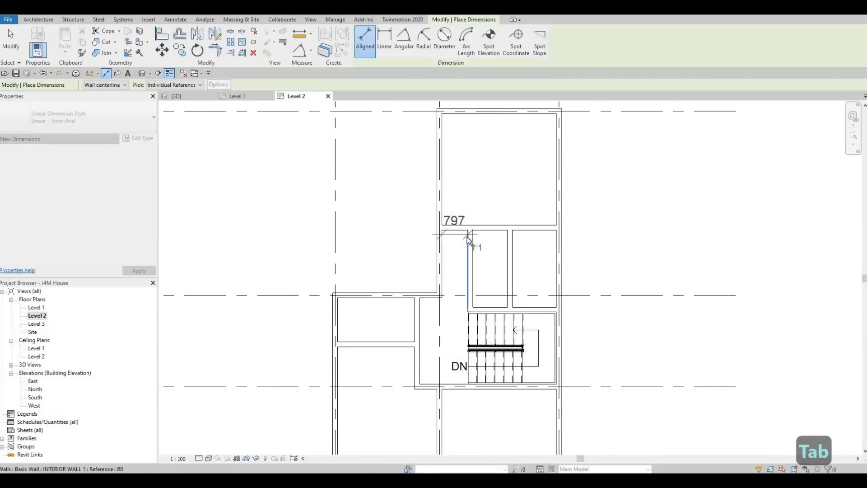
{"action": "middle_click_drag", "start_coordinate": [474, 273], "coordinate": [482, 215]}
{"action": "key", "text": "Escape"}
{"action": "key", "text": "Escape"}
{"action": "key", "text": "Escape"}
Set the distance from the inner face of the corridor's west exterior wall to the partition wall north of the staircase to 1000 mm
{"action": "left_click", "coordinate": [482, 245]}
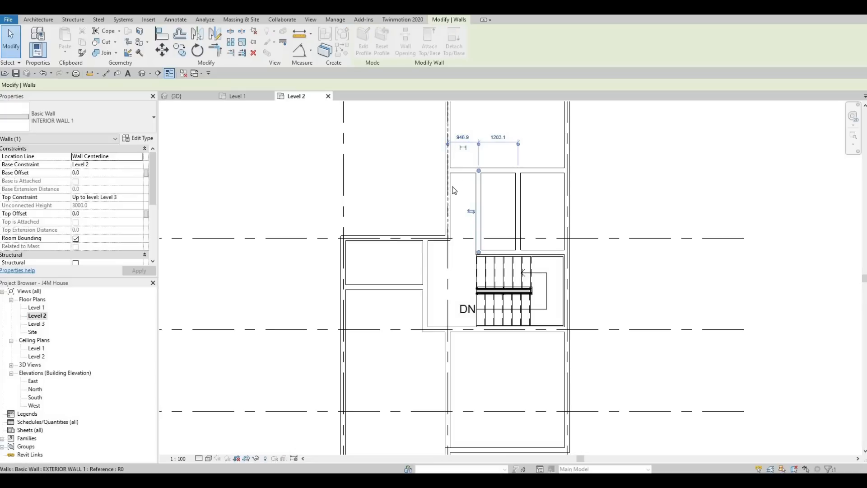
{"action": "key", "text": "Tab"}
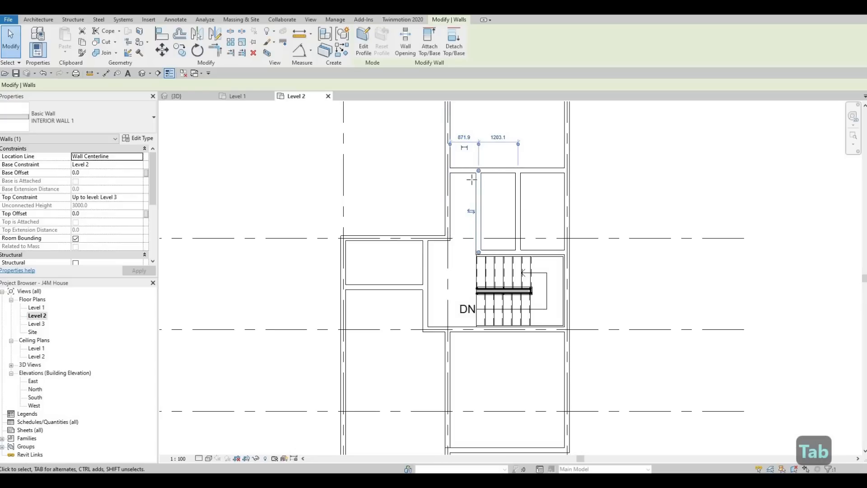
{"action": "left_click_drag", "start_coordinate": [478, 171], "coordinate": [477, 172]}
{"action": "left_click_drag", "start_coordinate": [479, 177], "coordinate": [479, 177]}
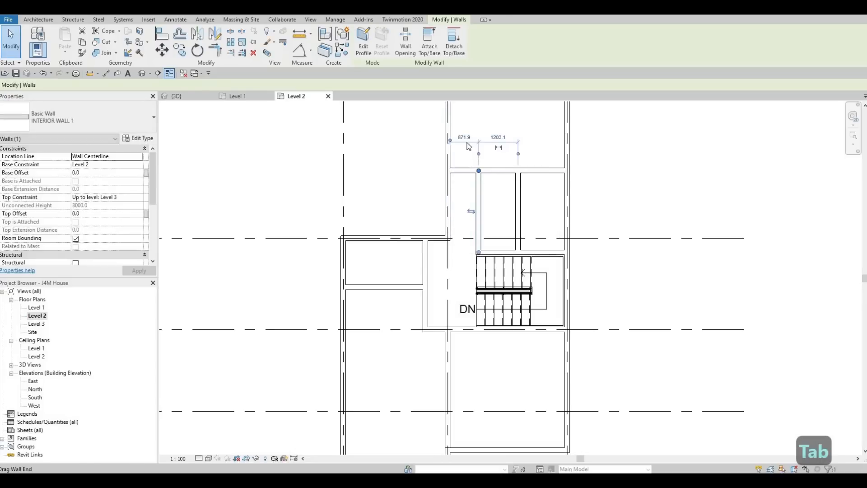
{"action": "left_click", "coordinate": [464, 138]}
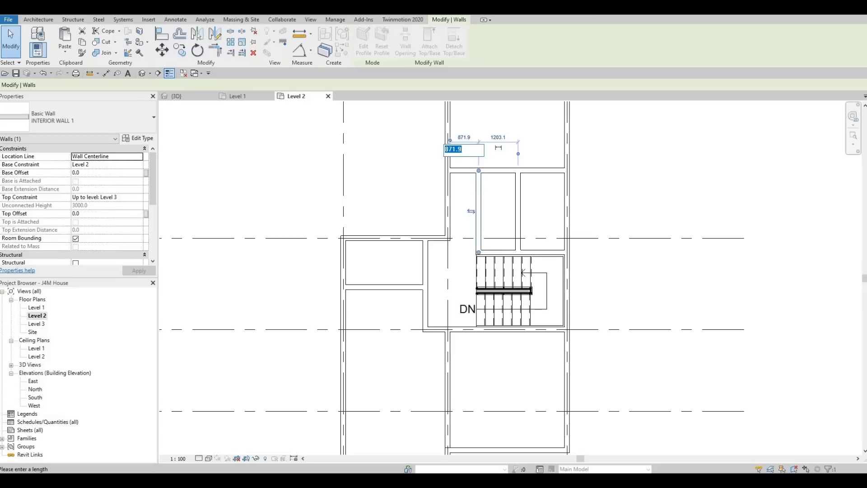
{"action": "type", "text": "1"}
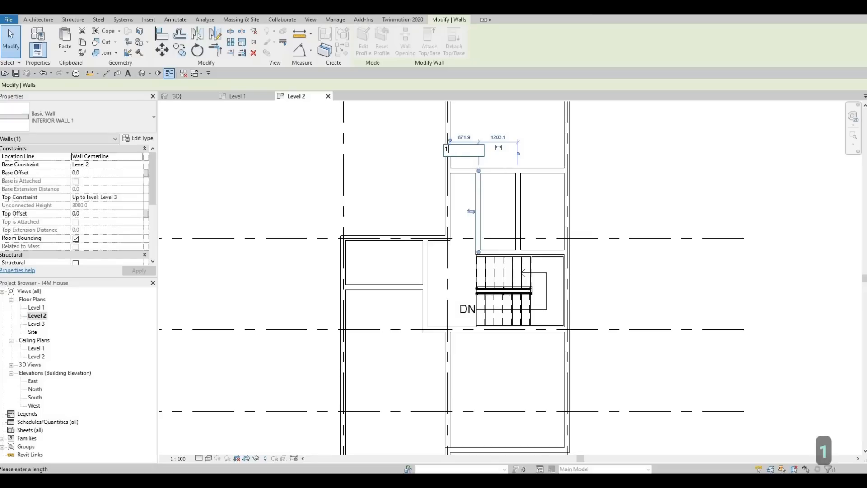
{"action": "type", "text": "000"}
{"action": "key", "text": "Return"}
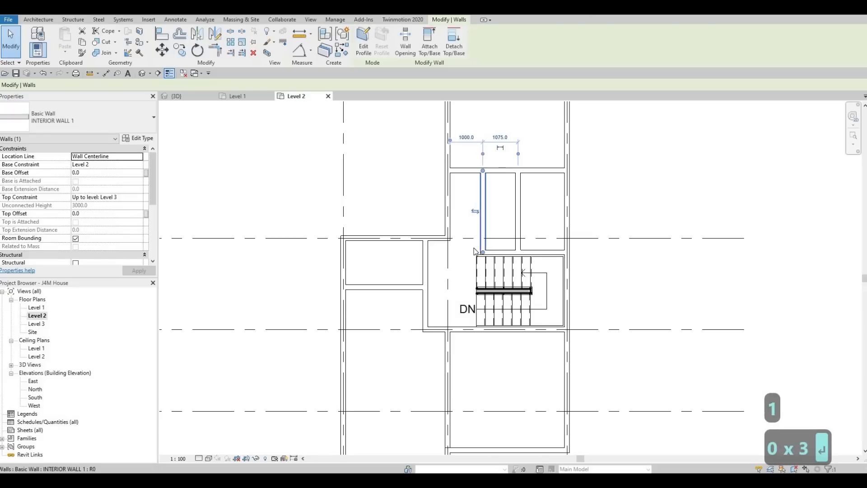
{"action": "key", "text": "Escape"}
{"action": "key", "text": "Escape"}
{"action": "key", "text": "Escape"}
Examine the Level 2 wall layout around the staircase, the corridor and the rooms south of grid C
{"action": "scroll", "coordinate": [475, 258], "scroll_direction": "up", "scroll_amount": 1}
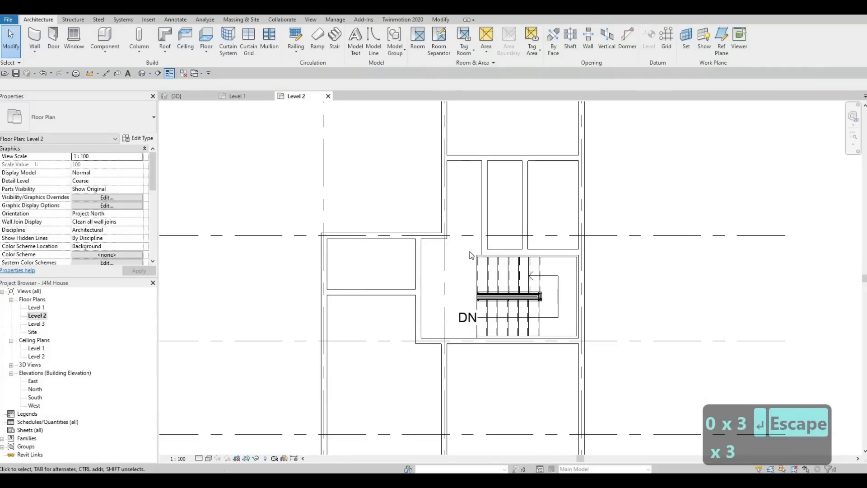
{"action": "middle_click_drag", "start_coordinate": [470, 255], "coordinate": [480, 230]}
{"action": "scroll", "coordinate": [472, 276], "scroll_direction": "down", "scroll_amount": 1}
{"action": "key", "text": "Escape"}
{"action": "key", "text": "Escape"}
{"action": "scroll", "coordinate": [464, 251], "scroll_direction": "down", "scroll_amount": 1}
{"action": "scroll", "coordinate": [461, 269], "scroll_direction": "down", "scroll_amount": 1}
{"action": "scroll", "coordinate": [470, 255], "scroll_direction": "down", "scroll_amount": 1}
{"action": "left_click", "coordinate": [480, 247]}
{"action": "key", "text": "Escape"}
{"action": "key", "text": "Escape"}
{"action": "scroll", "coordinate": [480, 230], "scroll_direction": "up", "scroll_amount": 2}
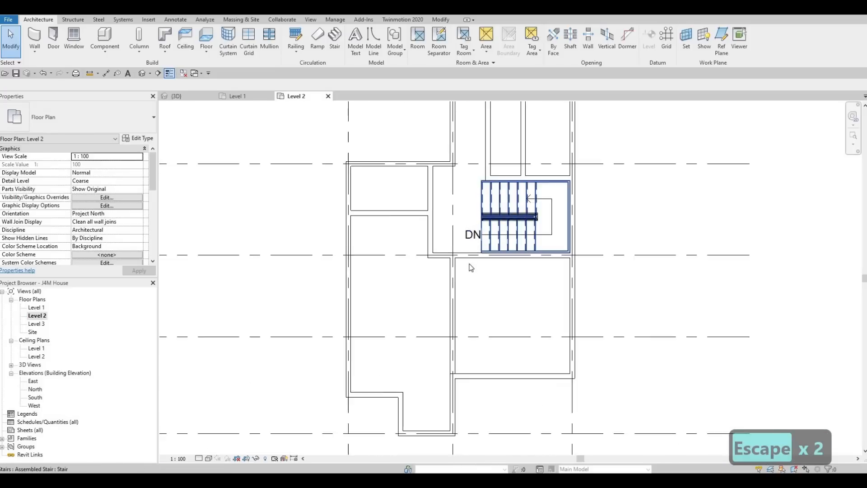
{"action": "scroll", "coordinate": [471, 268], "scroll_direction": "up", "scroll_amount": 2}
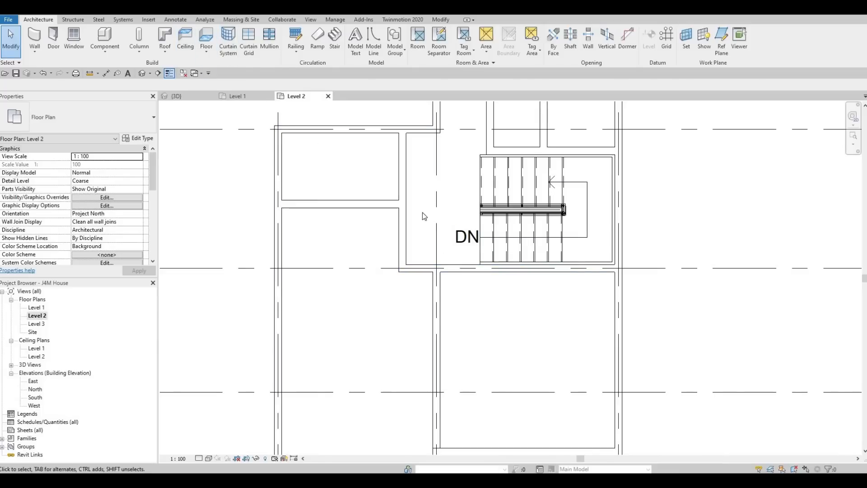
{"action": "scroll", "coordinate": [424, 216], "scroll_direction": "down", "scroll_amount": 3}
{"action": "key", "text": "Escape"}
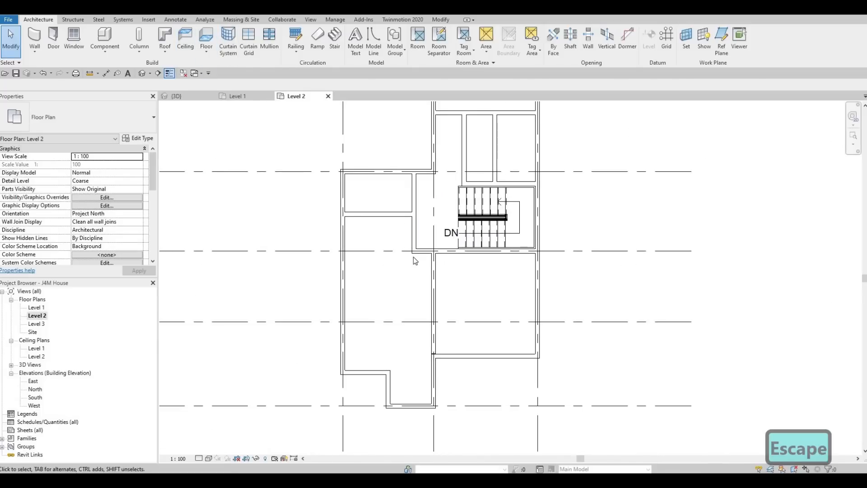
Place a 700 x 2000mm M_Door-Interior-Single-4_Panel-Wood door in the grid C wall beside the staircase, opening into the southeast room about 500 mm from grid 2
{"action": "middle_click_drag", "start_coordinate": [443, 280], "coordinate": [428, 268]}
{"action": "scroll", "coordinate": [434, 271], "scroll_direction": "up", "scroll_amount": 3}
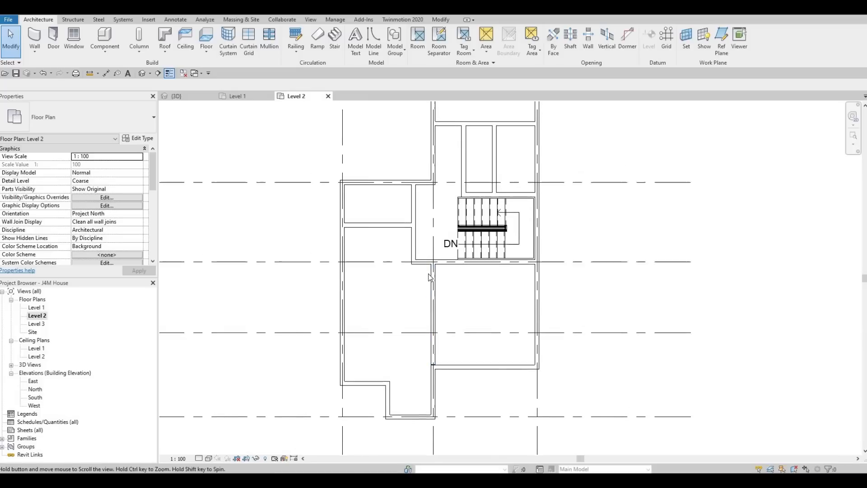
{"action": "scroll", "coordinate": [441, 267], "scroll_direction": "down", "scroll_amount": 2}
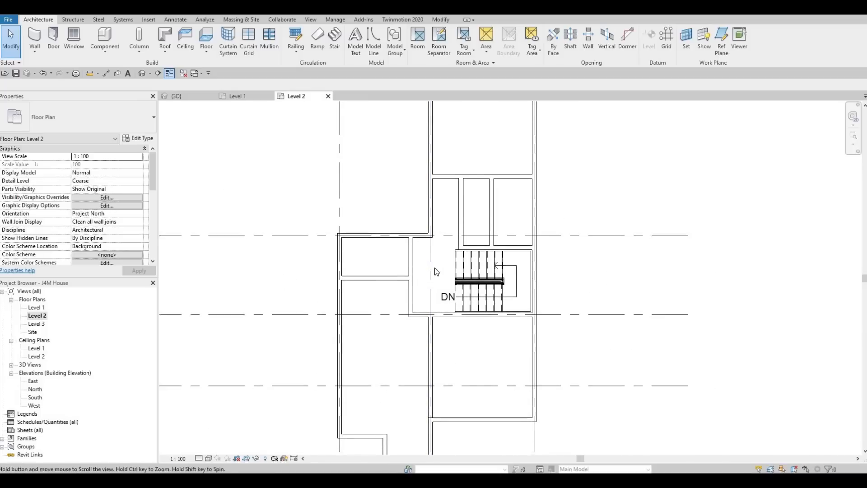
{"action": "mouse_move", "coordinate": [434, 283]}
{"action": "middle_mouse_down"}
{"action": "mouse_move", "coordinate": [430, 294]}
{"action": "mouse_move", "coordinate": [420, 289]}
{"action": "middle_mouse_up"}
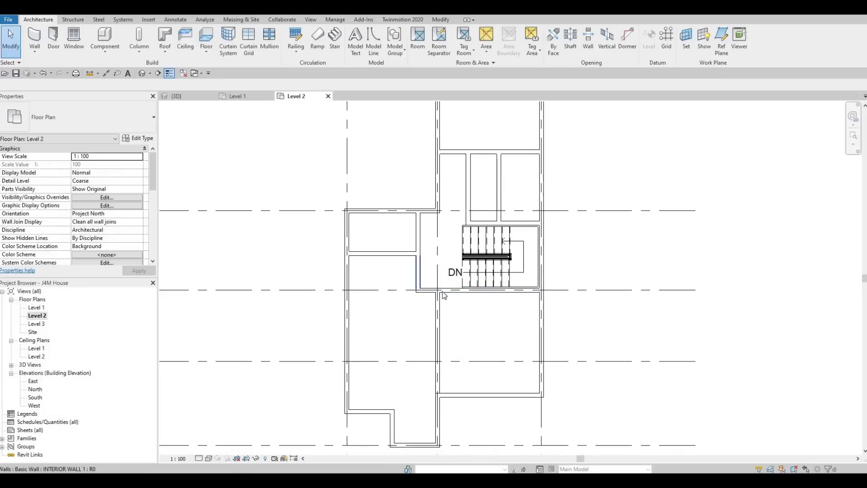
{"action": "left_click", "coordinate": [57, 46]}
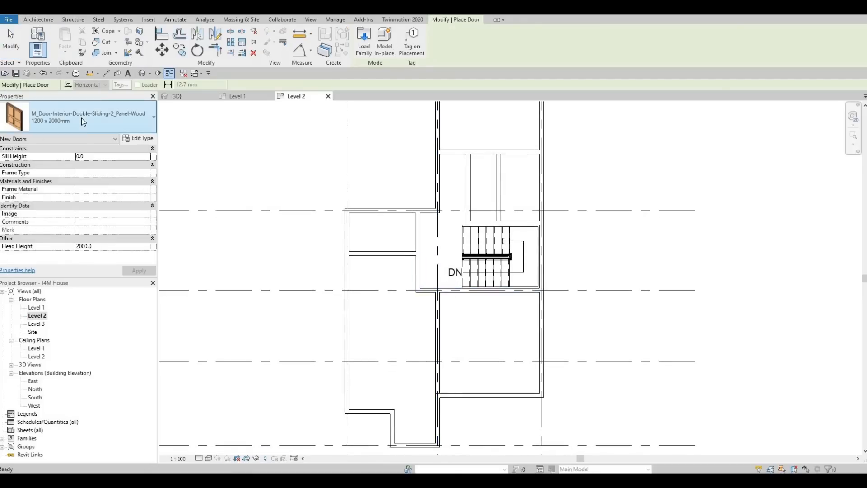
{"action": "left_click", "coordinate": [77, 127]}
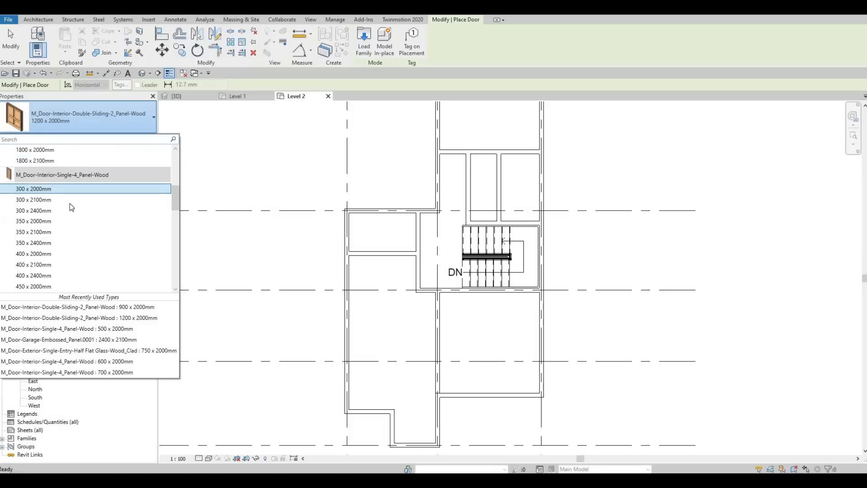
{"action": "scroll", "coordinate": [71, 208], "scroll_direction": "down", "scroll_amount": 5}
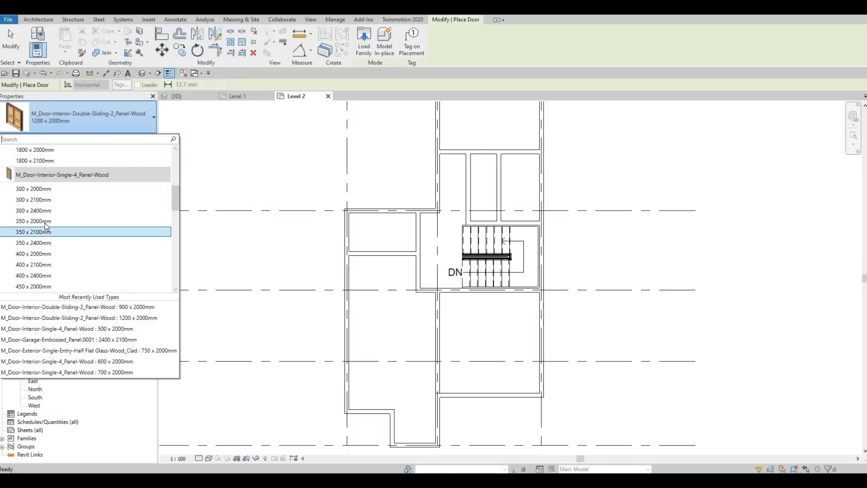
{"action": "scroll", "coordinate": [41, 251], "scroll_direction": "down", "scroll_amount": 3}
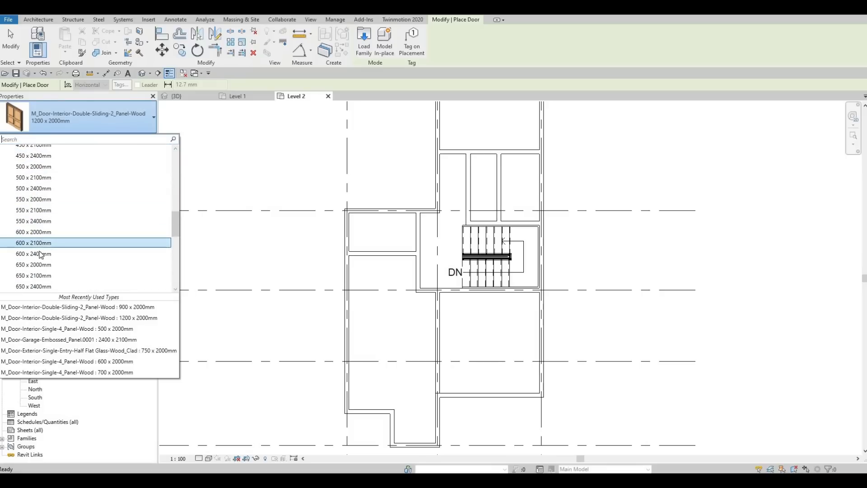
{"action": "scroll", "coordinate": [45, 264], "scroll_direction": "down", "scroll_amount": 1}
{"action": "left_click", "coordinate": [47, 254]}
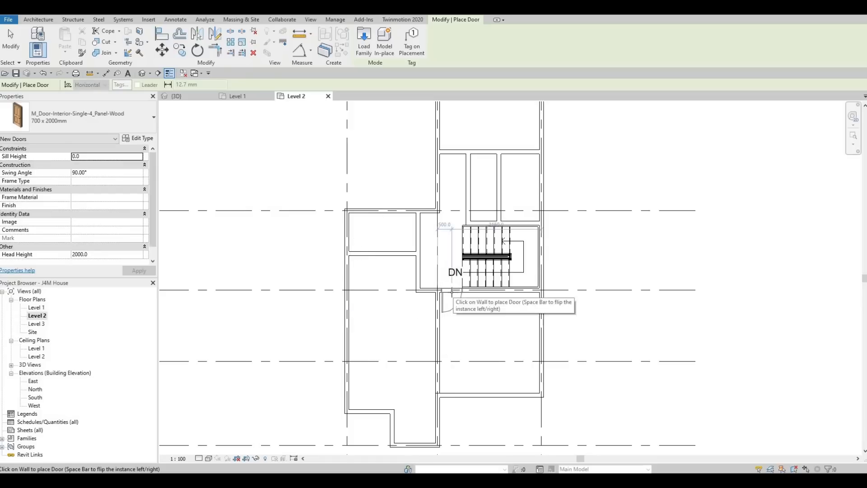
{"action": "scroll", "coordinate": [453, 291], "scroll_direction": "up", "scroll_amount": 2}
{"action": "scroll", "coordinate": [450, 293], "scroll_direction": "up", "scroll_amount": 2}
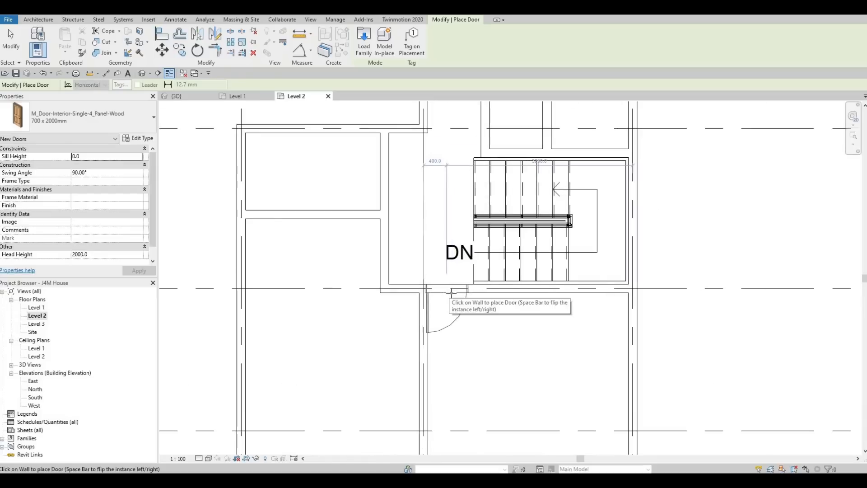
{"action": "left_click", "coordinate": [420, 277]}
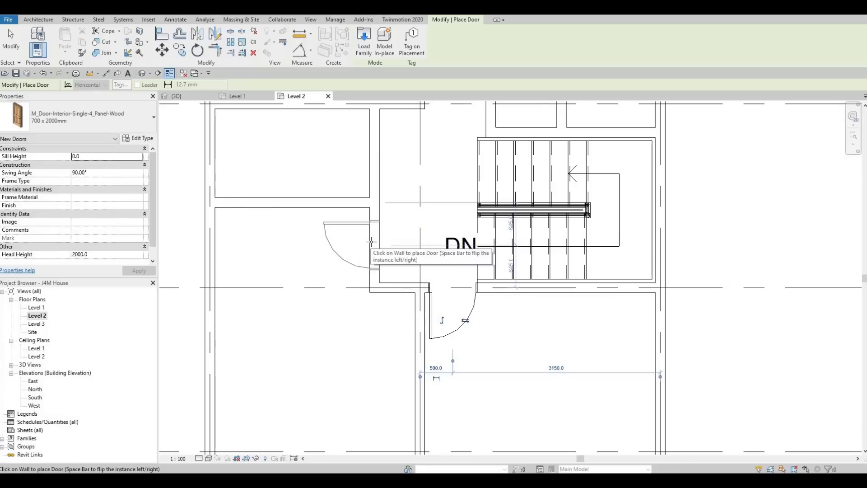
Place two 700 x 2000mm doors in the corridor's west partition, swinging into the rooms on either side of the dividing wall, about 500 mm from it
{"action": "scroll", "coordinate": [369, 244], "scroll_direction": "down", "scroll_amount": 1}
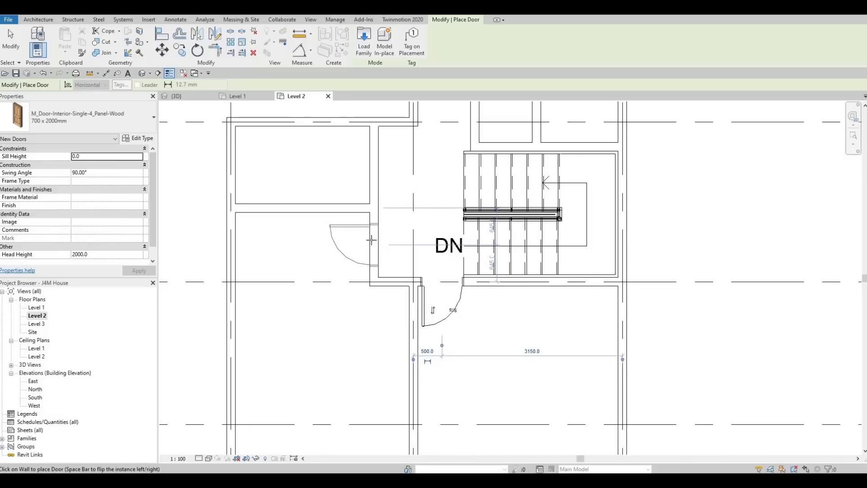
{"action": "left_click", "coordinate": [371, 186]}
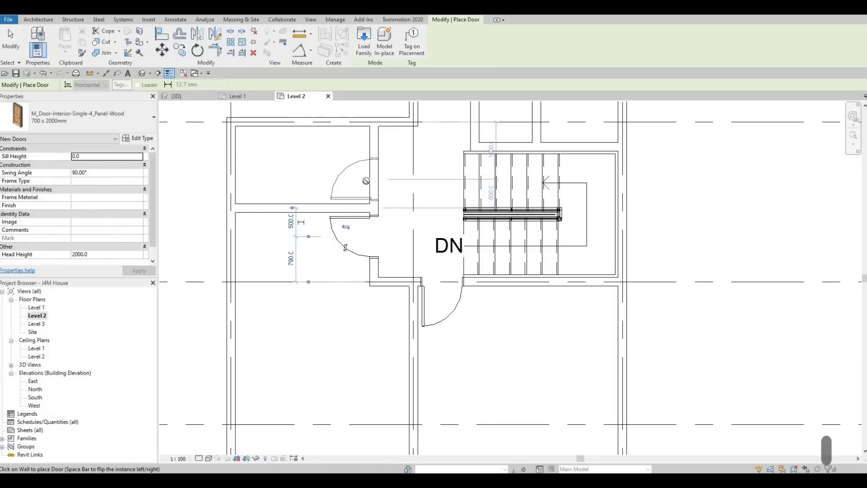
{"action": "middle_click_drag", "start_coordinate": [390, 182], "coordinate": [315, 218]}
{"action": "scroll", "coordinate": [315, 219], "scroll_direction": "down", "scroll_amount": 2}
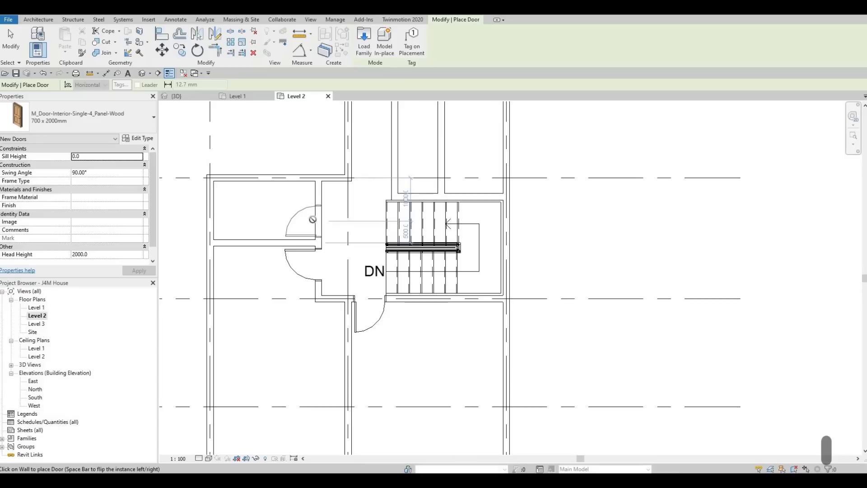
{"action": "left_click", "coordinate": [313, 220]}
{"action": "key", "text": "Escape"}
Place a 700 x 2000mm door at the east end of the north room's south wall, swinging south, and finish door placement
{"action": "middle_click_drag", "start_coordinate": [416, 218], "coordinate": [393, 276]}
{"action": "scroll", "coordinate": [394, 276], "scroll_direction": "down", "scroll_amount": 1}
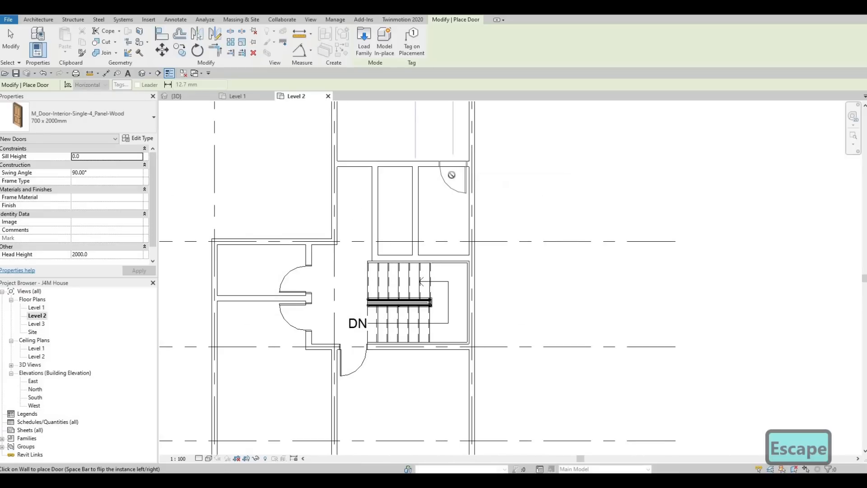
{"action": "left_click", "coordinate": [454, 168]}
{"action": "key", "text": "Escape"}
{"action": "key", "text": "Escape"}
{"action": "key", "text": "Escape"}
{"action": "middle_click_drag", "start_coordinate": [405, 246], "coordinate": [412, 239]}
{"action": "scroll", "coordinate": [413, 239], "scroll_direction": "down", "scroll_amount": 4}
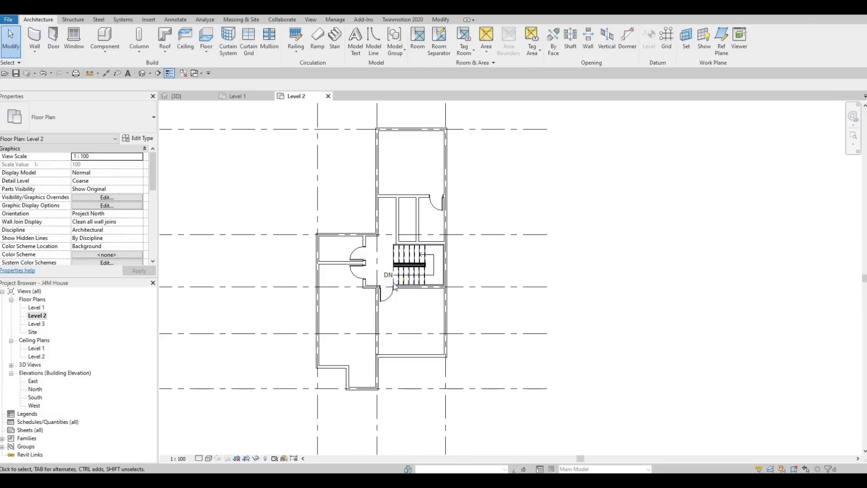
Nudge the southeast room's door slightly west, to about 480 mm from grid 2
{"action": "scroll", "coordinate": [387, 293], "scroll_direction": "up", "scroll_amount": 4}
{"action": "key", "text": "Escape"}
{"action": "key", "text": "Escape"}
{"action": "scroll", "coordinate": [399, 286], "scroll_direction": "up", "scroll_amount": 3}
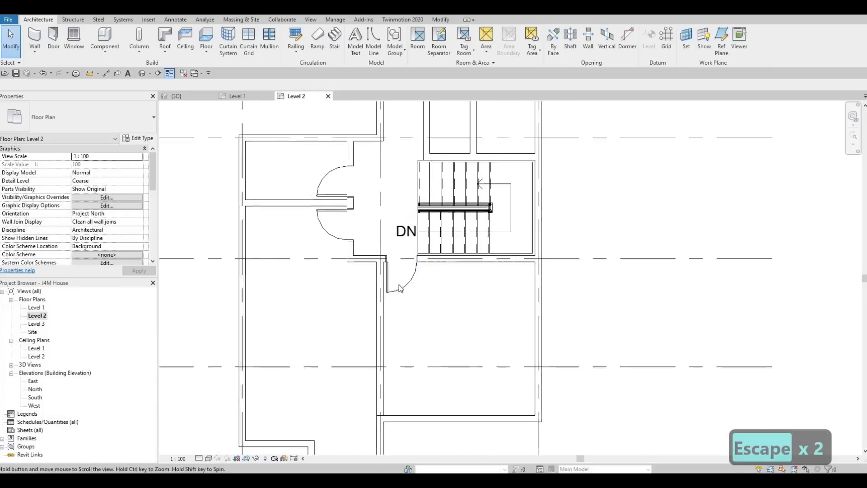
{"action": "left_click", "coordinate": [405, 251]}
{"action": "scroll", "coordinate": [405, 251], "scroll_direction": "up", "scroll_amount": 2}
{"action": "scroll", "coordinate": [405, 251], "scroll_direction": "up", "scroll_amount": 2}
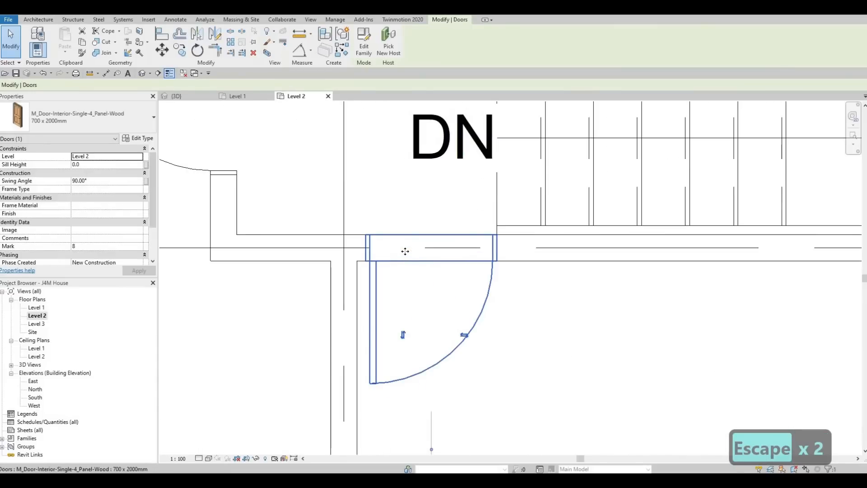
{"action": "key", "text": "Left"}
{"action": "key", "text": "Left"}
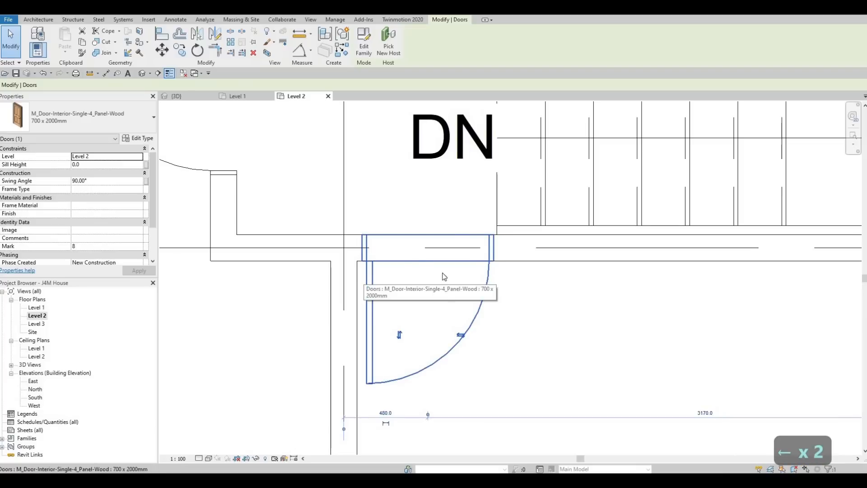
{"action": "scroll", "coordinate": [422, 271], "scroll_direction": "down", "scroll_amount": 4}
{"action": "key", "text": "Escape"}
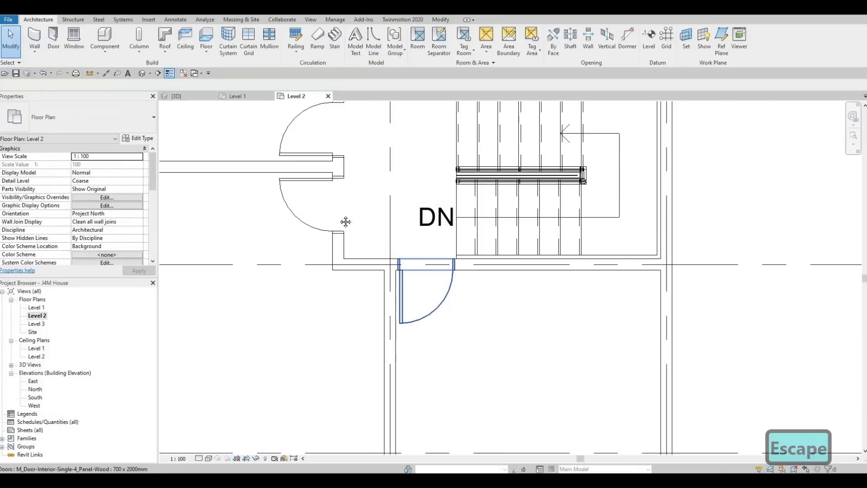
{"action": "key", "text": "Escape"}
Examine the Level 2 layout and door positions around the staircase, the corridor and the north rooms
{"action": "scroll", "coordinate": [390, 228], "scroll_direction": "down", "scroll_amount": 3}
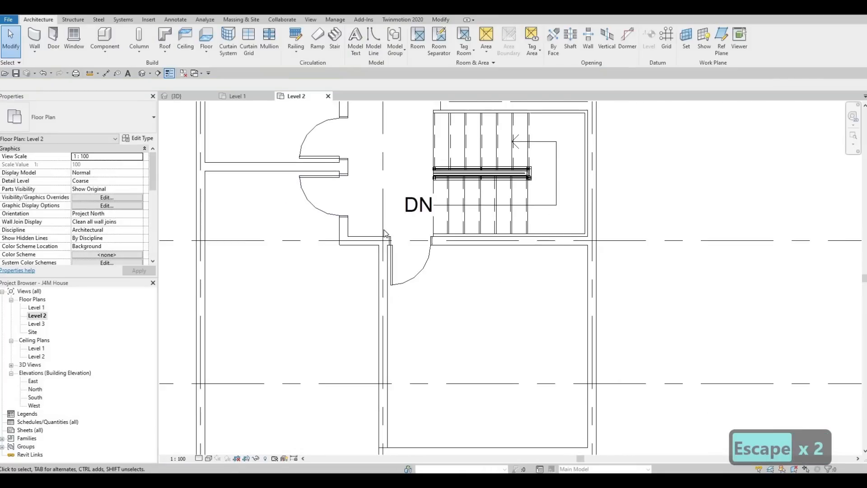
{"action": "scroll", "coordinate": [383, 233], "scroll_direction": "down", "scroll_amount": 4}
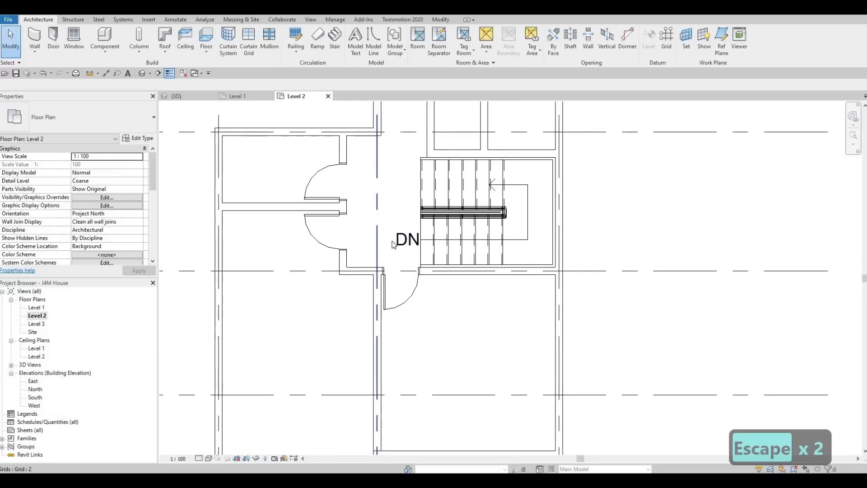
{"action": "scroll", "coordinate": [392, 244], "scroll_direction": "down", "scroll_amount": 4}
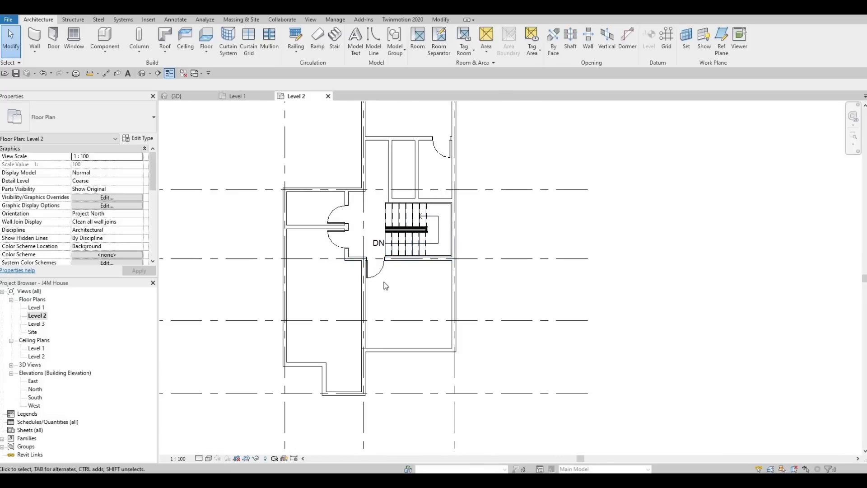
{"action": "middle_click_drag", "start_coordinate": [407, 170], "coordinate": [397, 226]}
{"action": "mouse_move", "coordinate": [398, 198]}
{"action": "middle_mouse_down"}
{"action": "mouse_move", "coordinate": [382, 243]}
{"action": "mouse_move", "coordinate": [408, 253]}
{"action": "middle_mouse_up"}
{"action": "scroll", "coordinate": [392, 215], "scroll_direction": "up", "scroll_amount": 2}
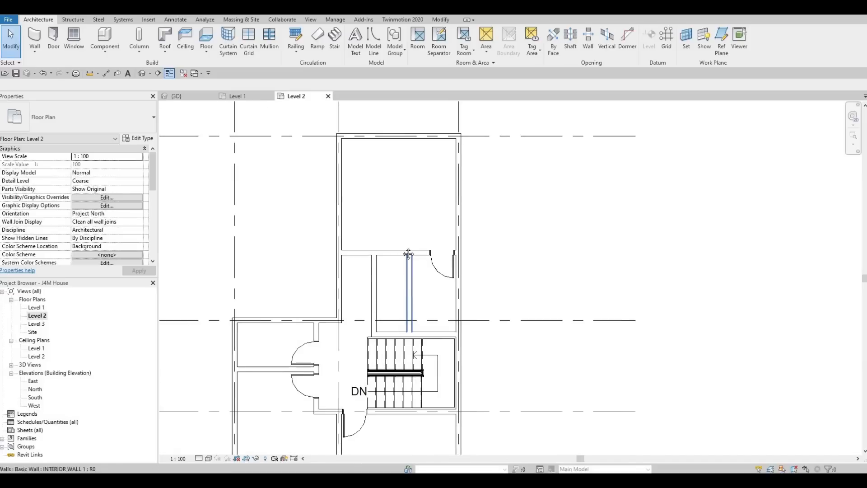
{"action": "scroll", "coordinate": [397, 296], "scroll_direction": "down", "scroll_amount": 1}
{"action": "middle_click_drag", "start_coordinate": [398, 296], "coordinate": [405, 236]}
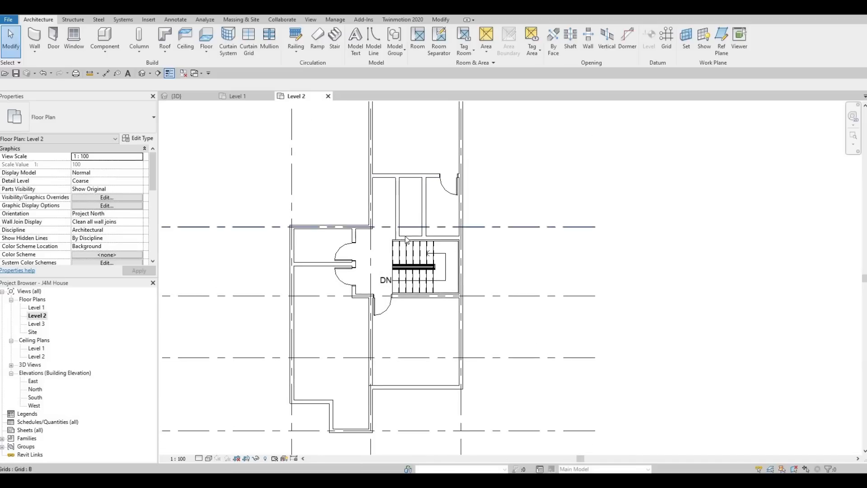
Load the M_Bed-Box family from the Beds folder of the Furniture library
{"action": "left_click", "coordinate": [148, 20]}
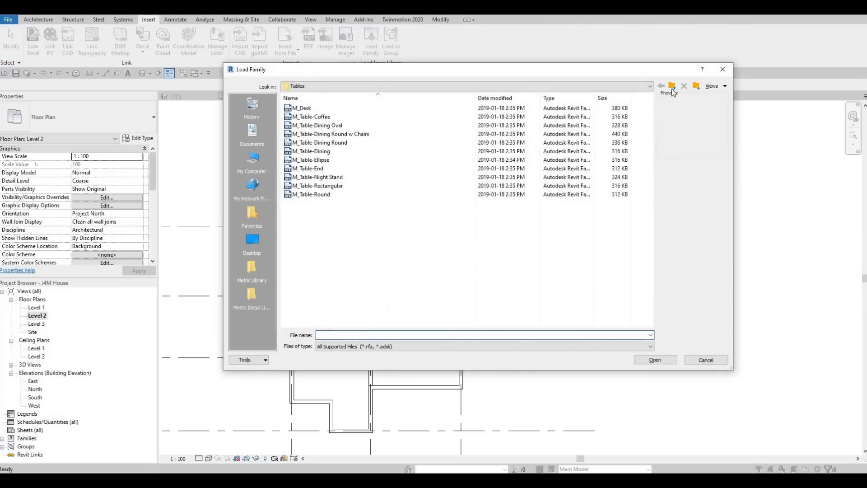
{"action": "left_click", "coordinate": [671, 87]}
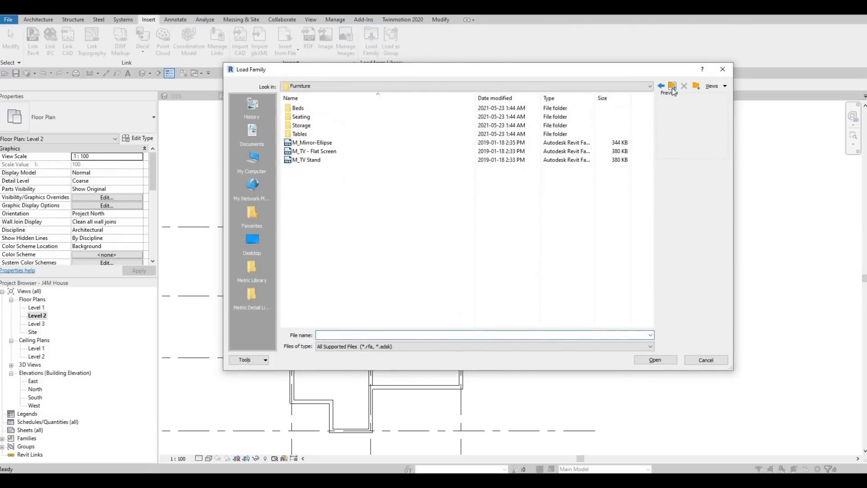
{"action": "left_click", "coordinate": [315, 109]}
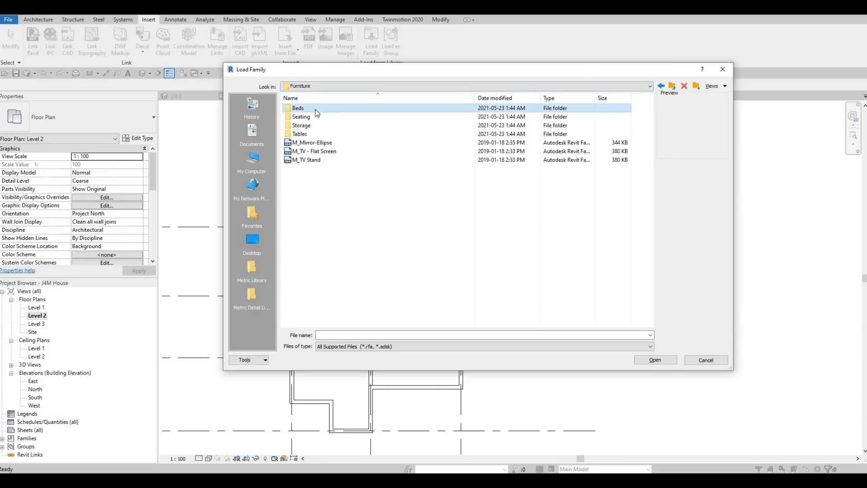
{"action": "double_click", "coordinate": [315, 109]}
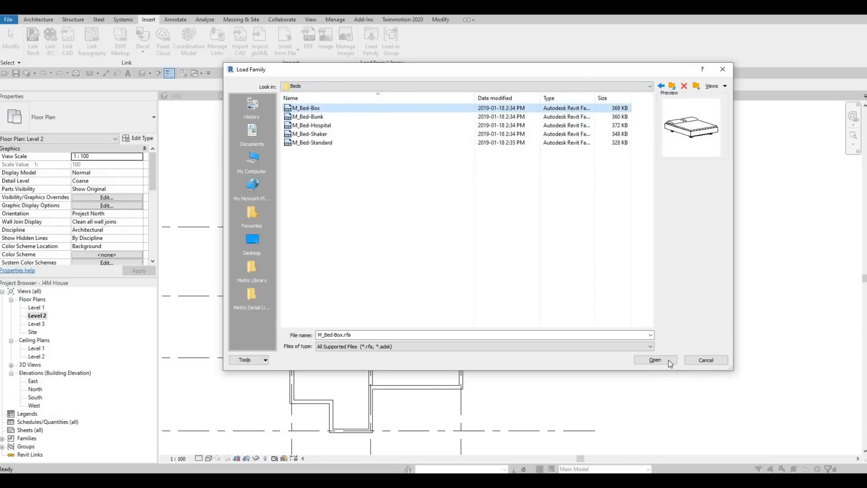
{"action": "key", "text": "Return"}
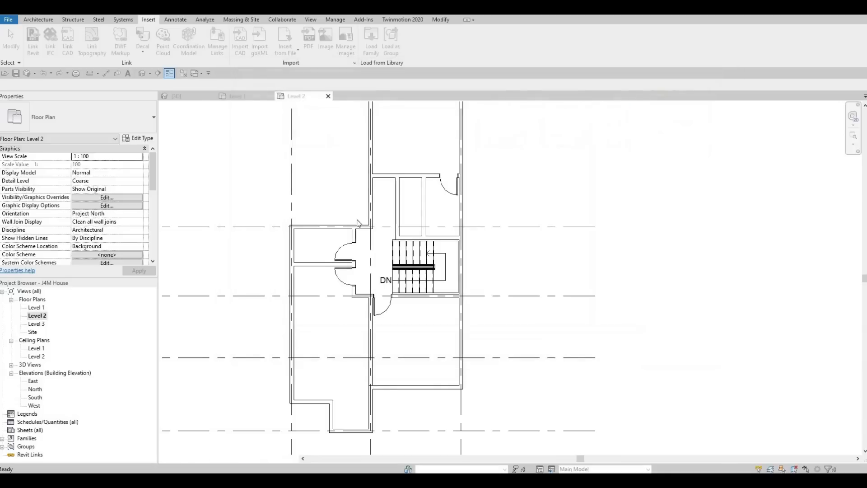
{"action": "key", "text": "Return"}
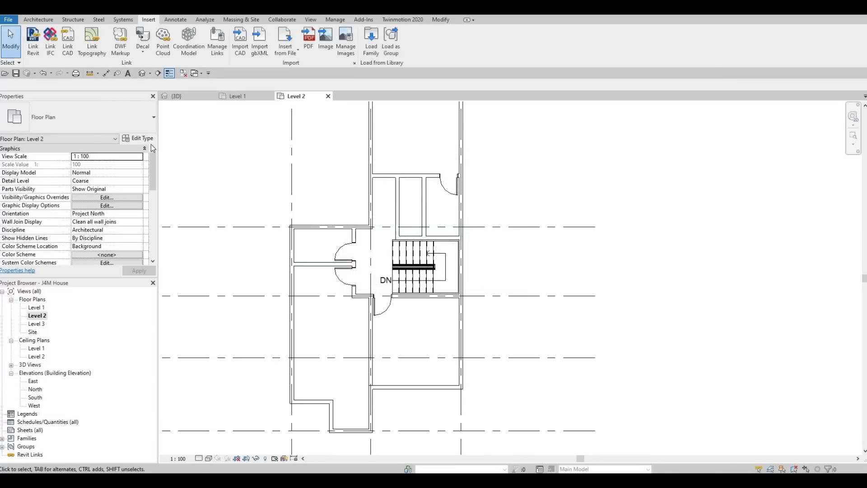
Place a 1525 x 2007mm Queen M_Bed-Box in the southeast room with its headboard against the east wall, about 1000 mm from the south wall
{"action": "key", "text": "c"}
{"action": "key", "text": "m"}
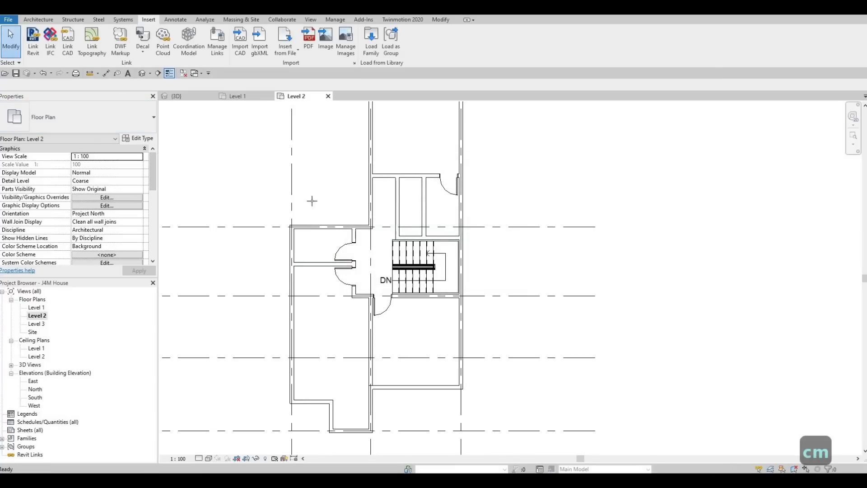
{"action": "left_click", "coordinate": [95, 115]}
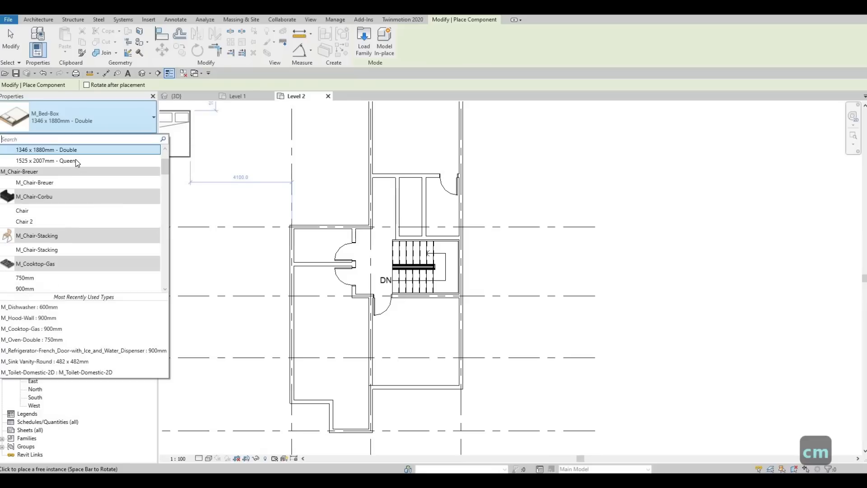
{"action": "left_click", "coordinate": [75, 159]}
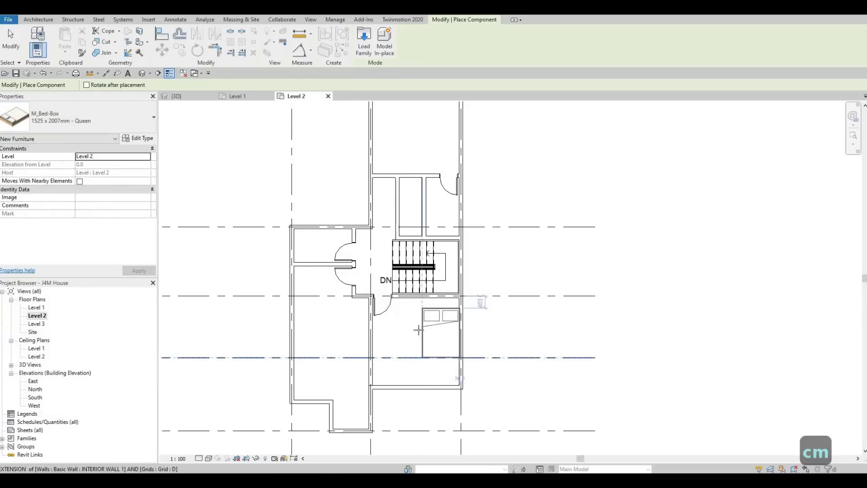
{"action": "key", "text": "space"}
{"action": "key", "text": "space"}
{"action": "key", "text": "space"}
{"action": "key", "text": "space"}
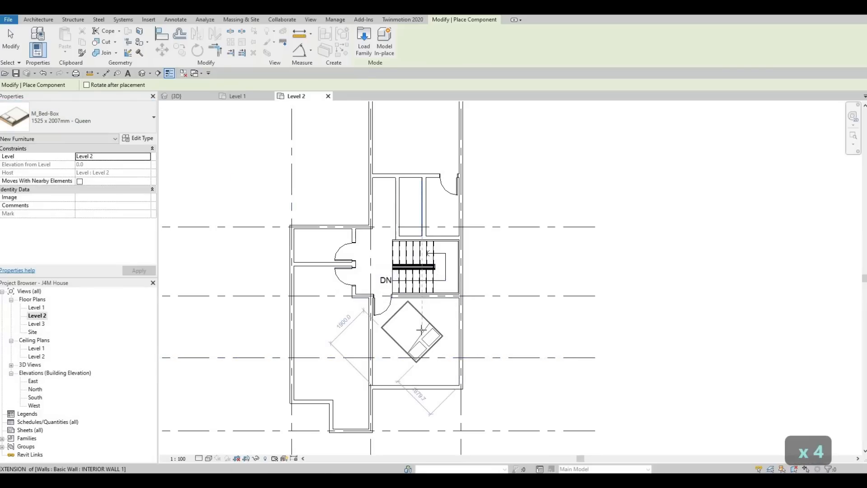
{"action": "key", "text": "space"}
{"action": "scroll", "coordinate": [437, 329], "scroll_direction": "up", "scroll_amount": 3}
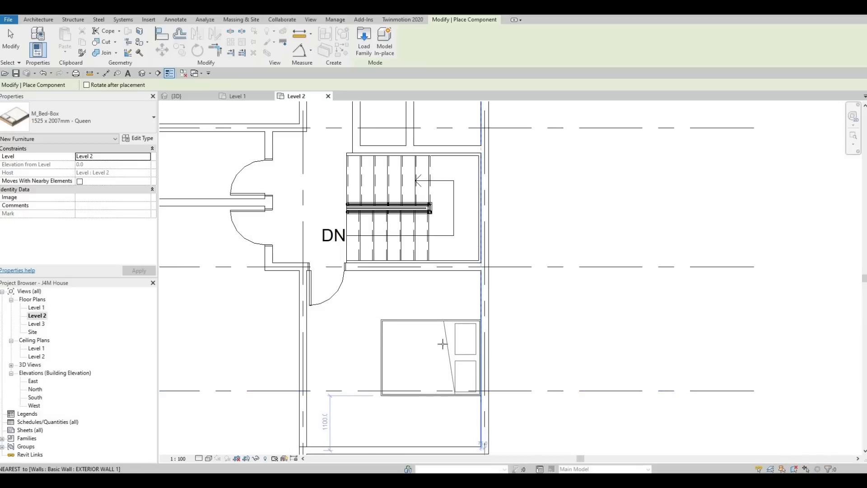
{"action": "left_click", "coordinate": [375, 296]}
Position a second 1525 x 2007mm Queen bed in the southwest room, rotated so its headboard faces the west exterior wall
{"action": "scroll", "coordinate": [447, 364], "scroll_direction": "down", "scroll_amount": 3}
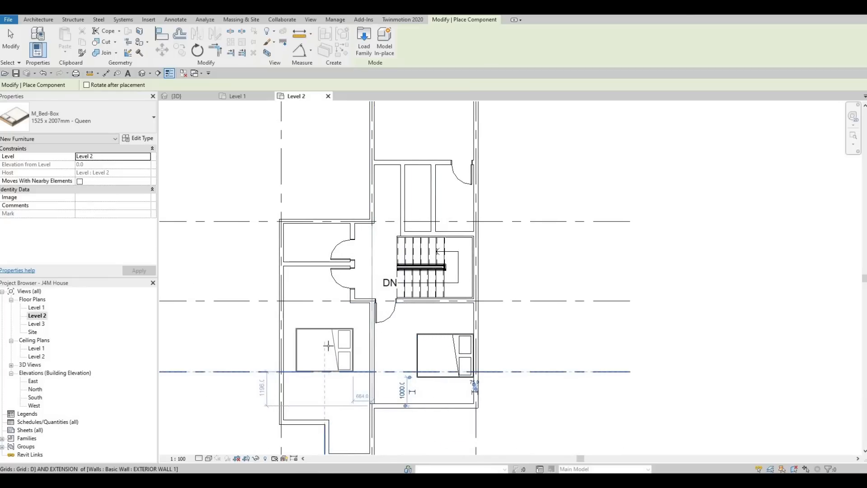
{"action": "key", "text": "space"}
{"action": "key", "text": "space"}
{"action": "key", "text": "space"}
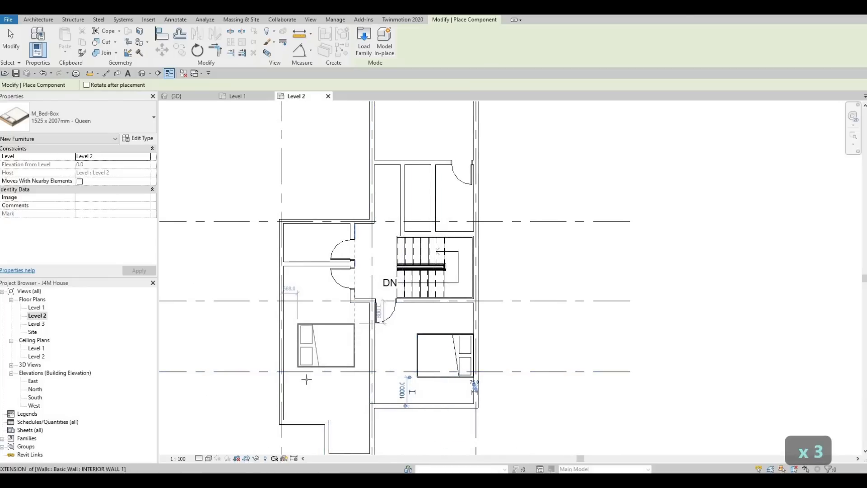
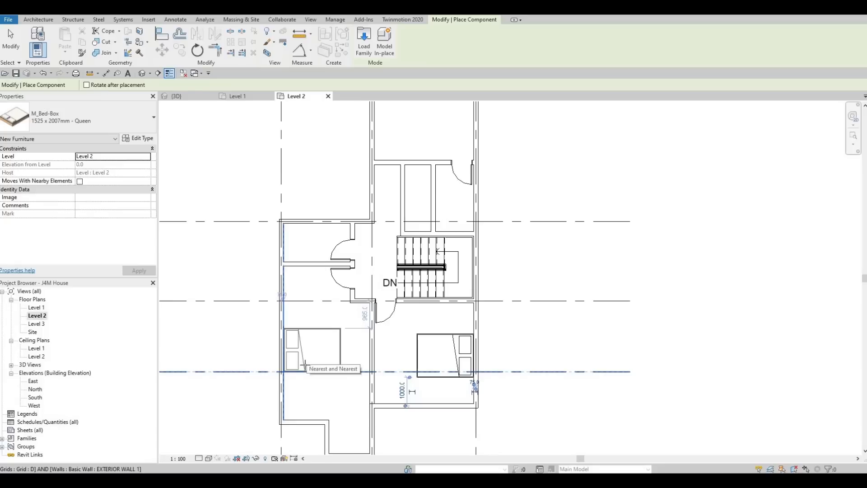
Place the queen bed in the southwest room and another in the north room, headboard against the east wall, about 1100 mm above the south wall
{"action": "left_click", "coordinate": [323, 350]}
{"action": "scroll", "coordinate": [318, 332], "scroll_direction": "down", "scroll_amount": 3}
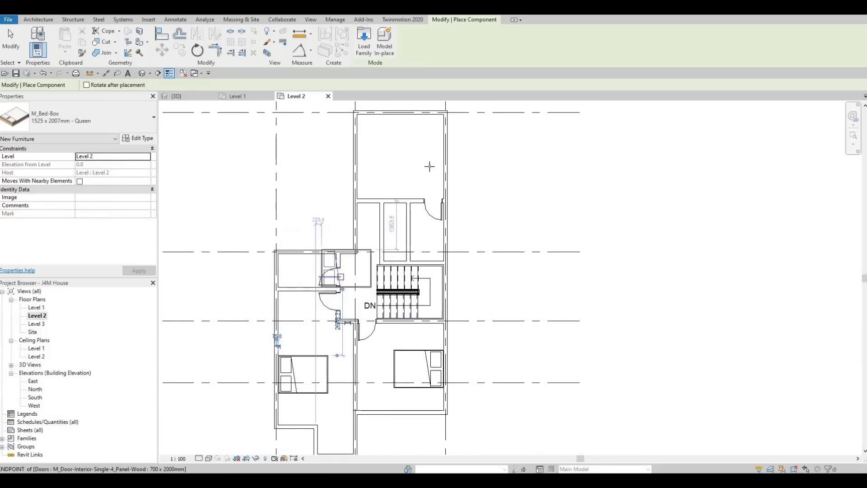
{"action": "key", "text": "space"}
{"action": "key", "text": "space"}
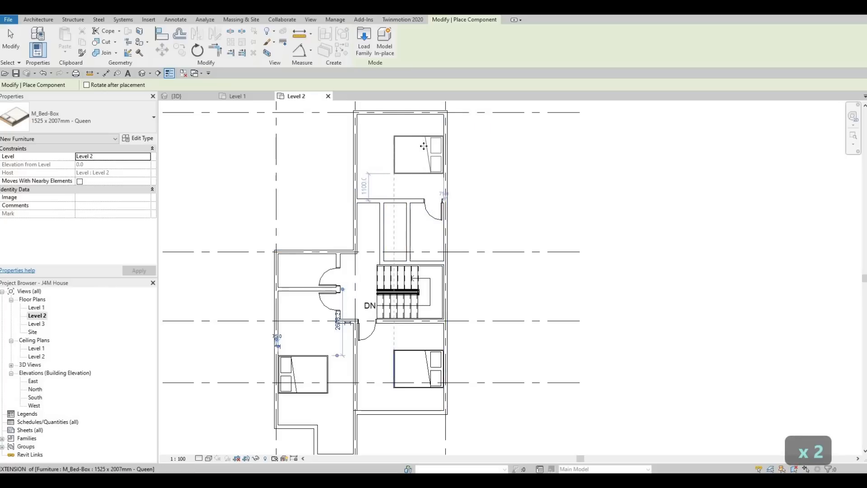
{"action": "left_click", "coordinate": [424, 146]}
{"action": "key", "text": "Escape"}
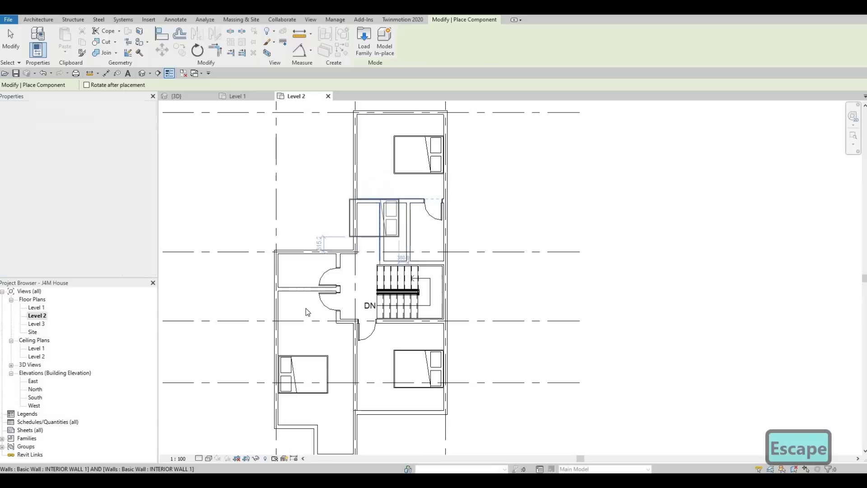
{"action": "key", "text": "Escape"}
{"action": "key", "text": "Escape"}
Extend the partition wall between the corridor and the southwest bedroom west to the exterior wall
{"action": "scroll", "coordinate": [312, 310], "scroll_direction": "up", "scroll_amount": 3}
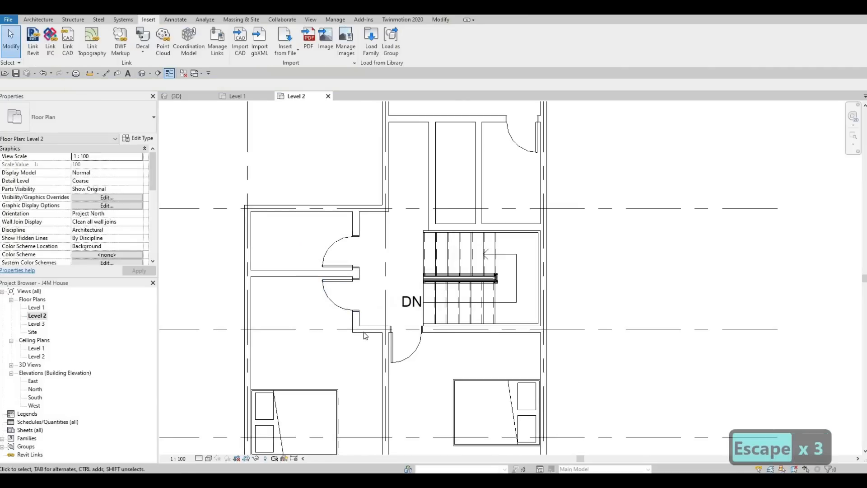
{"action": "left_click", "coordinate": [354, 333]}
{"action": "left_click_drag", "start_coordinate": [355, 330], "coordinate": [248, 333]}
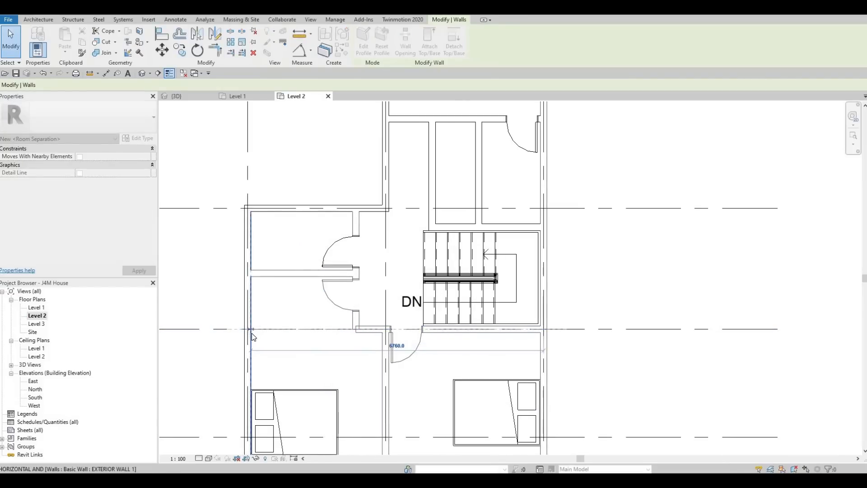
{"action": "left_click", "coordinate": [312, 327]}
{"action": "key", "text": "Escape"}
{"action": "key", "text": "Escape"}
{"action": "key", "text": "Escape"}
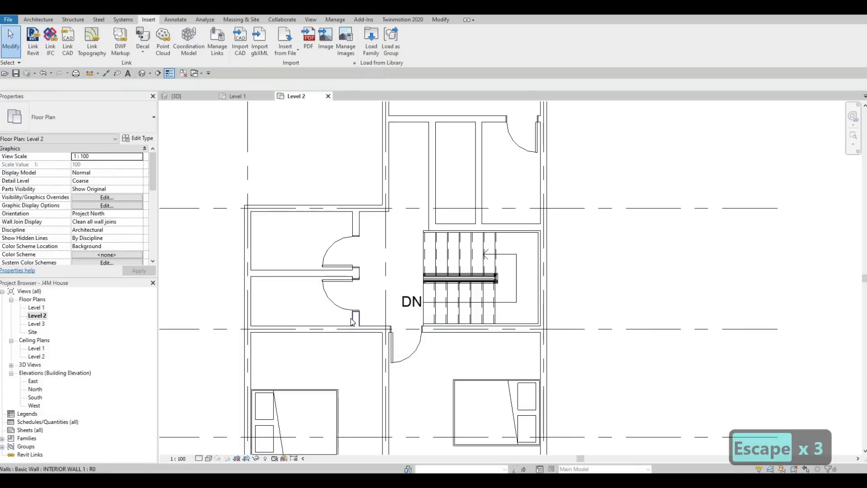
Shift the short partition wall holding the southern of the two west-room doors westward, to about 2180 mm from the west grid
{"action": "left_click", "coordinate": [353, 321]}
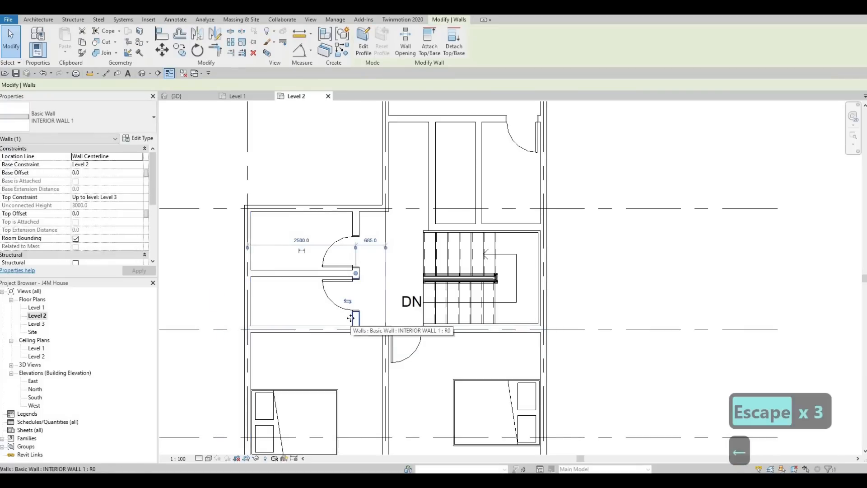
{"action": "key", "text": "Left"}
{"action": "key", "text": "Left"}
{"action": "key", "text": "Left"}
{"action": "key", "text": "Left"}
{"action": "key", "text": "Left"}
{"action": "key", "text": "Left"}
{"action": "key", "text": "Left"}
{"action": "key", "text": "Left"}
{"action": "key", "text": "Left"}
{"action": "key", "text": "Left"}
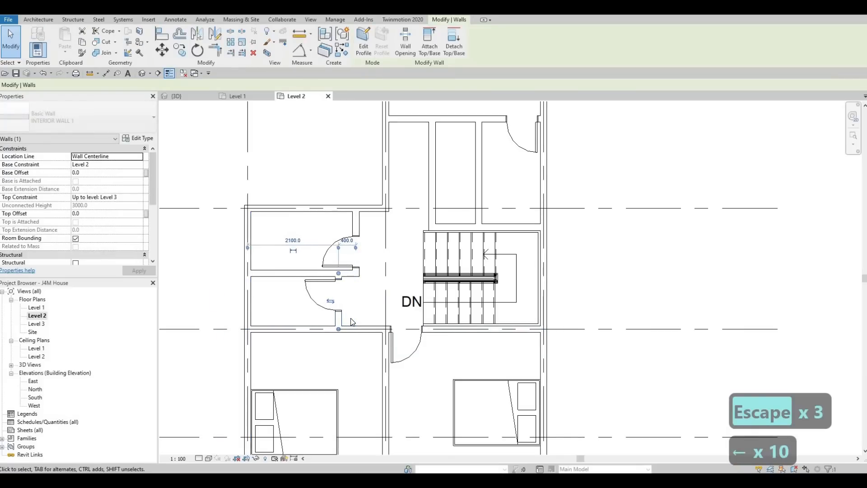
{"action": "key", "text": "Right"}
{"action": "key", "text": "Right"}
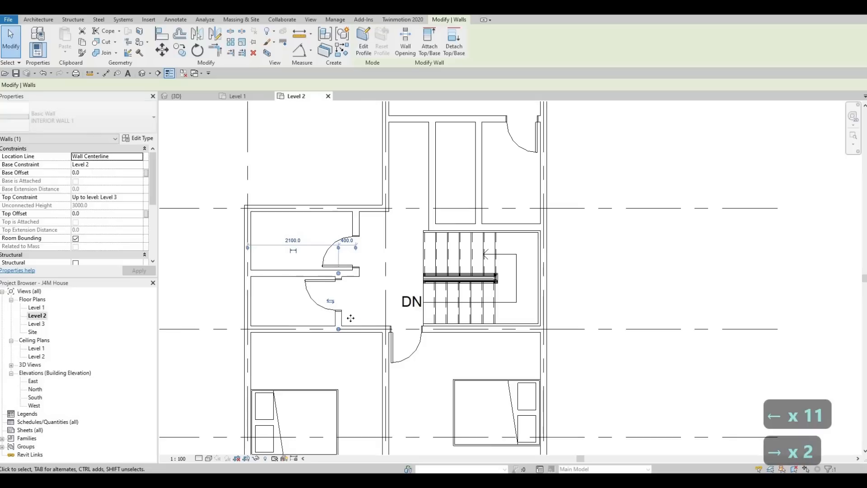
{"action": "key", "text": "Right"}
{"action": "key", "text": "Right"}
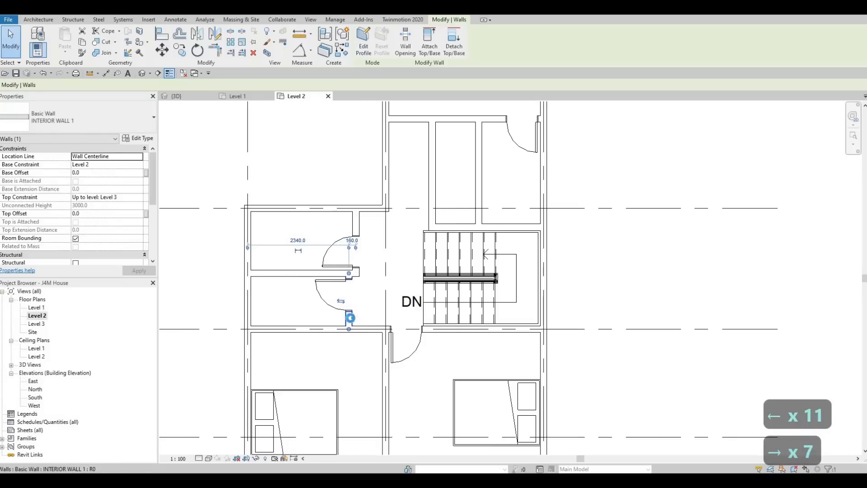
{"action": "key", "text": "Left"}
{"action": "key", "text": "Left"}
{"action": "key", "text": "Left"}
{"action": "key", "text": "Left"}
{"action": "key", "text": "Escape"}
{"action": "key", "text": "Escape"}
{"action": "key", "text": "Escape"}
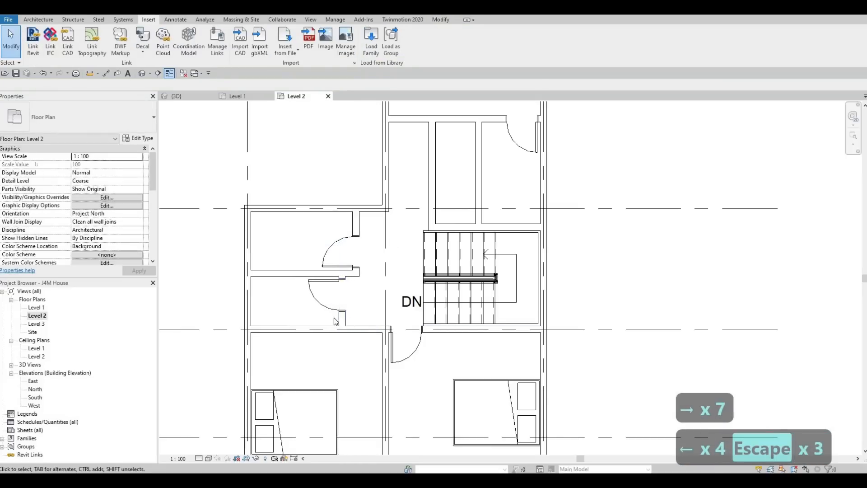
Add a 700 x 2000mm interior door to the southwest bedroom's north wall, mirroring the adjacent southeast bedroom door
{"action": "scroll", "coordinate": [330, 310], "scroll_direction": "up", "scroll_amount": 1}
{"action": "middle_click_drag", "start_coordinate": [305, 293], "coordinate": [331, 294]}
{"action": "scroll", "coordinate": [349, 299], "scroll_direction": "down", "scroll_amount": 1}
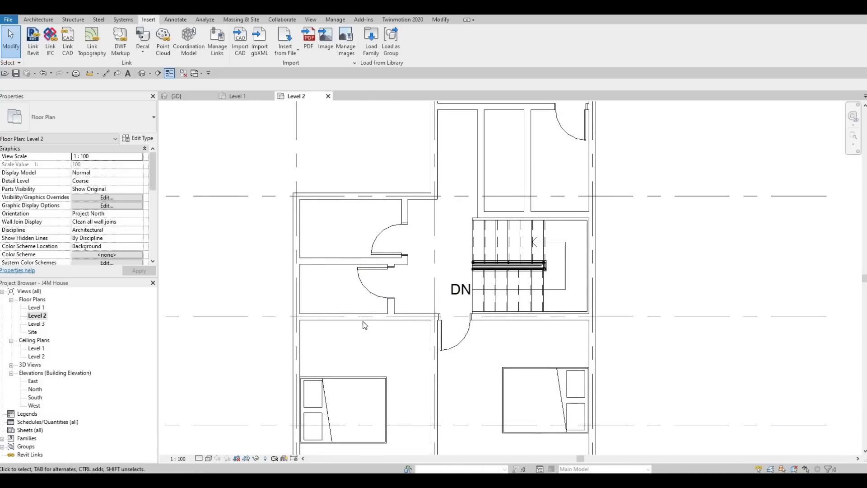
{"action": "middle_click_drag", "start_coordinate": [379, 318], "coordinate": [392, 273]}
{"action": "scroll", "coordinate": [377, 286], "scroll_direction": "down", "scroll_amount": 1}
{"action": "scroll", "coordinate": [406, 289], "scroll_direction": "up", "scroll_amount": 1}
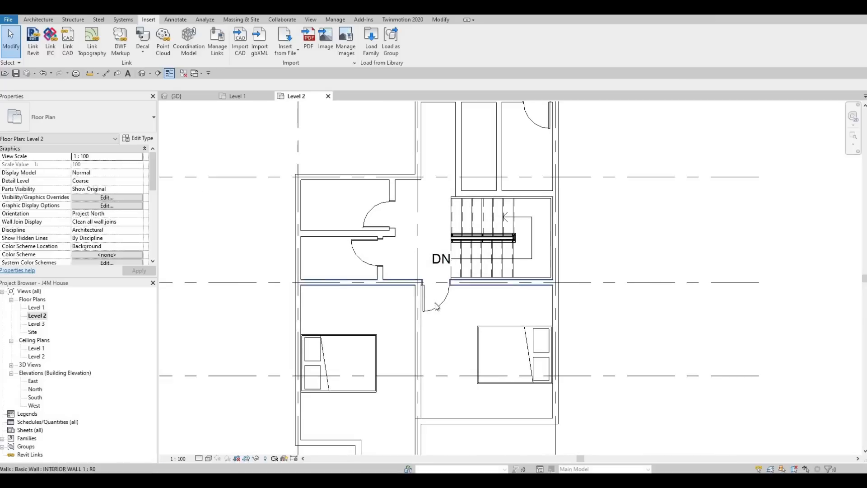
{"action": "key", "text": "Escape"}
{"action": "key", "text": "Escape"}
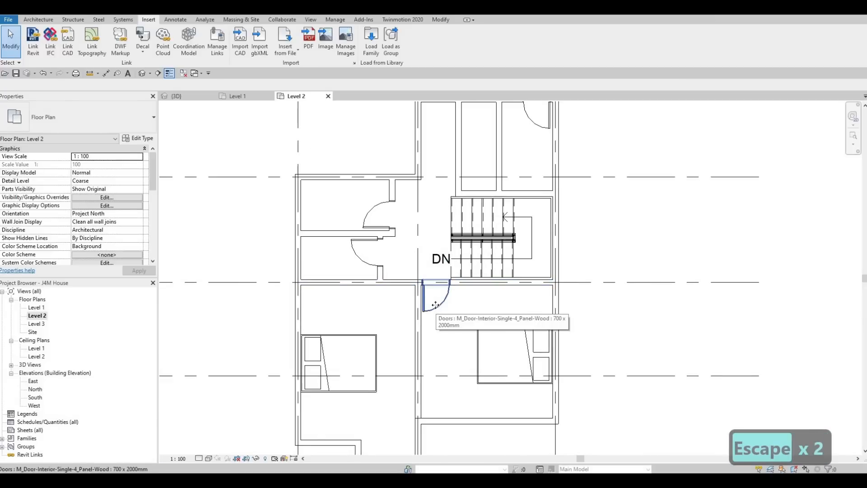
{"action": "left_click", "coordinate": [434, 309]}
{"action": "key", "text": "c"}
{"action": "key", "text": "s"}
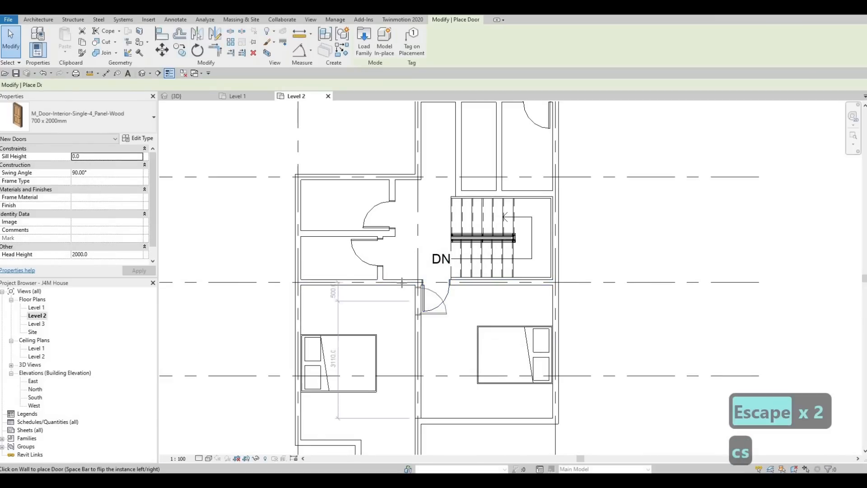
{"action": "key", "text": "space"}
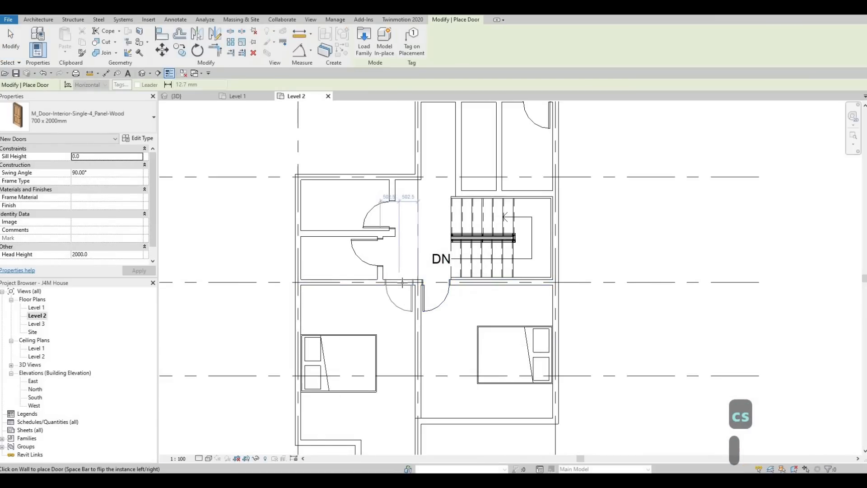
{"action": "left_click", "coordinate": [402, 283]}
{"action": "key", "text": "Escape"}
{"action": "key", "text": "Escape"}
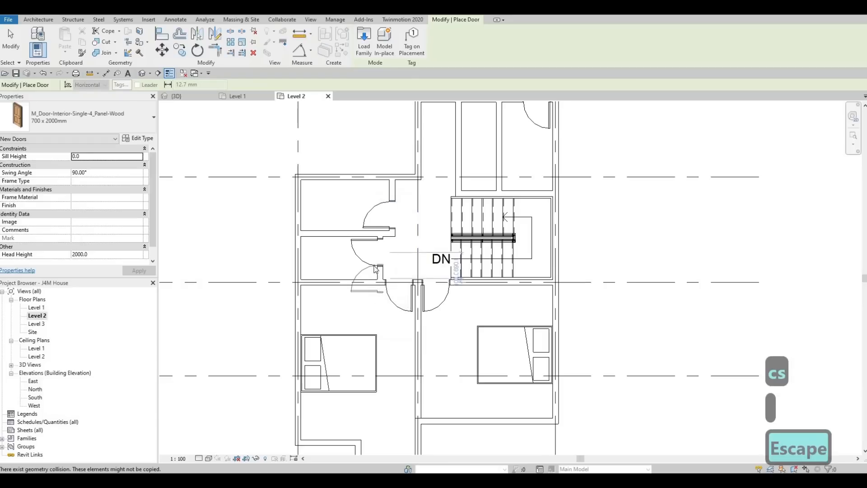
Examine the layout of the two south bedrooms, their beds and their entrance doors
{"action": "middle_click_drag", "start_coordinate": [384, 266], "coordinate": [379, 234]}
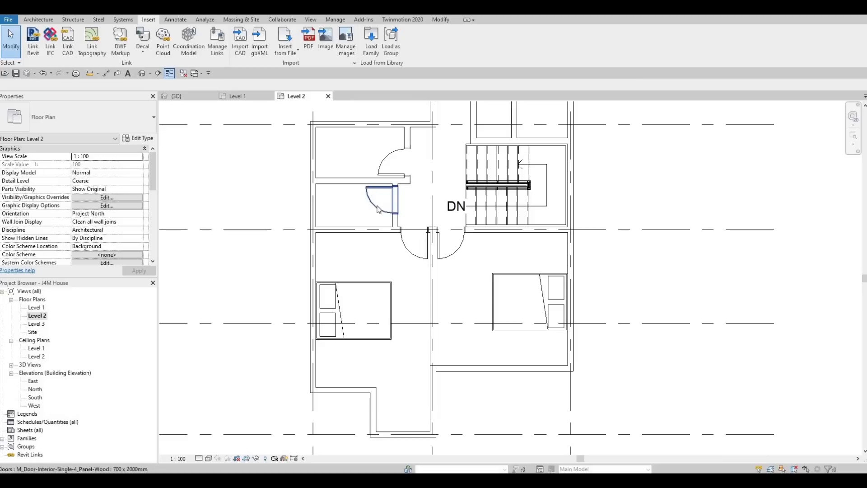
{"action": "scroll", "coordinate": [383, 232], "scroll_direction": "down", "scroll_amount": 2}
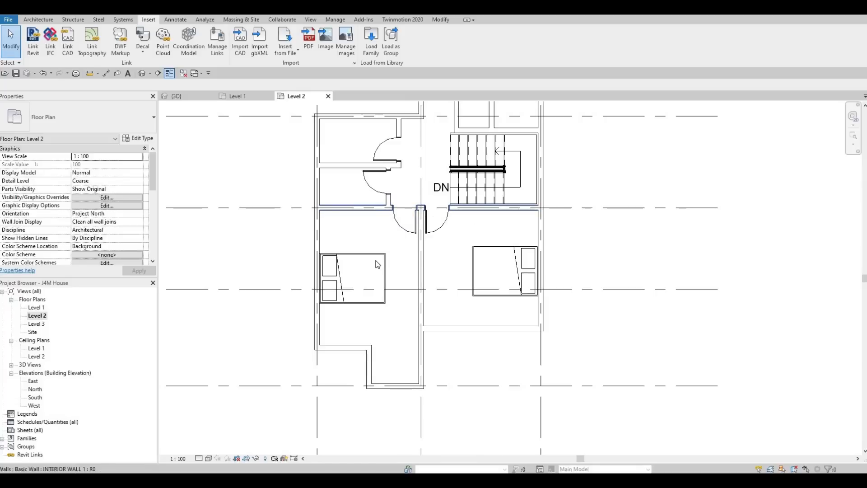
{"action": "middle_click_drag", "start_coordinate": [363, 316], "coordinate": [377, 226]}
{"action": "key", "text": "Escape"}
{"action": "scroll", "coordinate": [368, 276], "scroll_direction": "down", "scroll_amount": 1}
{"action": "middle_click_drag", "start_coordinate": [376, 269], "coordinate": [390, 246]}
{"action": "scroll", "coordinate": [389, 271], "scroll_direction": "down", "scroll_amount": 1}
{"action": "scroll", "coordinate": [391, 247], "scroll_direction": "up", "scroll_amount": 1}
{"action": "key", "text": "Escape"}
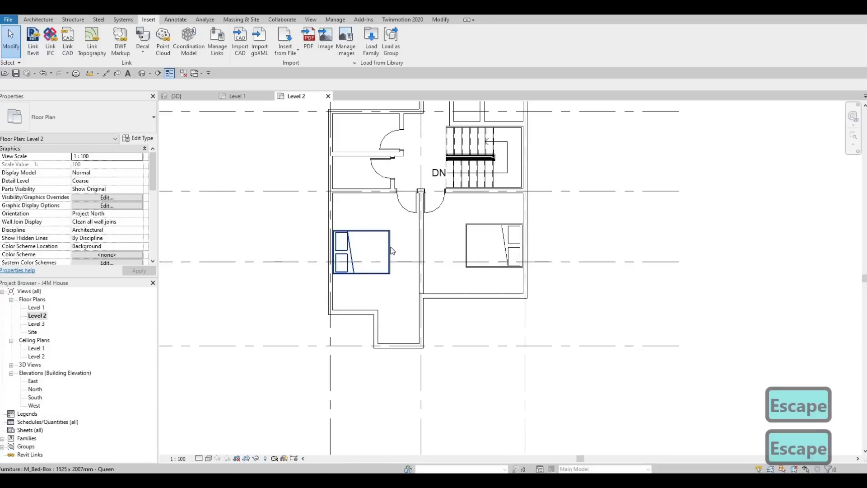
Nudge the queen bed in the southwest bedroom slightly south along the west exterior wall
{"action": "left_click", "coordinate": [392, 251]}
{"action": "key", "text": "Down"}
{"action": "key", "text": "Down"}
{"action": "key", "text": "Down"}
{"action": "key", "text": "Down"}
{"action": "key", "text": "Down"}
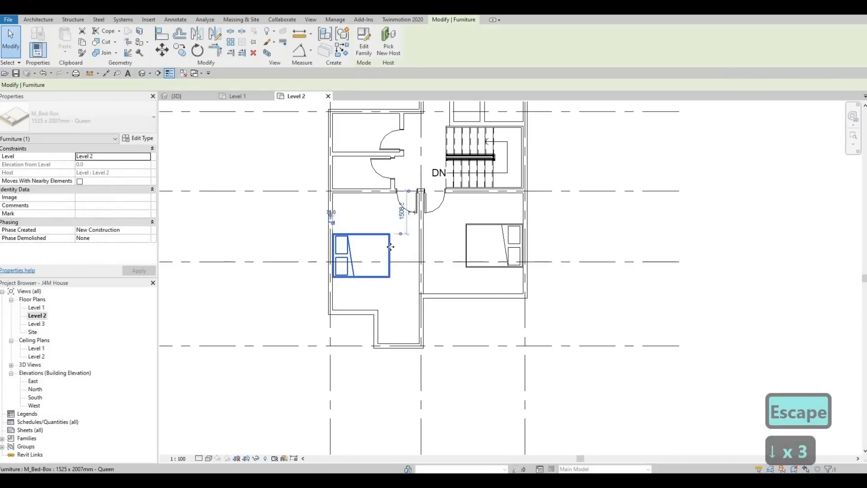
{"action": "key", "text": "Escape"}
{"action": "key", "text": "Escape"}
{"action": "key", "text": "Escape"}
Draw a 700 mm INTERIOR WALL 1 segment south into the southwest bedroom, in line with the short partition wall above it
{"action": "scroll", "coordinate": [393, 193], "scroll_direction": "up", "scroll_amount": 2}
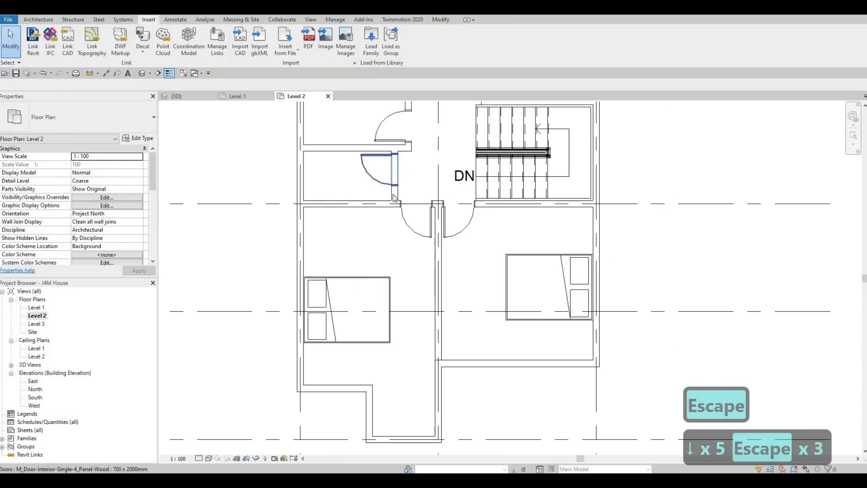
{"action": "left_click", "coordinate": [394, 197]}
{"action": "key", "text": "c"}
{"action": "key", "text": "s"}
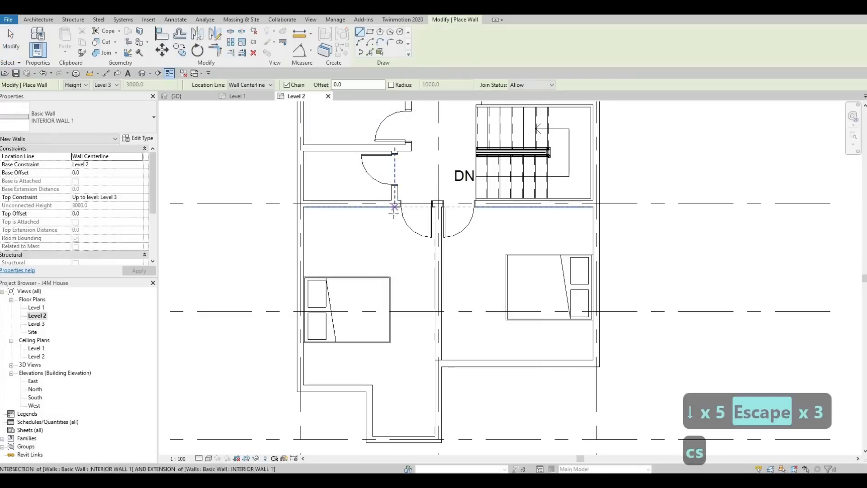
{"action": "left_click", "coordinate": [394, 206]}
{"action": "left_click", "coordinate": [395, 234]}
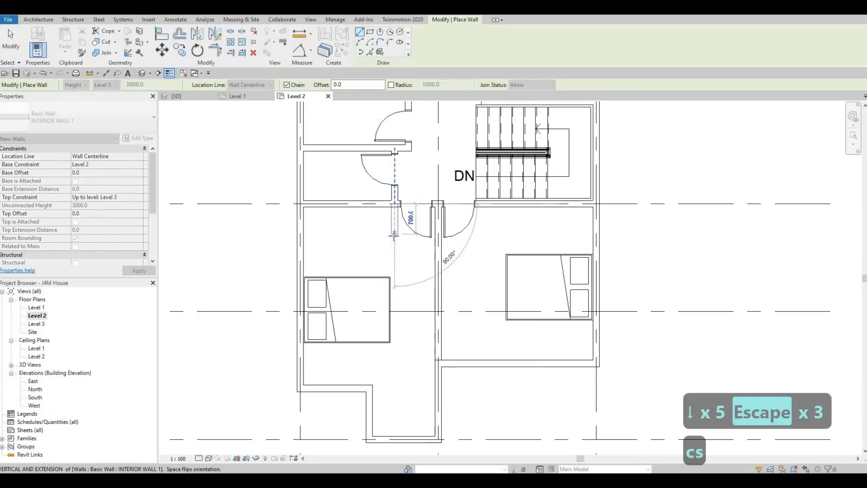
{"action": "left_click", "coordinate": [300, 231]}
{"action": "key", "text": "Escape"}
{"action": "key", "text": "Escape"}
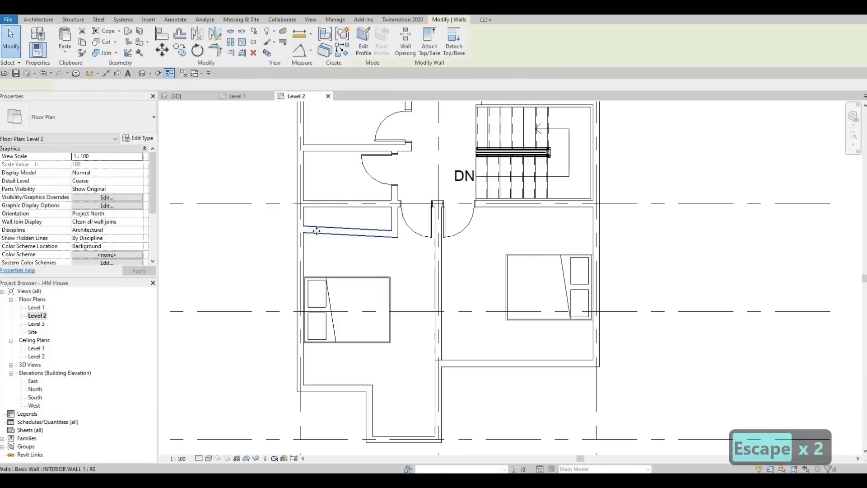
{"action": "key", "text": "Delete"}
Draw a horizontal INTERIOR WALL 1 from the short wall's south end to the west exterior wall, enclosing the southwest bedroom closet
{"action": "left_click", "coordinate": [394, 224]}
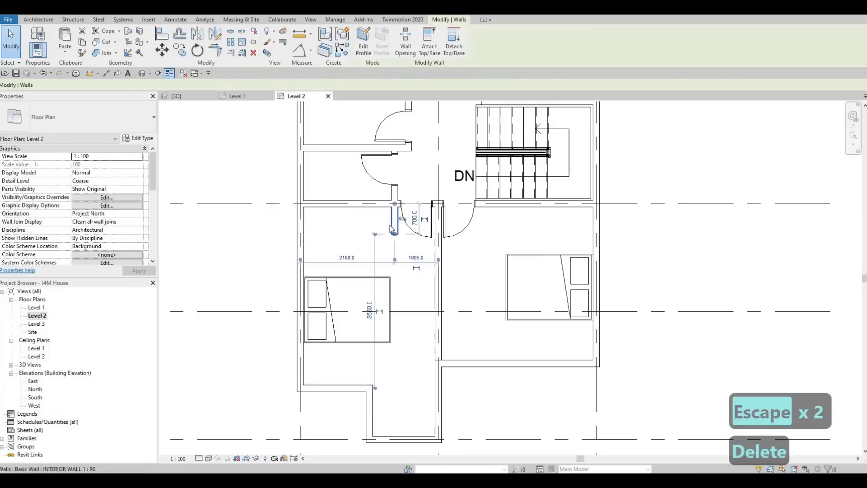
{"action": "key", "text": "c"}
{"action": "key", "text": "s"}
{"action": "left_click", "coordinate": [393, 233]}
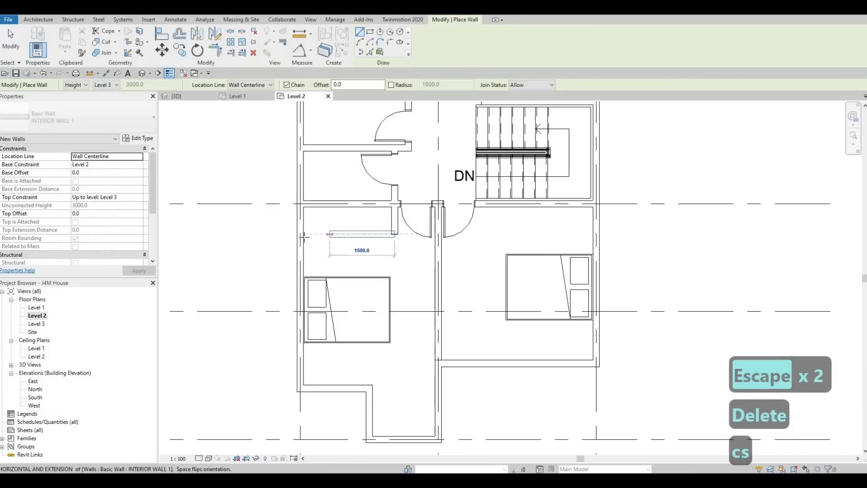
{"action": "left_click", "coordinate": [301, 234]}
{"action": "key", "text": "Escape"}
{"action": "key", "text": "Escape"}
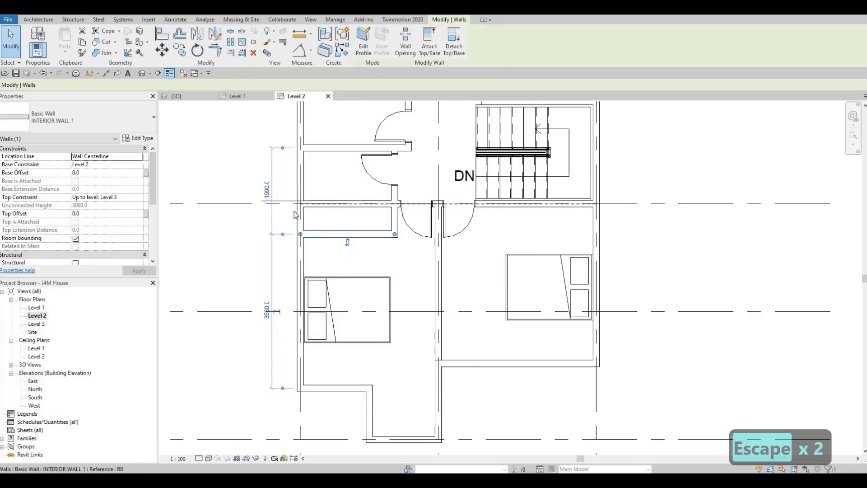
Measure the distance between the new southwest closet wall and the partition wall north of it
{"action": "left_click_drag", "start_coordinate": [283, 147], "coordinate": [283, 205]}
{"action": "key", "text": "Escape"}
{"action": "key", "text": "Escape"}
{"action": "key", "text": "Escape"}
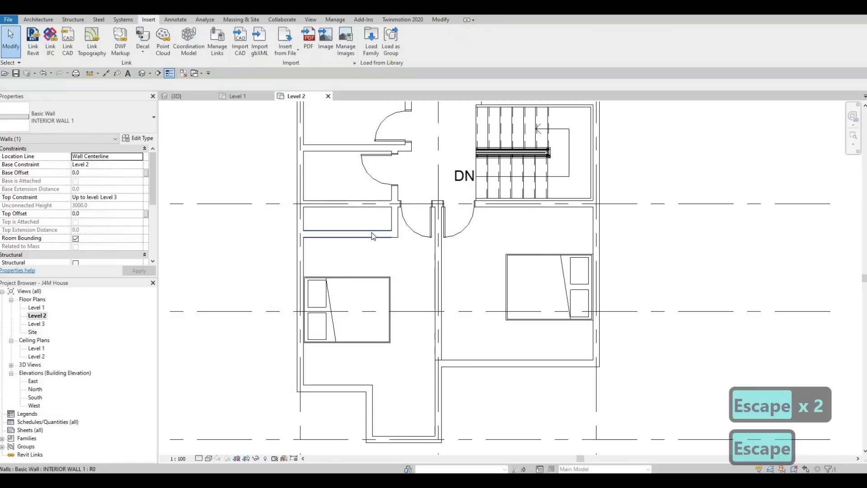
Enclose a closet along the southeast bedroom's north wall with INTERIOR WALL 1, level with the southwest closet and reaching the east exterior wall
{"action": "left_click", "coordinate": [375, 234]}
{"action": "key", "text": "c"}
{"action": "key", "text": "s"}
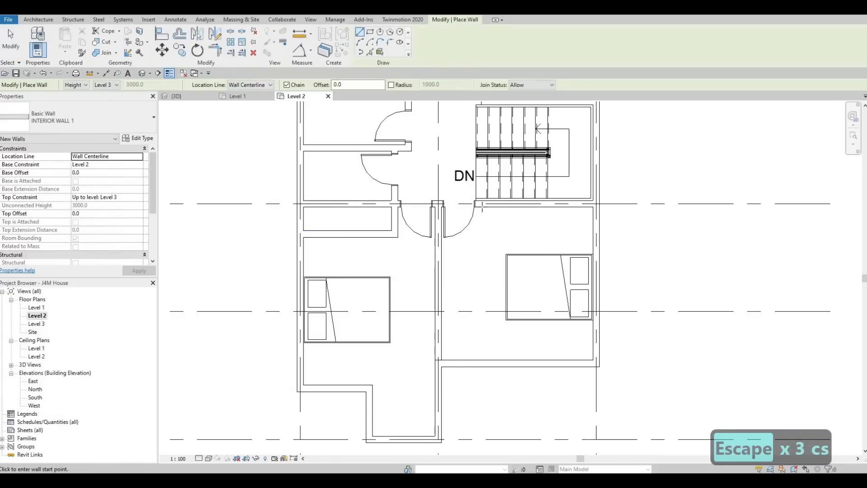
{"action": "left_click", "coordinate": [483, 205]}
{"action": "left_click", "coordinate": [484, 234]}
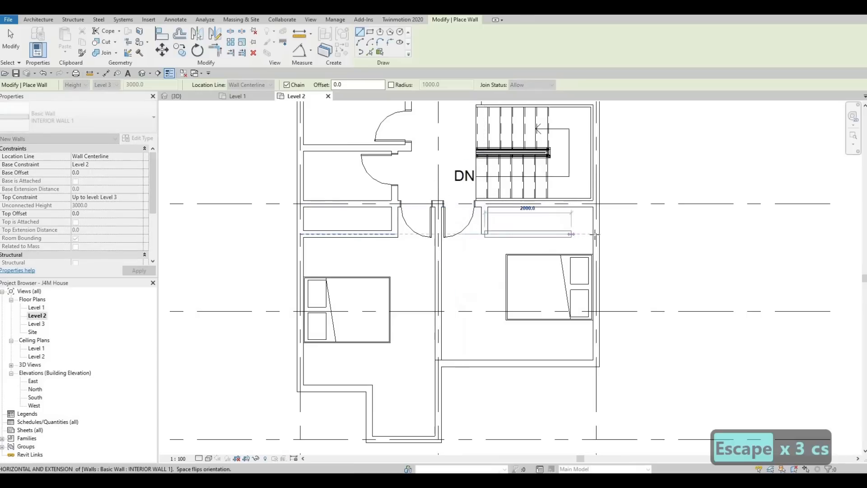
{"action": "left_click", "coordinate": [589, 234]}
{"action": "key", "text": "Escape"}
{"action": "key", "text": "Escape"}
Examine the north bedroom, the small rooms south of it and the corridor beside the staircase
{"action": "middle_click_drag", "start_coordinate": [430, 312], "coordinate": [340, 387]}
{"action": "scroll", "coordinate": [340, 387], "scroll_direction": "down", "scroll_amount": 1}
{"action": "middle_click_drag", "start_coordinate": [436, 218], "coordinate": [442, 284]}
{"action": "scroll", "coordinate": [443, 284], "scroll_direction": "down", "scroll_amount": 1}
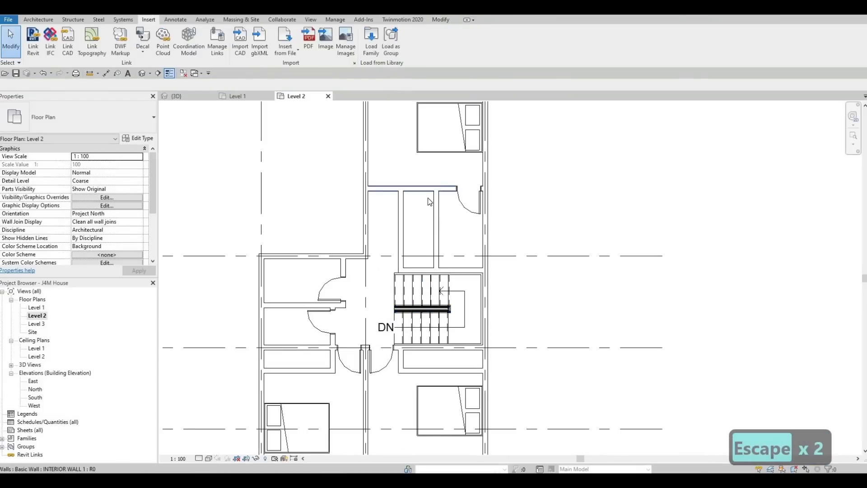
{"action": "middle_click_drag", "start_coordinate": [416, 200], "coordinate": [426, 210]}
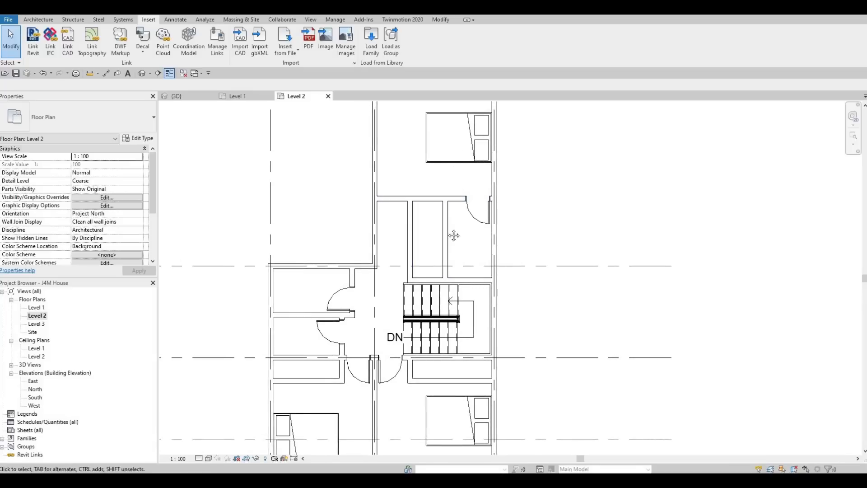
{"action": "scroll", "coordinate": [451, 195], "scroll_direction": "down", "scroll_amount": 1}
{"action": "middle_click_drag", "start_coordinate": [458, 107], "coordinate": [461, 150]}
{"action": "middle_click_drag", "start_coordinate": [417, 243], "coordinate": [436, 173]}
{"action": "mouse_move", "coordinate": [447, 243]}
{"action": "middle_mouse_down"}
{"action": "mouse_move", "coordinate": [449, 206]}
{"action": "mouse_move", "coordinate": [457, 228]}
{"action": "middle_mouse_up"}
{"action": "middle_click_drag", "start_coordinate": [458, 181], "coordinate": [504, 195]}
Place a matching 700 x 2000mm single interior door into the narrow room along the north bedroom's south wall
{"action": "scroll", "coordinate": [493, 190], "scroll_direction": "up", "scroll_amount": 1}
{"action": "left_click", "coordinate": [503, 196]}
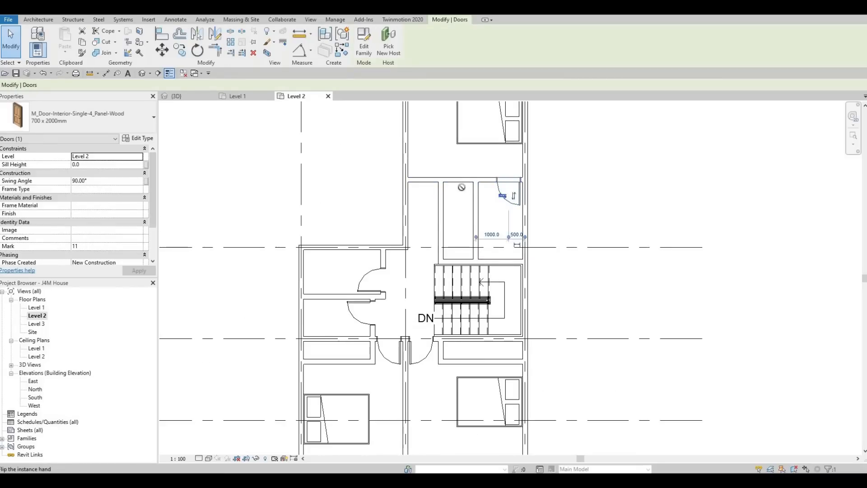
{"action": "key", "text": "c"}
{"action": "key", "text": "s"}
{"action": "scroll", "coordinate": [458, 182], "scroll_direction": "up", "scroll_amount": 1}
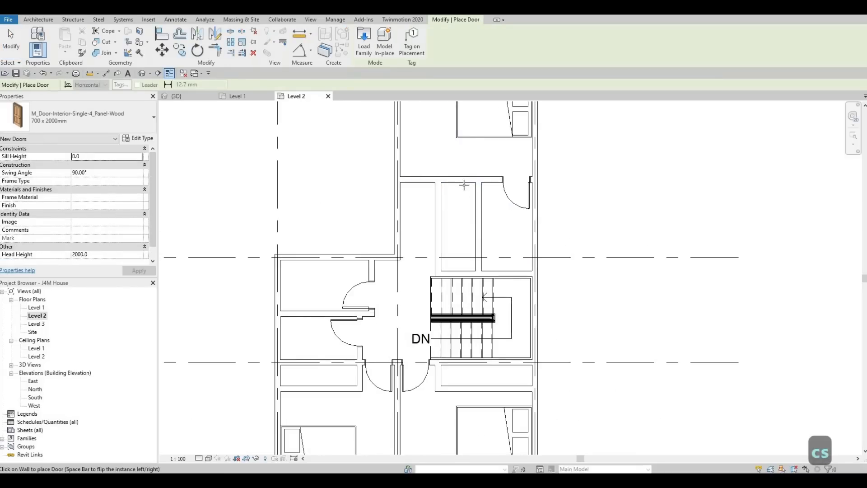
{"action": "key", "text": "space"}
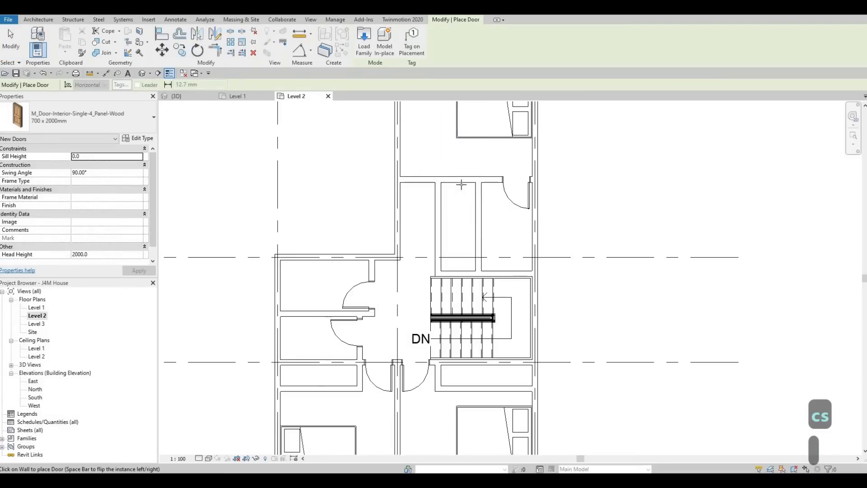
{"action": "key", "text": "Escape"}
{"action": "key", "text": "Escape"}
{"action": "key", "text": "Escape"}
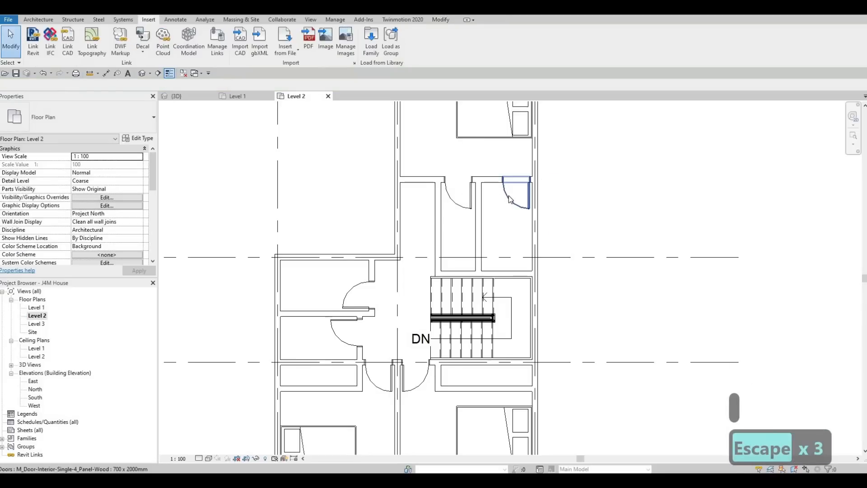
Flip the swing side of the north bedroom's eastern door and move it west to 500 mm from the partition
{"action": "left_click", "coordinate": [508, 198]}
{"action": "left_click", "coordinate": [511, 197]}
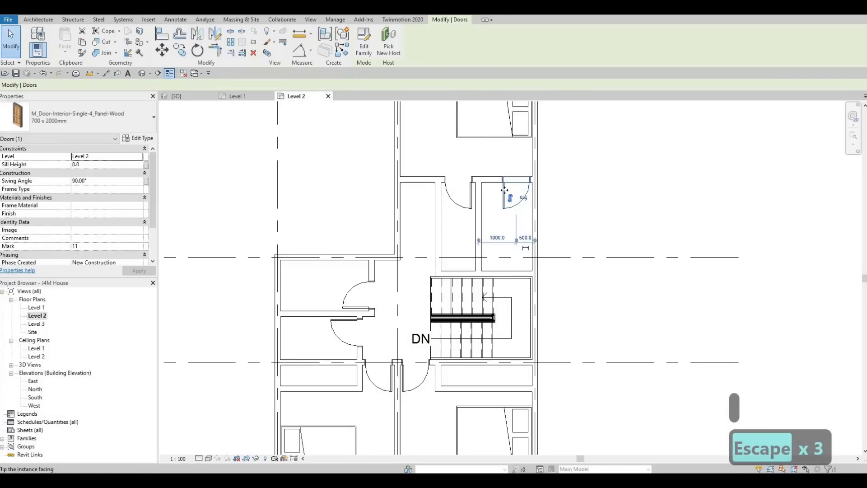
{"action": "mouse_move", "coordinate": [504, 190]}
{"action": "left_mouse_down"}
{"action": "mouse_move", "coordinate": [484, 189]}
{"action": "mouse_move", "coordinate": [491, 200]}
{"action": "left_mouse_up"}
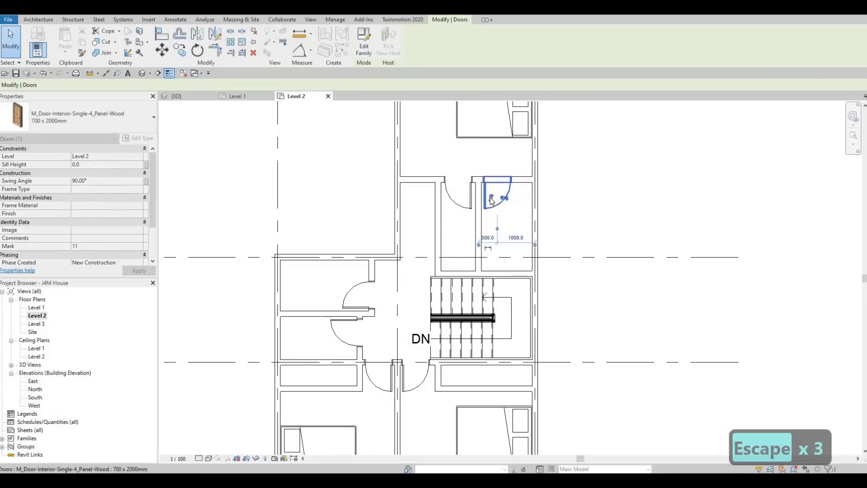
{"action": "key", "text": "Escape"}
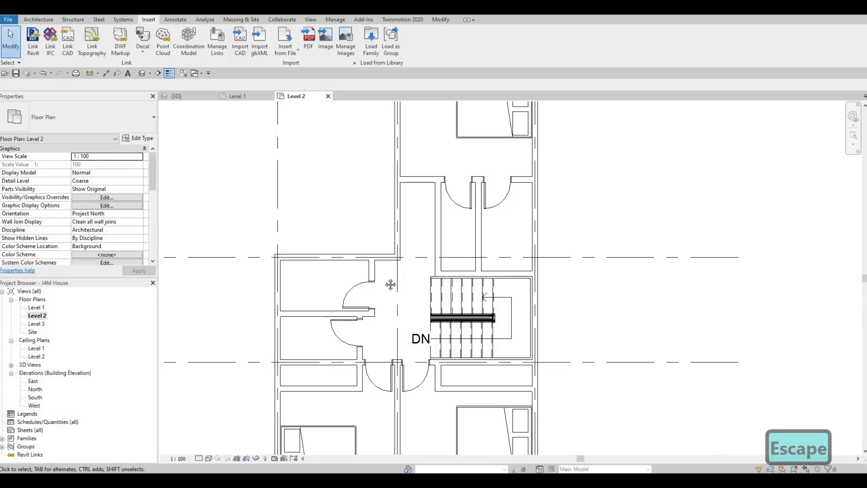
Examine the corridor, the two south bedrooms and the overall Level 2 layout
{"action": "middle_click_drag", "start_coordinate": [381, 302], "coordinate": [423, 262]}
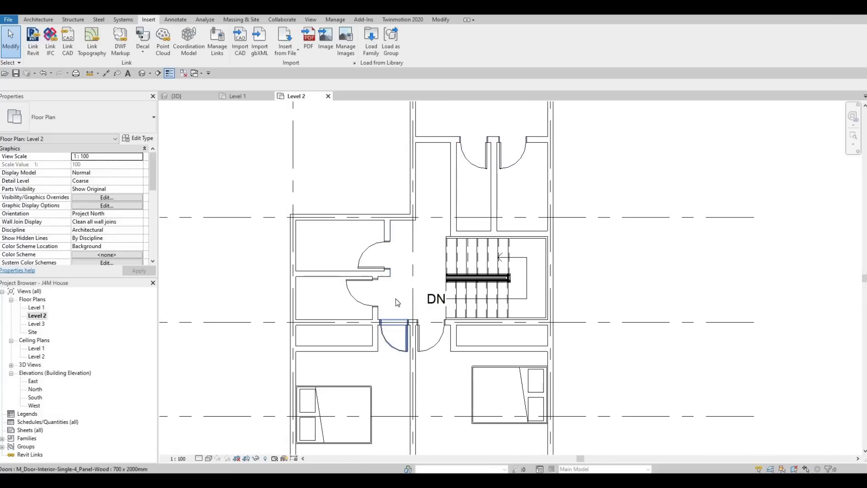
{"action": "middle_click_drag", "start_coordinate": [389, 339], "coordinate": [396, 298]}
{"action": "scroll", "coordinate": [399, 302], "scroll_direction": "down", "scroll_amount": 1}
{"action": "middle_click_drag", "start_coordinate": [411, 328], "coordinate": [428, 298]}
{"action": "scroll", "coordinate": [411, 307], "scroll_direction": "down", "scroll_amount": 1}
{"action": "key", "text": "Escape"}
{"action": "scroll", "coordinate": [412, 311], "scroll_direction": "down", "scroll_amount": 1}
{"action": "scroll", "coordinate": [416, 304], "scroll_direction": "down", "scroll_amount": 1}
{"action": "scroll", "coordinate": [426, 297], "scroll_direction": "down", "scroll_amount": 1}
{"action": "middle_click_drag", "start_coordinate": [216, 176], "coordinate": [218, 181]}
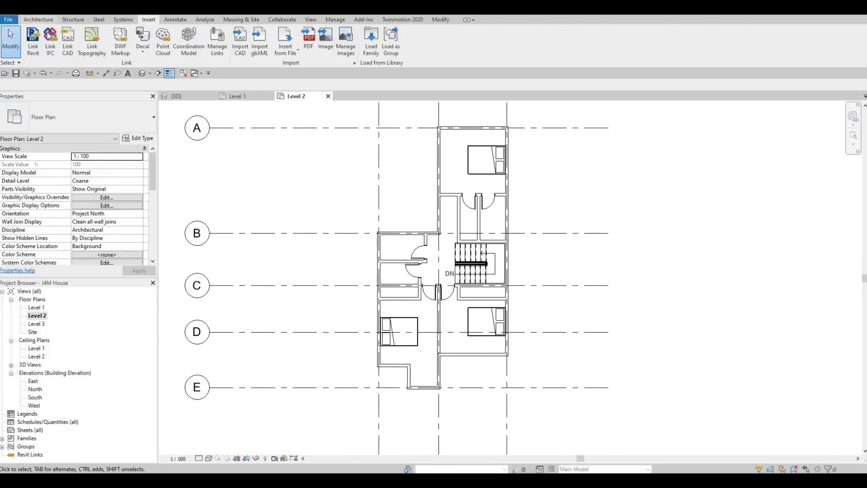
Place a 1200 x 2000mm M_Door-Interior-Double-Sliding-2_Panel-Wood door centred in the southwest bedroom closet's front wall
{"action": "left_click", "coordinate": [38, 19]}
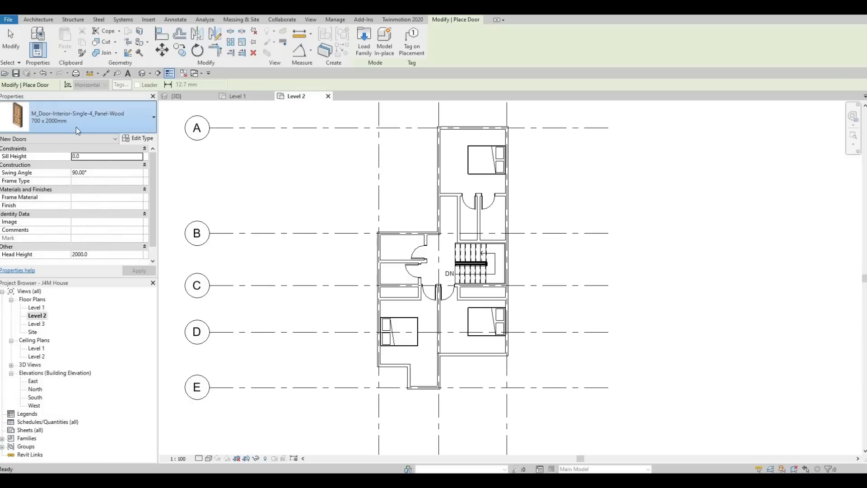
{"action": "left_click", "coordinate": [76, 124]}
{"action": "scroll", "coordinate": [74, 188], "scroll_direction": "down", "scroll_amount": 10}
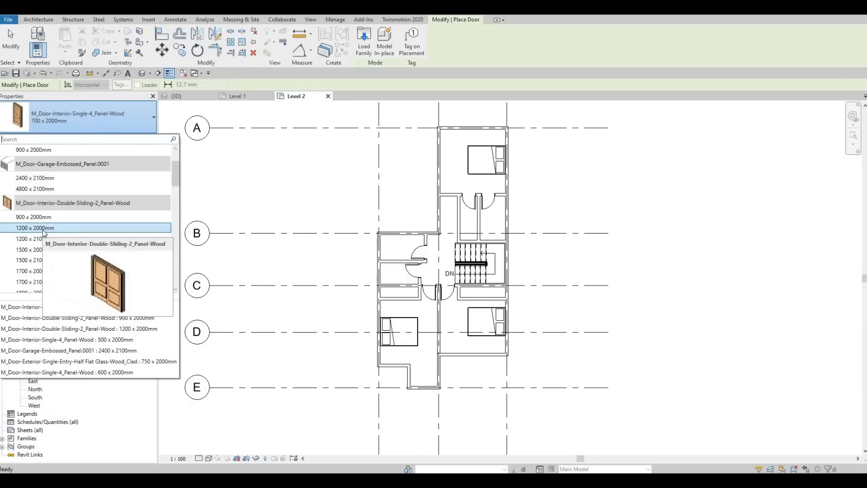
{"action": "left_click", "coordinate": [45, 228]}
{"action": "scroll", "coordinate": [420, 271], "scroll_direction": "up", "scroll_amount": 3}
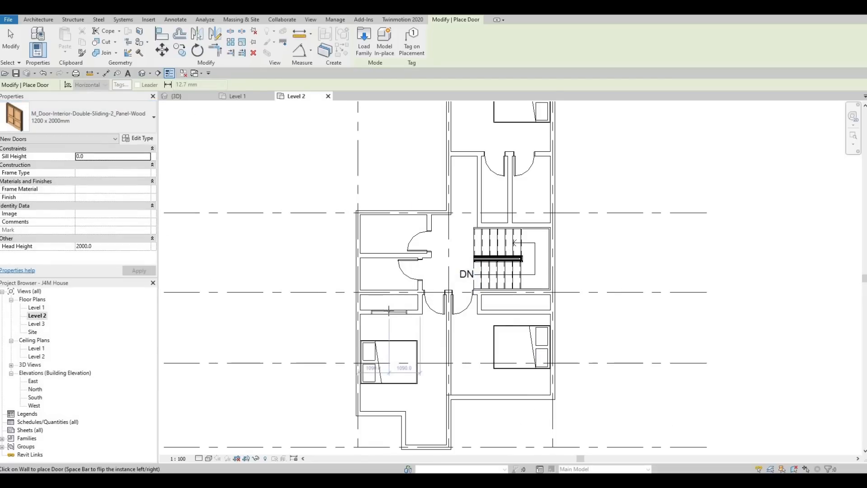
{"action": "left_click", "coordinate": [389, 302]}
{"action": "key", "text": "Escape"}
{"action": "key", "text": "Escape"}
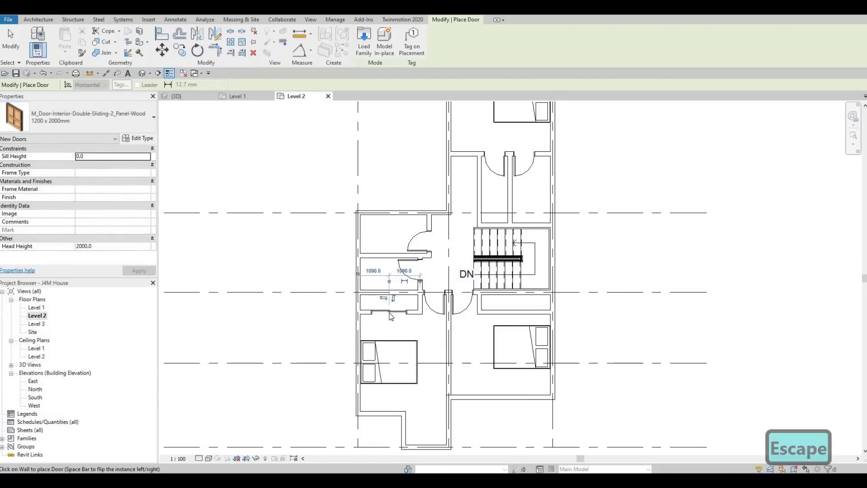
Change the southwest closet's sliding door to the 1700 x 2000mm type
{"action": "left_click", "coordinate": [388, 311]}
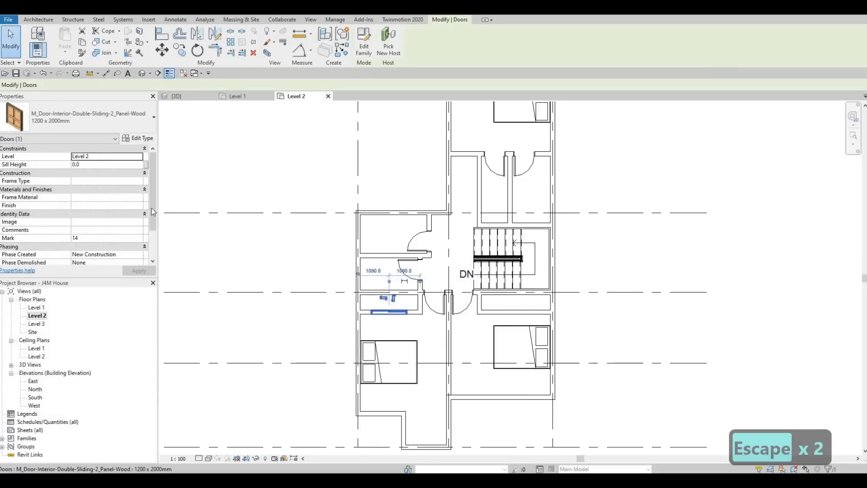
{"action": "left_click", "coordinate": [96, 123]}
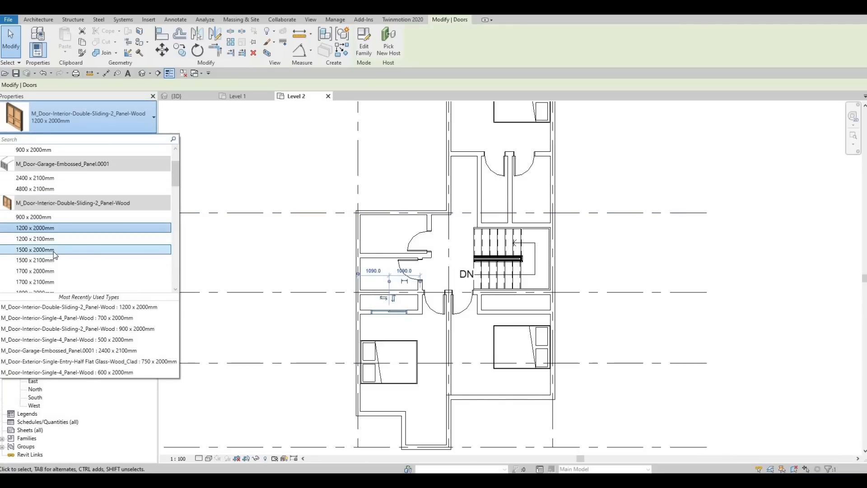
{"action": "left_click", "coordinate": [387, 312]}
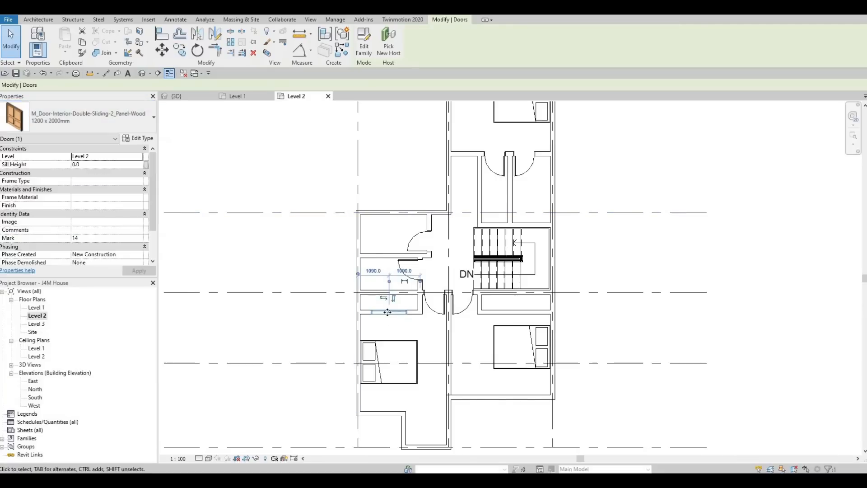
{"action": "left_click", "coordinate": [79, 120]}
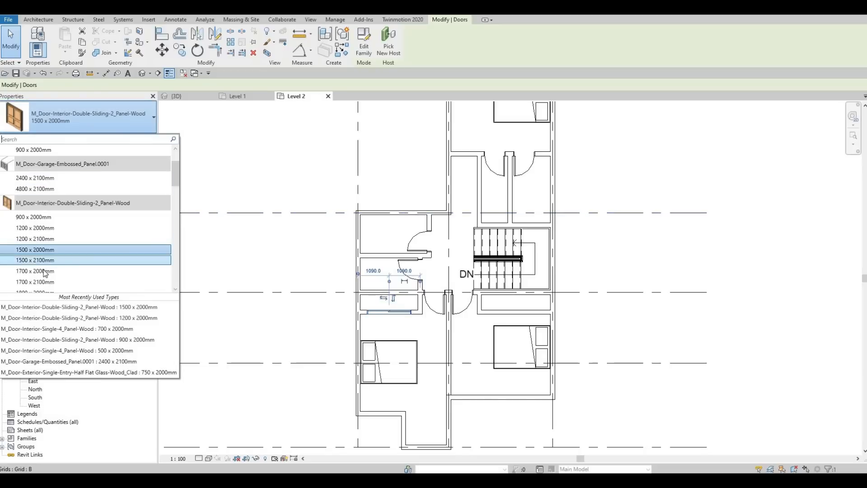
{"action": "mouse_move", "coordinate": [44, 273]}
{"action": "key", "text": "Escape"}
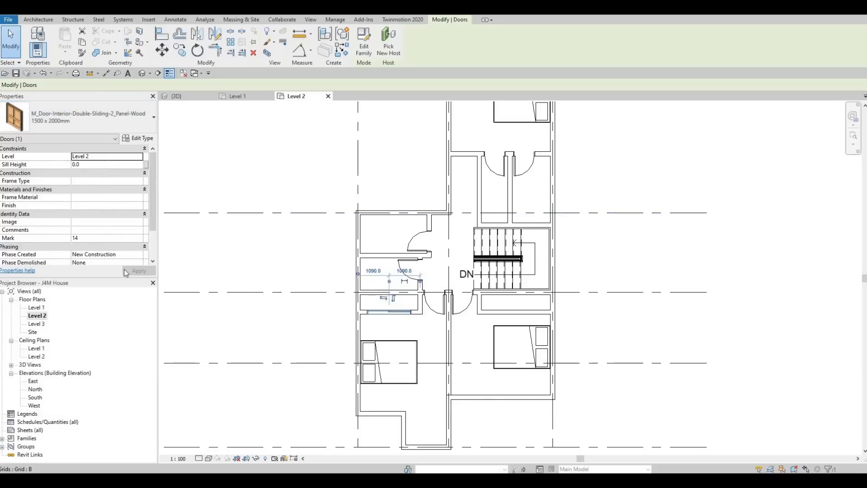
{"action": "key", "text": "Escape"}
{"action": "key", "text": "Escape"}
Nudge the southwest closet's sliding door slightly east, to 1150 mm from the west exterior wall
{"action": "scroll", "coordinate": [353, 301], "scroll_direction": "up", "scroll_amount": 1}
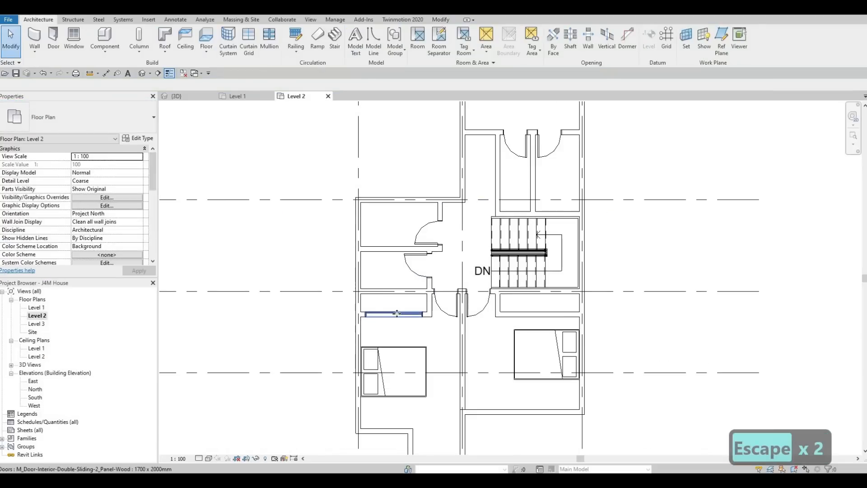
{"action": "left_click", "coordinate": [396, 313]}
{"action": "key", "text": "Right"}
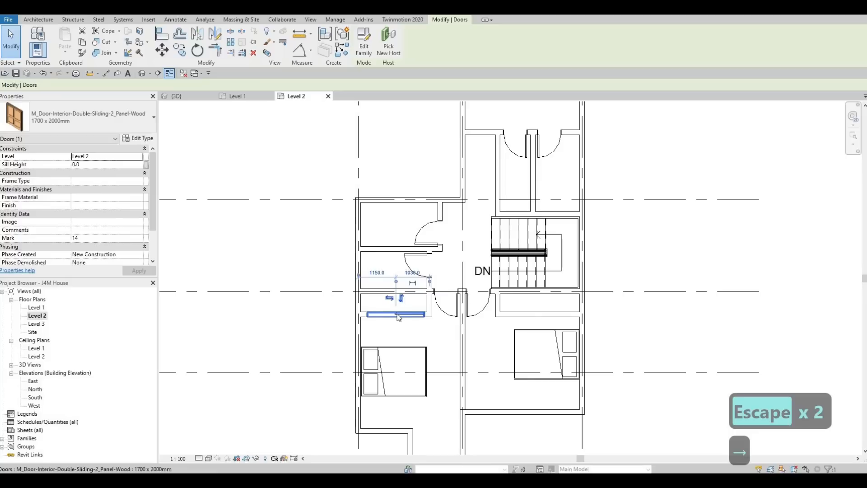
{"action": "key", "text": "Escape"}
{"action": "key", "text": "Escape"}
Place a matching 1700 x 2000mm double sliding door centred in the southeast bedroom closet's front wall
{"action": "left_click", "coordinate": [401, 316]}
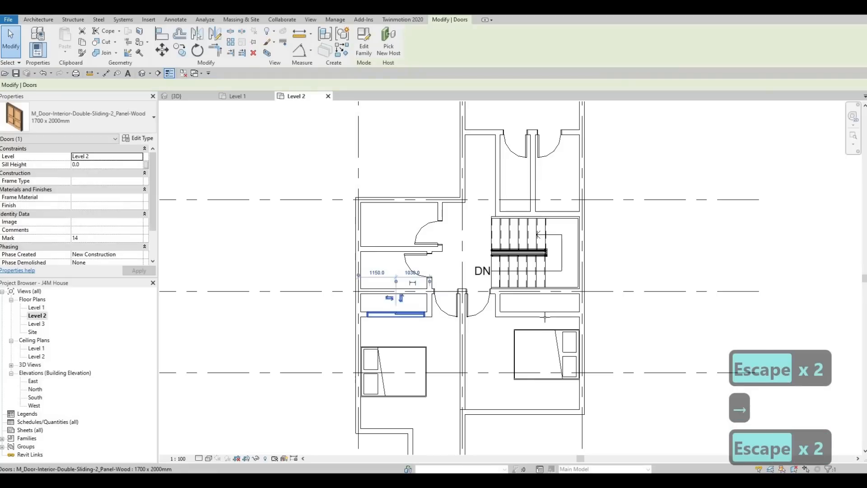
{"action": "key", "text": "c"}
{"action": "key", "text": "s"}
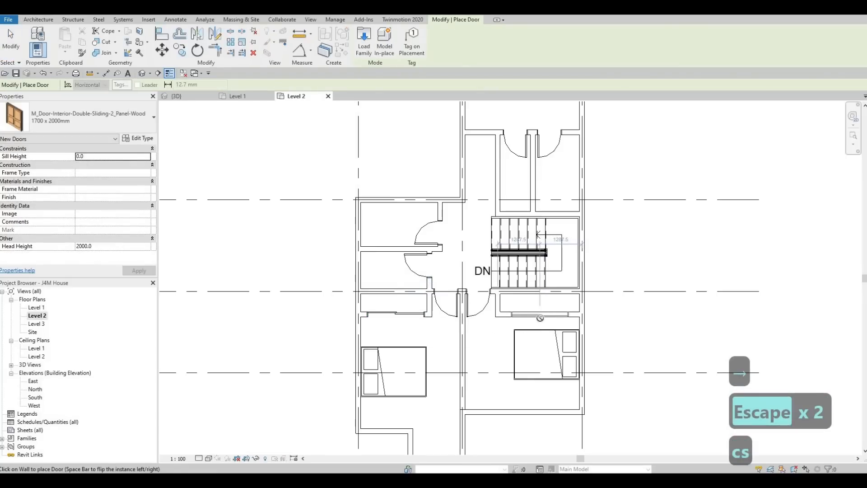
{"action": "key", "text": "Escape"}
{"action": "key", "text": "Escape"}
{"action": "key", "text": "Escape"}
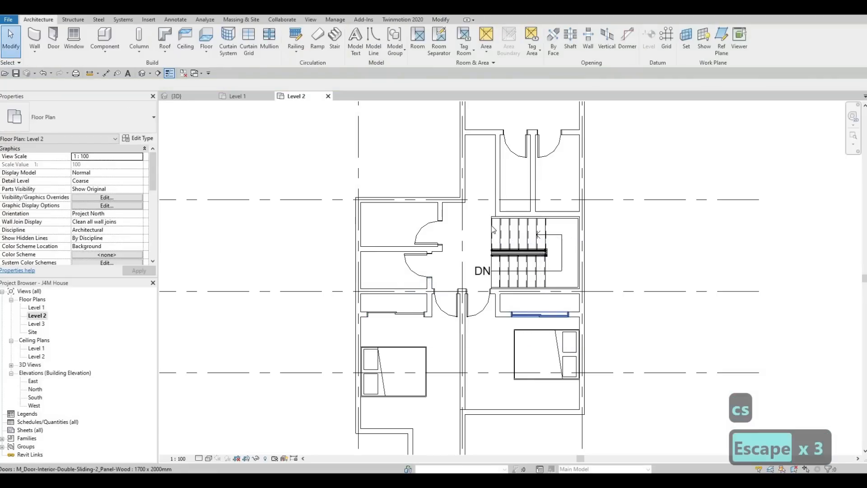
Draw two parallel <Demolished> detail lines, 2030 mm long and about 60 mm apart, across the southwest closet from wall to wall
{"action": "left_click", "coordinate": [172, 20]}
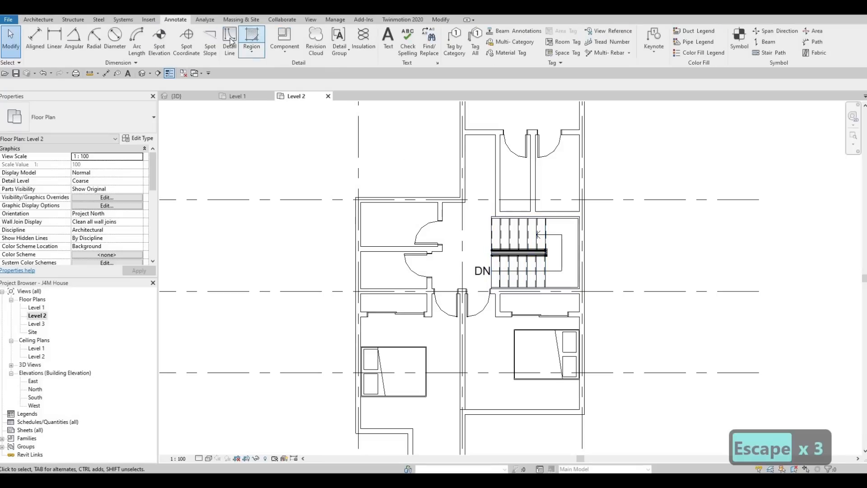
{"action": "left_click", "coordinate": [230, 41]}
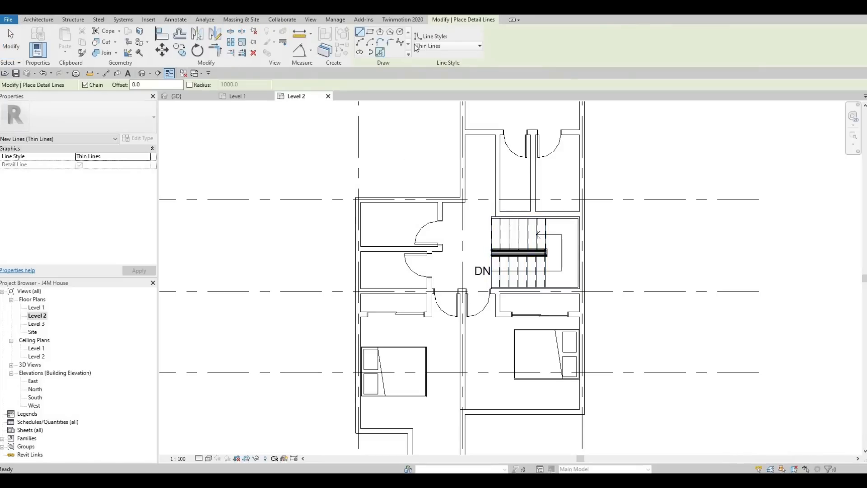
{"action": "left_click", "coordinate": [437, 46]}
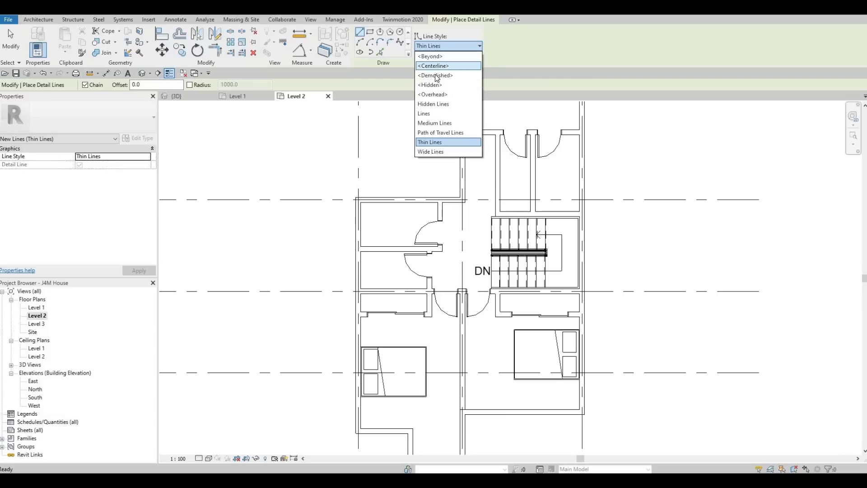
{"action": "left_click", "coordinate": [435, 76]}
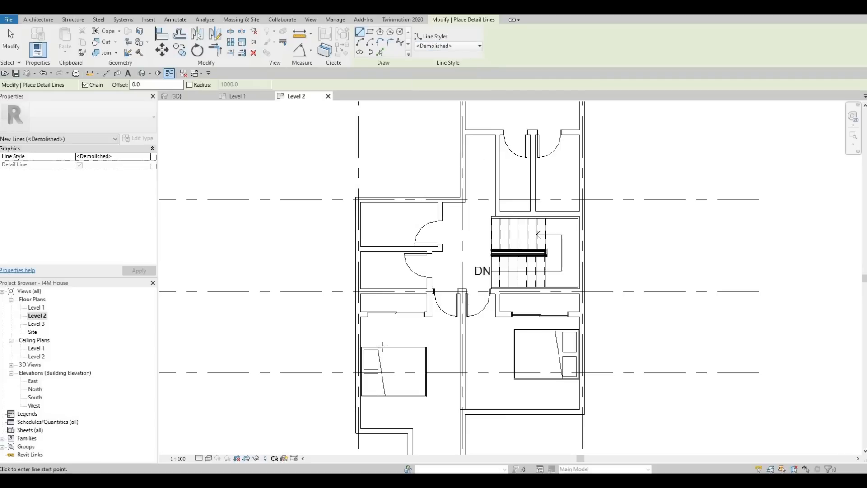
{"action": "scroll", "coordinate": [338, 294], "scroll_direction": "up", "scroll_amount": 4}
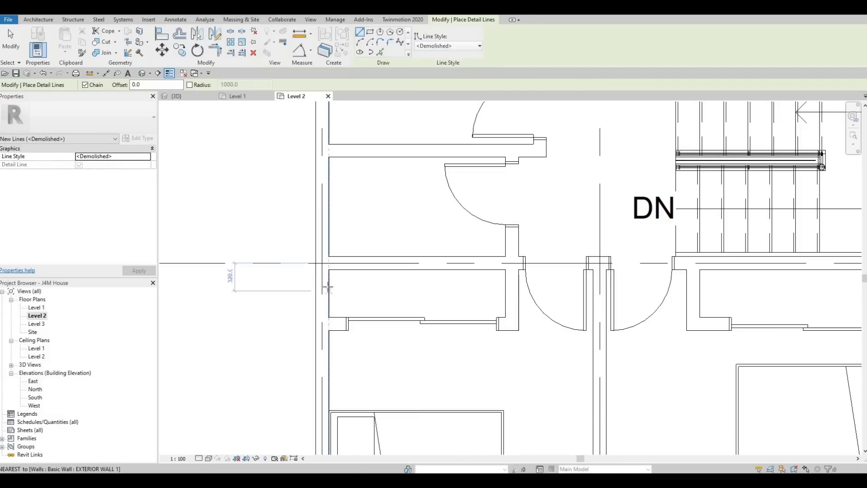
{"action": "left_click", "coordinate": [328, 286]}
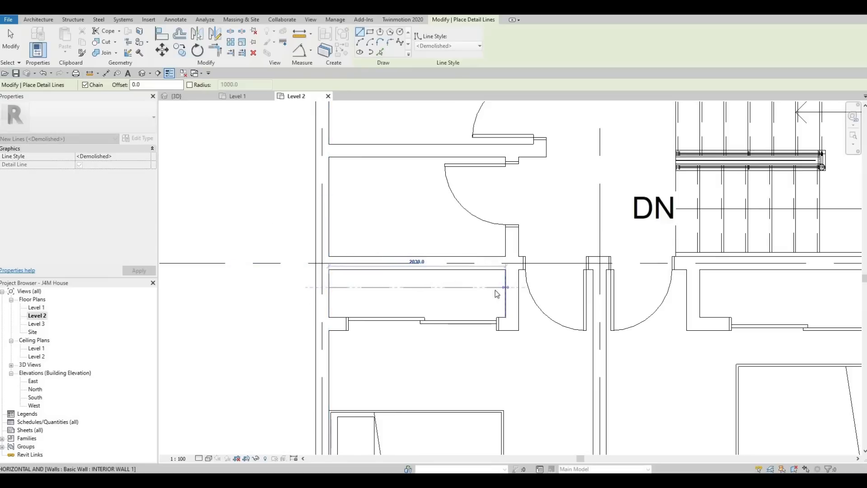
{"action": "left_click", "coordinate": [505, 287]}
{"action": "key", "text": "Escape"}
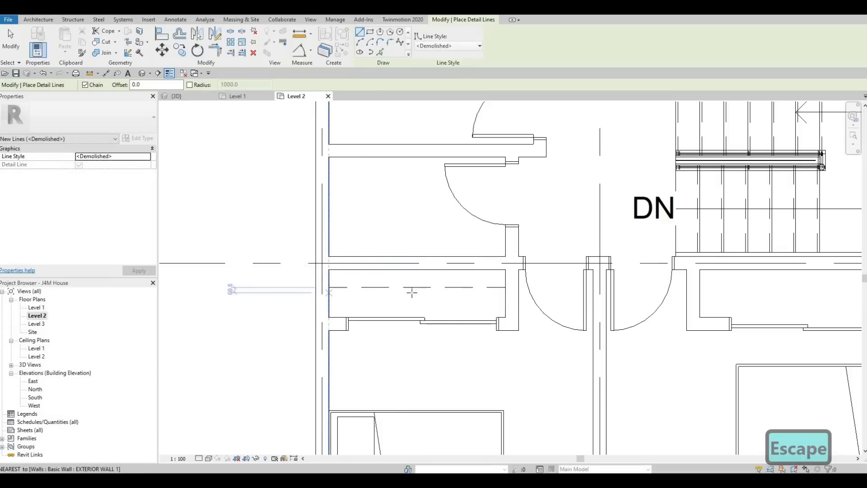
{"action": "left_click", "coordinate": [330, 292]}
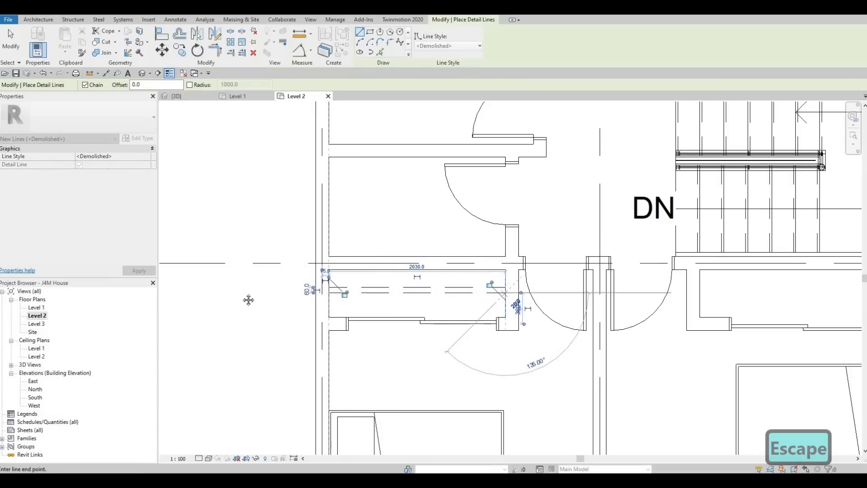
{"action": "key", "text": "Escape"}
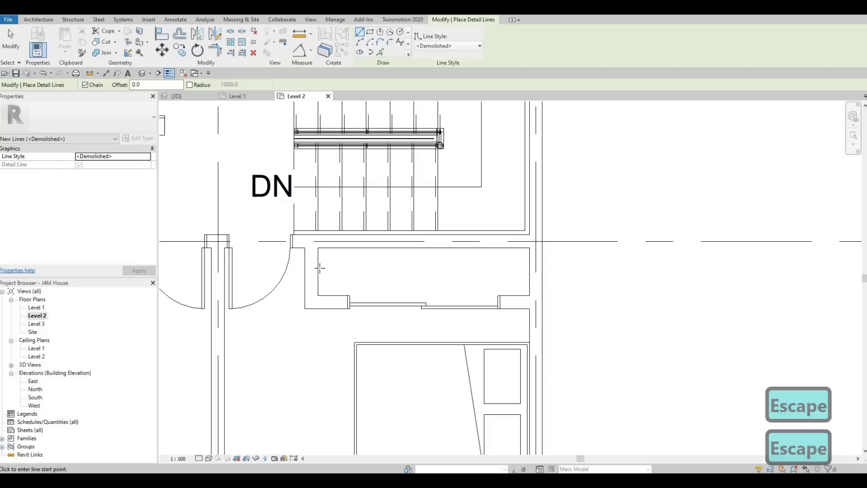
Draw two closely spaced parallel <Demolished> detail lines, 2425 mm long, across the southeast closet up to the east exterior wall
{"action": "left_click", "coordinate": [319, 267]}
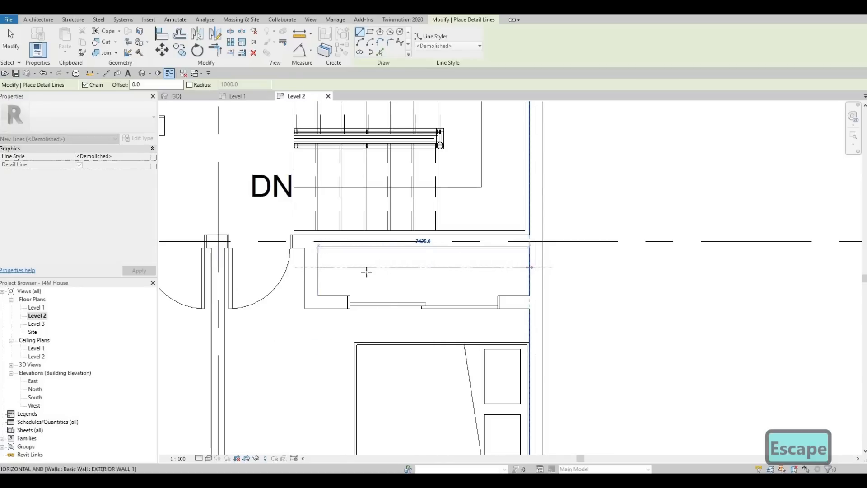
{"action": "key", "text": "Escape"}
{"action": "left_click", "coordinate": [319, 271]}
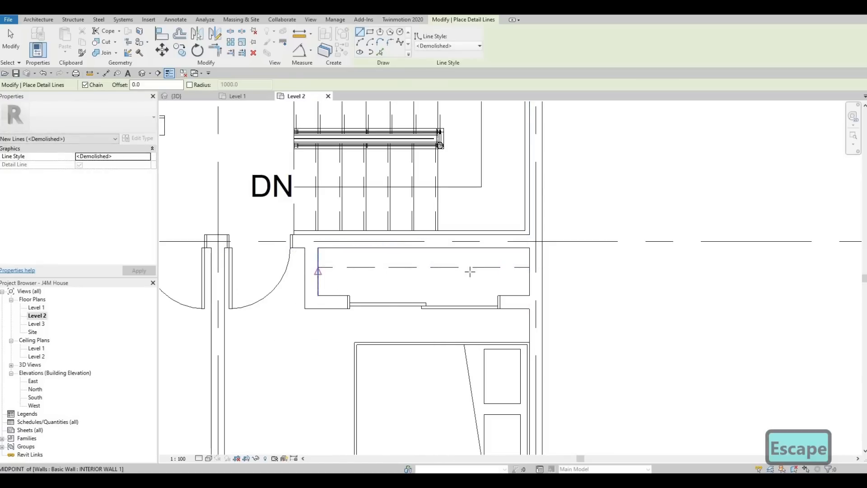
{"action": "left_click", "coordinate": [529, 273]}
{"action": "key", "text": "Escape"}
{"action": "scroll", "coordinate": [492, 252], "scroll_direction": "down", "scroll_amount": 1}
{"action": "key", "text": "Escape"}
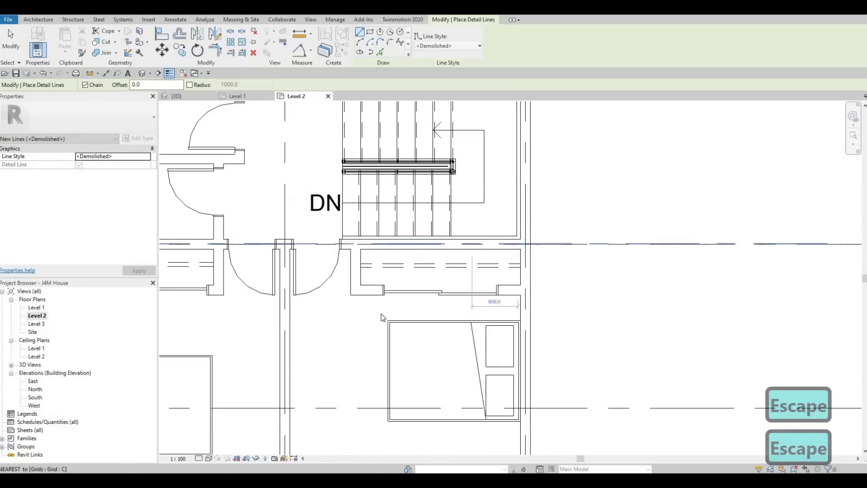
{"action": "scroll", "coordinate": [382, 318], "scroll_direction": "down", "scroll_amount": 3}
{"action": "scroll", "coordinate": [372, 216], "scroll_direction": "up", "scroll_amount": 4}
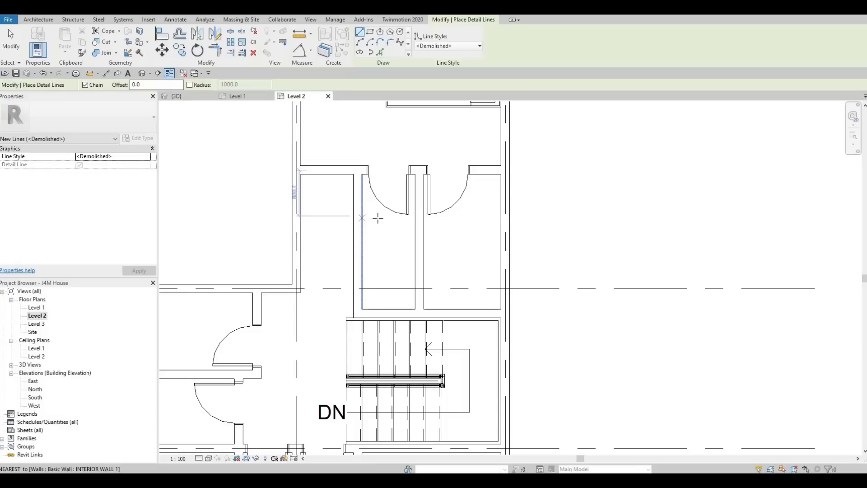
Draw an L-shaped <Demolished> detail line from the north walk-in closet's west wall, running about 1265 mm south to grid B
{"action": "left_click", "coordinate": [378, 218]}
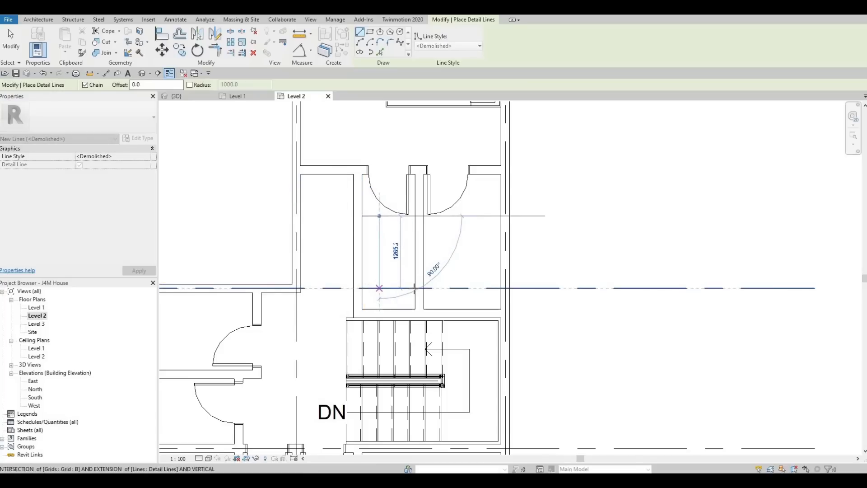
{"action": "left_click", "coordinate": [379, 288]}
{"action": "key", "text": "Escape"}
{"action": "key", "text": "Escape"}
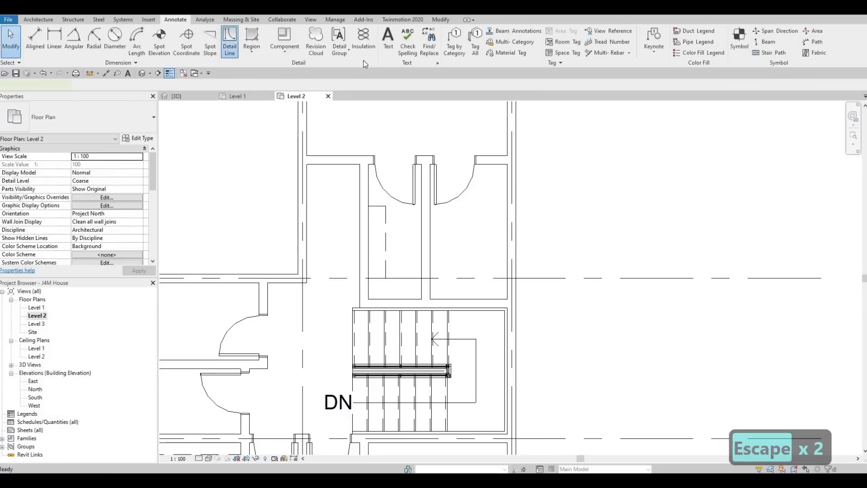
Draw a Thin Lines outline in the walk-in closet: 360 mm east from the west wall, 1260 mm south, then 565 mm to the east wall
{"action": "key", "text": "d"}
{"action": "key", "text": "l"}
{"action": "left_click", "coordinate": [435, 46]}
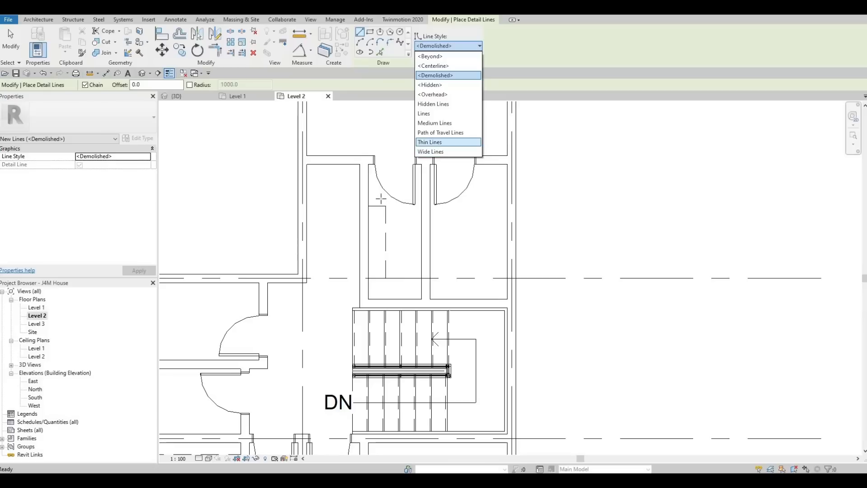
{"action": "left_click", "coordinate": [430, 142]}
{"action": "scroll", "coordinate": [375, 200], "scroll_direction": "up", "scroll_amount": 5}
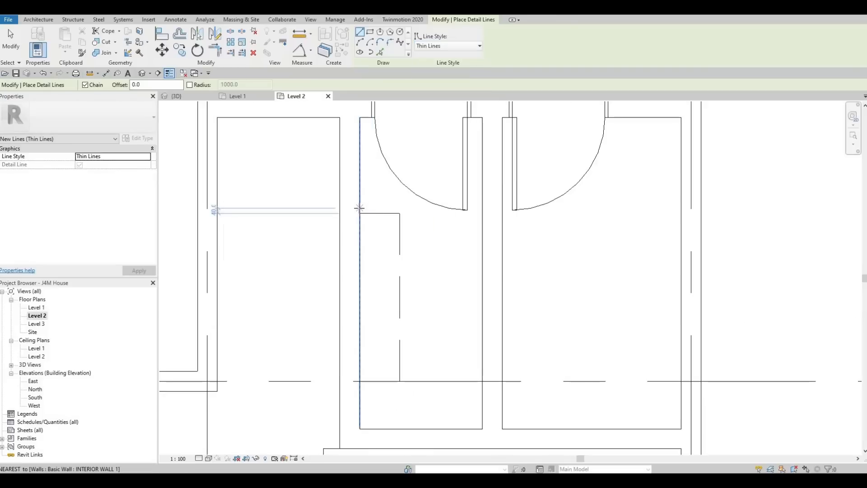
{"action": "left_click", "coordinate": [360, 208]}
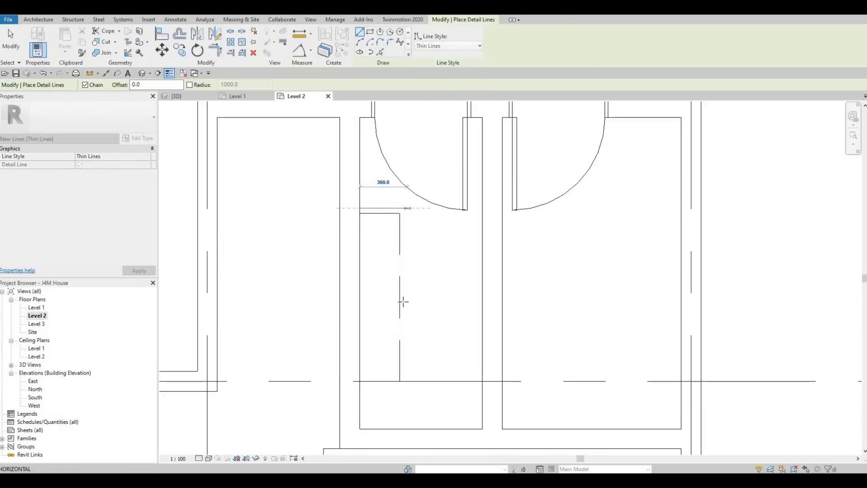
{"action": "left_click", "coordinate": [407, 208]}
{"action": "left_click", "coordinate": [407, 374]}
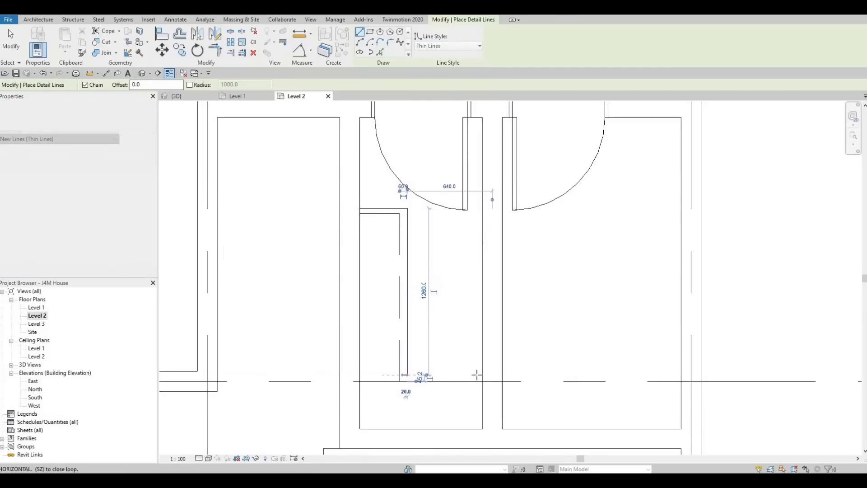
{"action": "left_click", "coordinate": [483, 375]}
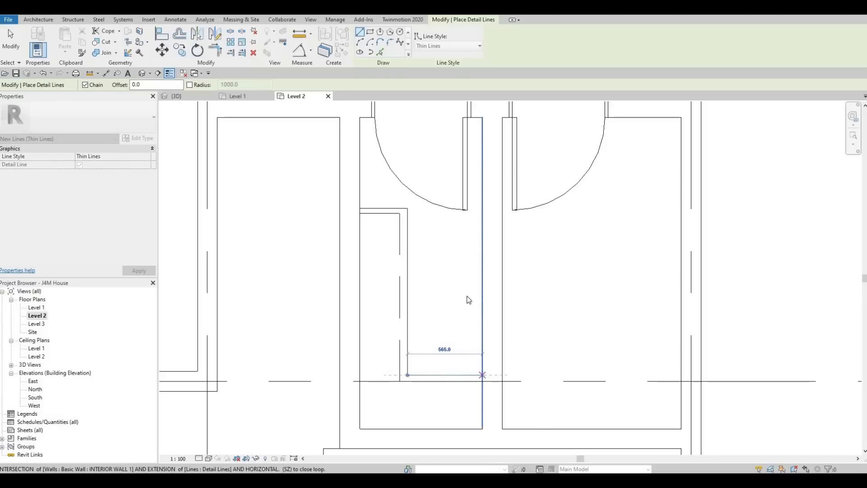
{"action": "key", "text": "Escape"}
{"action": "key", "text": "Escape"}
{"action": "key", "text": "Escape"}
{"action": "scroll", "coordinate": [456, 298], "scroll_direction": "down", "scroll_amount": 3}
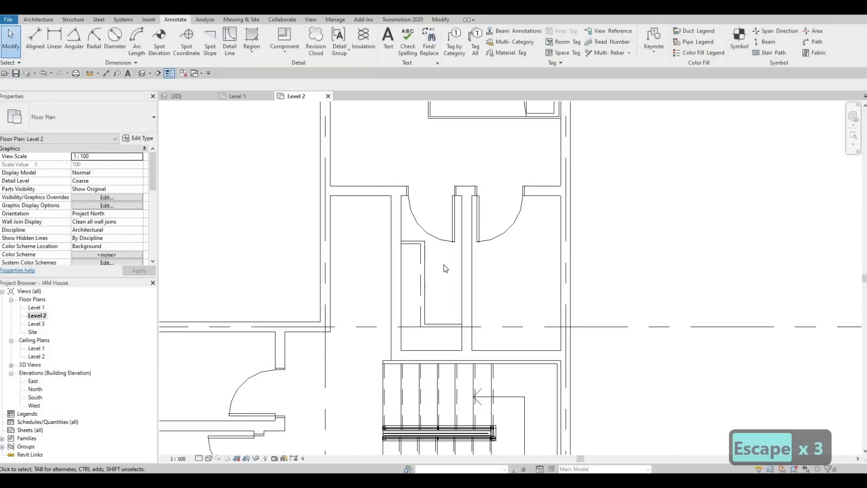
{"action": "mouse_move", "coordinate": [446, 269]}
{"action": "middle_mouse_down"}
{"action": "mouse_move", "coordinate": [431, 254]}
{"action": "mouse_move", "coordinate": [411, 286]}
{"action": "mouse_move", "coordinate": [415, 269]}
{"action": "mouse_move", "coordinate": [458, 265]}
{"action": "middle_mouse_up"}
{"action": "key", "text": "Escape"}
{"action": "scroll", "coordinate": [453, 275], "scroll_direction": "down", "scroll_amount": 5}
{"action": "key", "text": "Escape"}
{"action": "middle_click_drag", "start_coordinate": [364, 323], "coordinate": [380, 315]}
{"action": "key", "text": "Escape"}
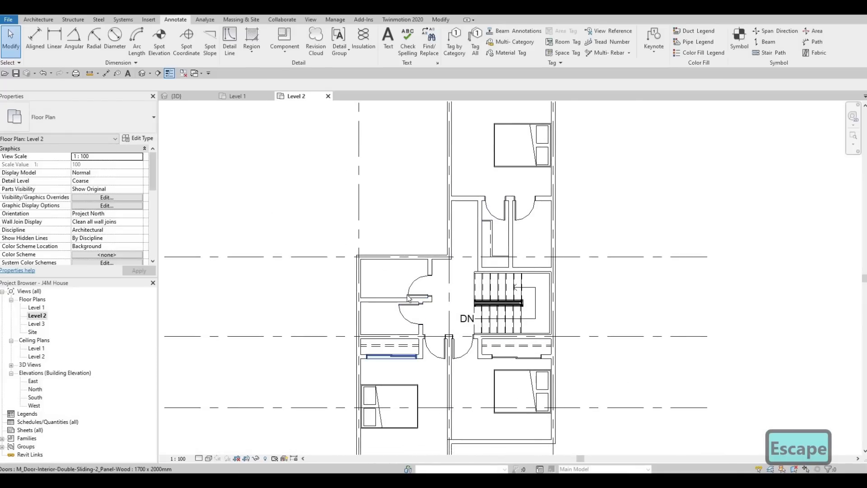
Set the Level 2 view's underlay base level to Level 1 and apply it
{"action": "scroll", "coordinate": [135, 233], "scroll_direction": "down", "scroll_amount": 6}
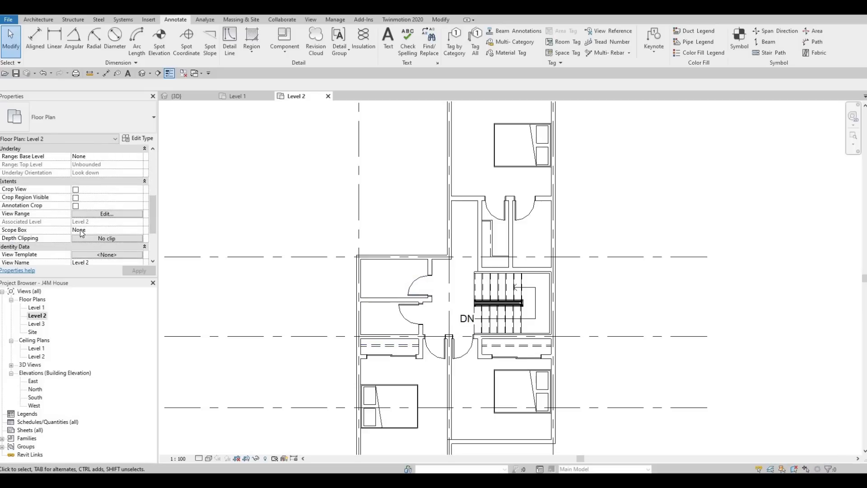
{"action": "scroll", "coordinate": [83, 227], "scroll_direction": "up", "scroll_amount": 3}
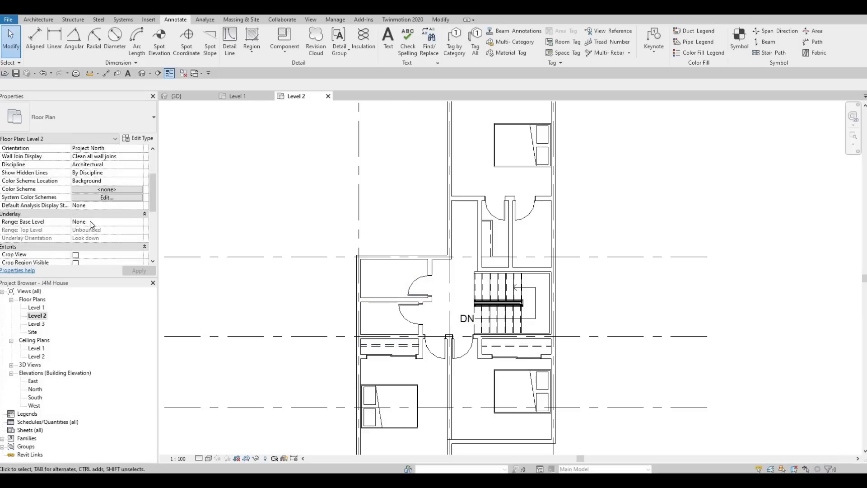
{"action": "left_click", "coordinate": [136, 220]}
{"action": "left_click", "coordinate": [139, 222]}
{"action": "left_click", "coordinate": [81, 236]}
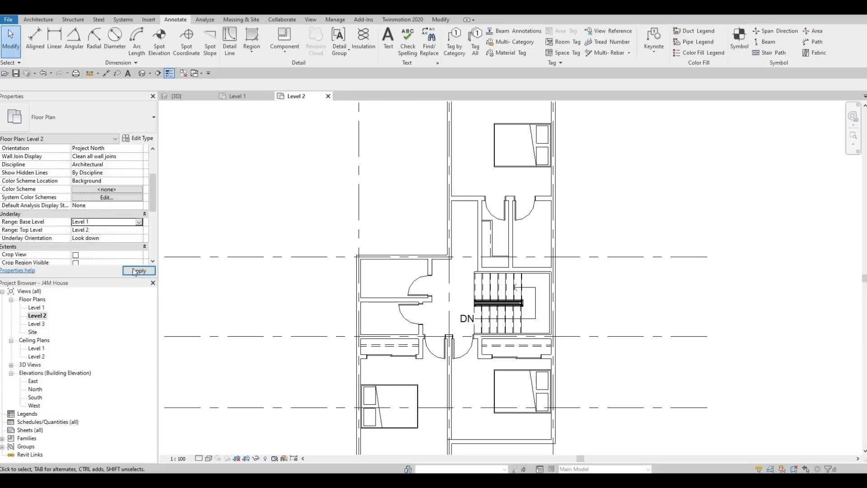
{"action": "left_click", "coordinate": [151, 270]}
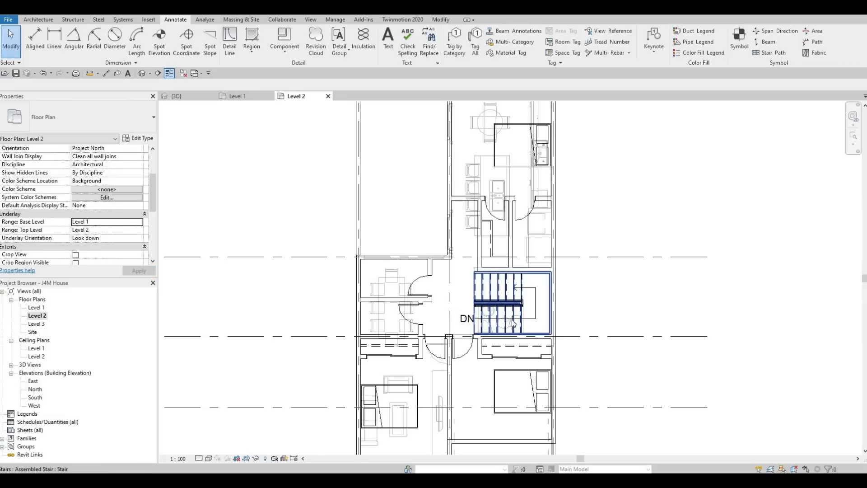
Place a toilet like the M_Toilet-Domestic-2D in the Level 1 underlay on the west bathroom's north wall
{"action": "scroll", "coordinate": [517, 321], "scroll_direction": "up", "scroll_amount": 4}
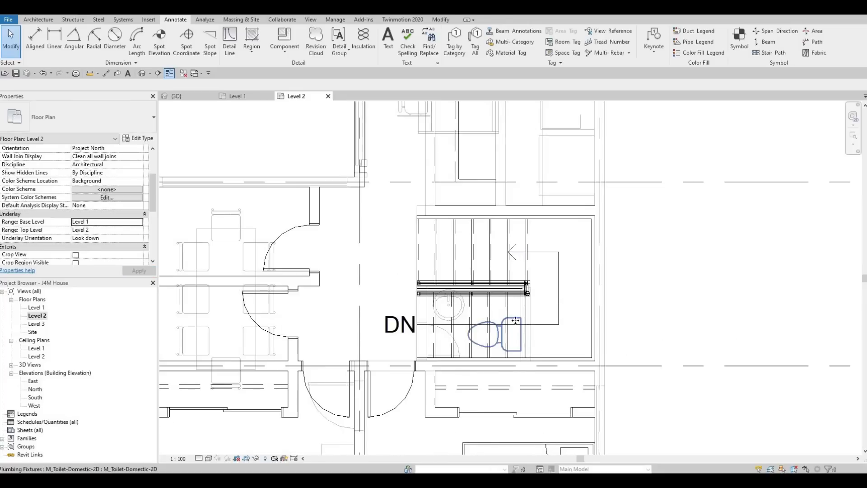
{"action": "left_click", "coordinate": [515, 320]}
{"action": "key", "text": "c"}
{"action": "key", "text": "s"}
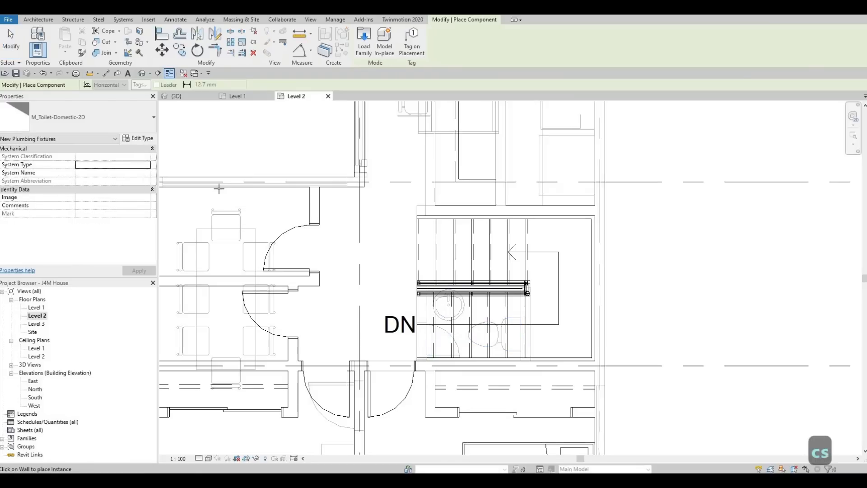
{"action": "left_click", "coordinate": [216, 185]}
Place a second M_Toilet-Domestic-2D on the northeast bathroom's east wall, about 1400 mm from its north wall
{"action": "middle_click_drag", "start_coordinate": [322, 200], "coordinate": [415, 214]}
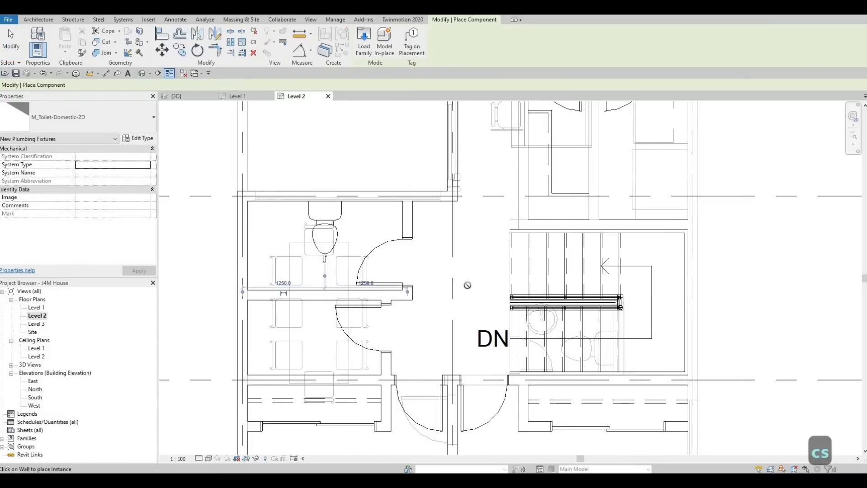
{"action": "middle_click_drag", "start_coordinate": [621, 164], "coordinate": [465, 270]}
{"action": "scroll", "coordinate": [464, 271], "scroll_direction": "down", "scroll_amount": 2}
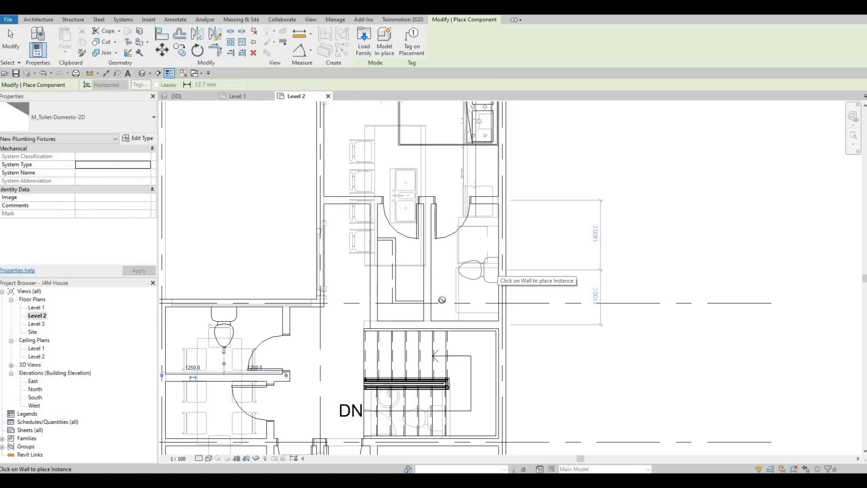
{"action": "key", "text": "Escape"}
{"action": "key", "text": "Escape"}
Place a 482 x 482mm M_Sink Vanity-Round, like the Level 1 one, against the northeast bathroom's east wall north of the toilet, 1440 mm from grid B
{"action": "scroll", "coordinate": [398, 325], "scroll_direction": "down", "scroll_amount": 1}
{"action": "middle_click_drag", "start_coordinate": [398, 325], "coordinate": [421, 283]}
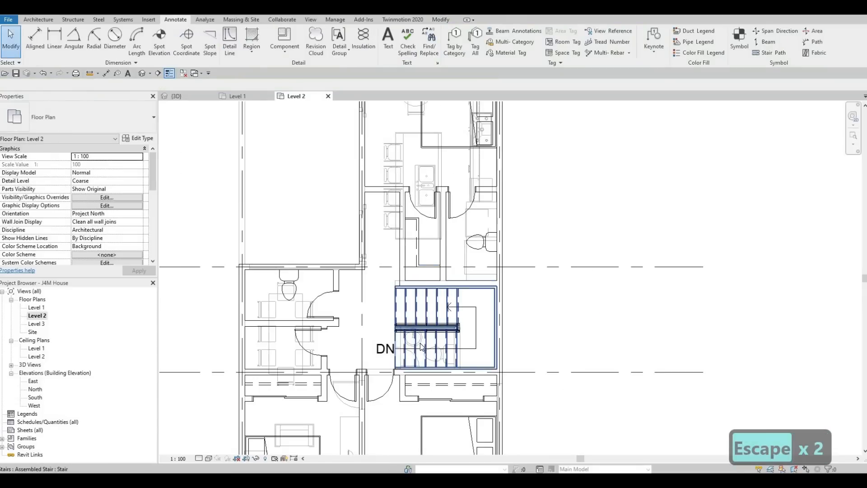
{"action": "left_click", "coordinate": [421, 347]}
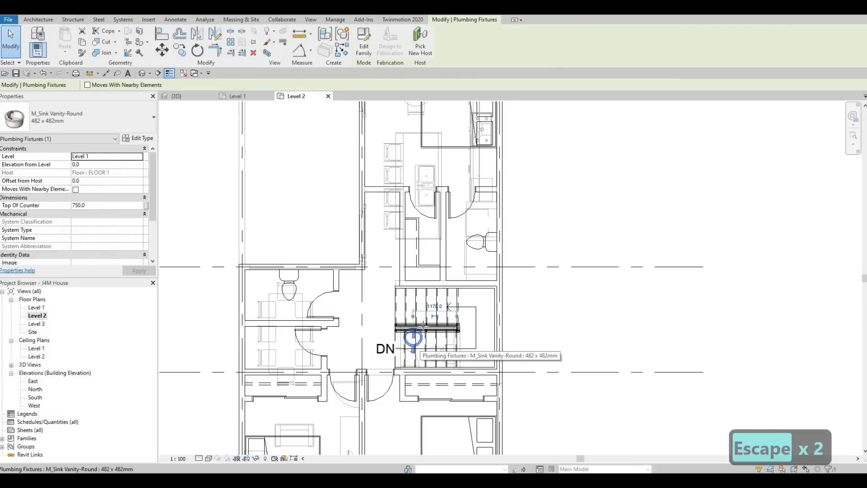
{"action": "key", "text": "c"}
{"action": "key", "text": "s"}
{"action": "scroll", "coordinate": [481, 228], "scroll_direction": "up", "scroll_amount": 4}
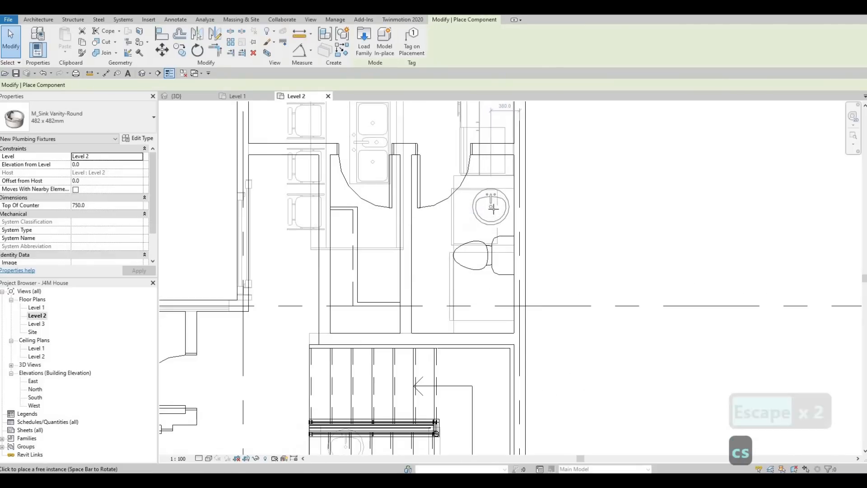
{"action": "key", "text": "space"}
{"action": "key", "text": "space"}
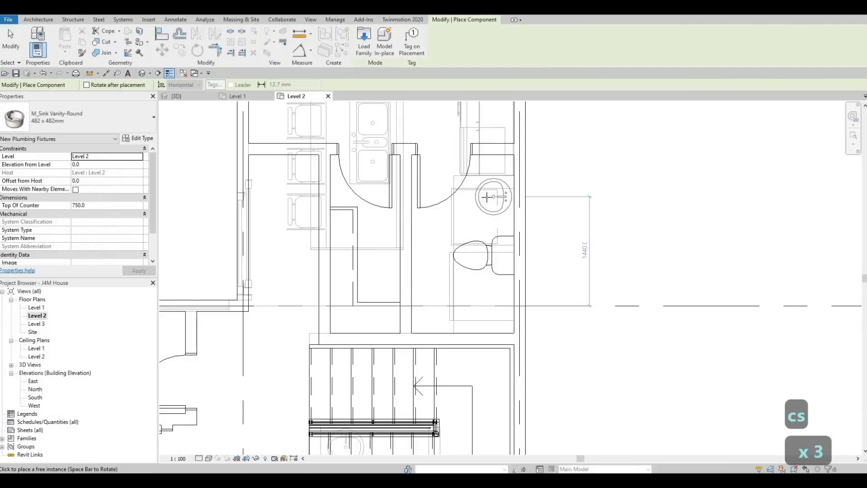
{"action": "left_click", "coordinate": [489, 197]}
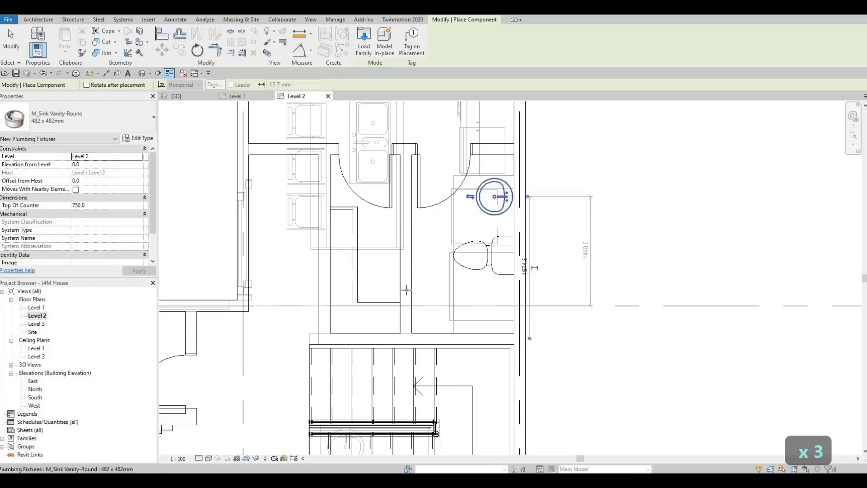
Place another 482 x 482mm round vanity sink at the west bathroom's north wall, east of the toilet with its faucet facing north
{"action": "middle_click_drag", "start_coordinate": [363, 295], "coordinate": [581, 256]}
{"action": "key", "text": "space"}
{"action": "scroll", "coordinate": [367, 296], "scroll_direction": "up", "scroll_amount": 2}
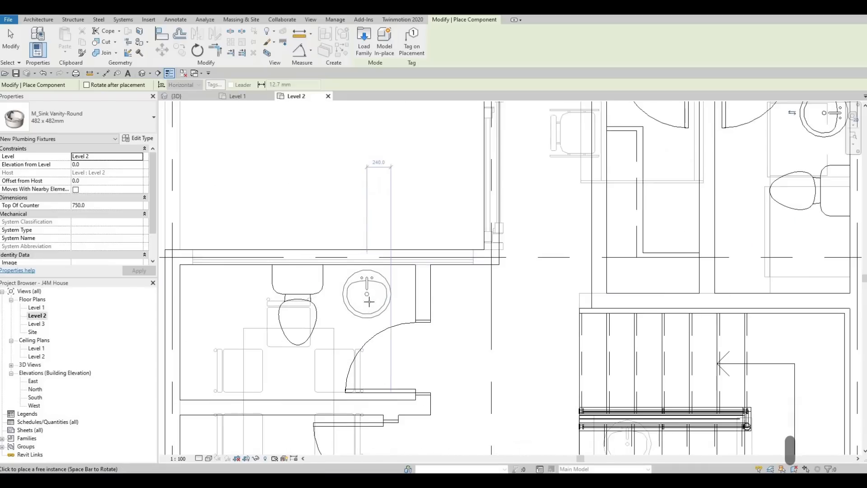
{"action": "left_click", "coordinate": [367, 300]}
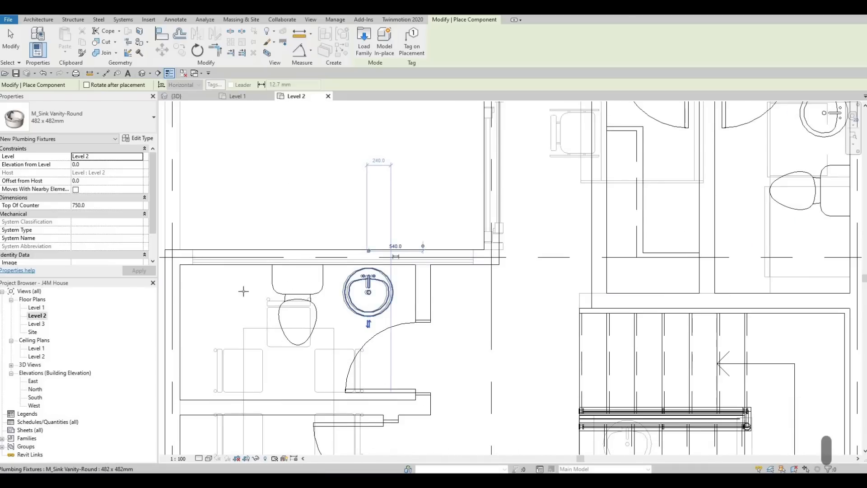
{"action": "key", "text": "Escape"}
{"action": "key", "text": "Escape"}
{"action": "scroll", "coordinate": [433, 249], "scroll_direction": "down", "scroll_amount": 3}
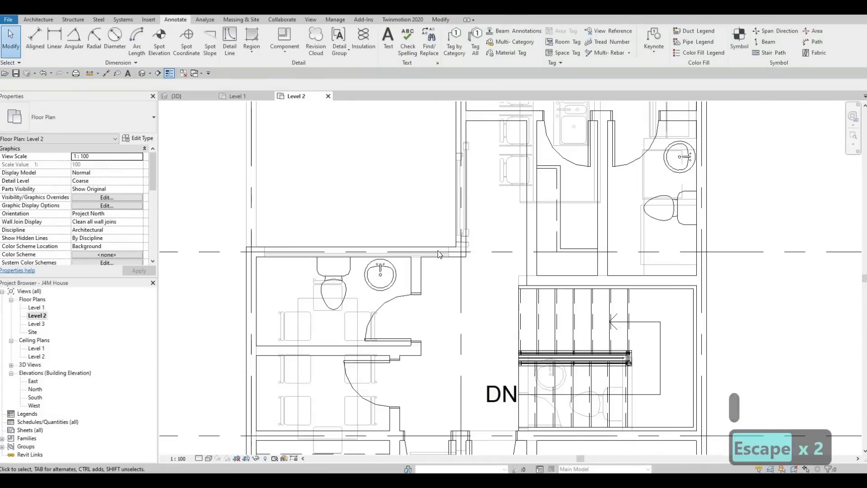
Set the Level 2 view's underlay base level back to None and apply it
{"action": "middle_click_drag", "start_coordinate": [438, 264], "coordinate": [444, 274]}
{"action": "scroll", "coordinate": [451, 272], "scroll_direction": "down", "scroll_amount": 1}
{"action": "middle_click_drag", "start_coordinate": [452, 222], "coordinate": [461, 178]}
{"action": "scroll", "coordinate": [461, 178], "scroll_direction": "down", "scroll_amount": 1}
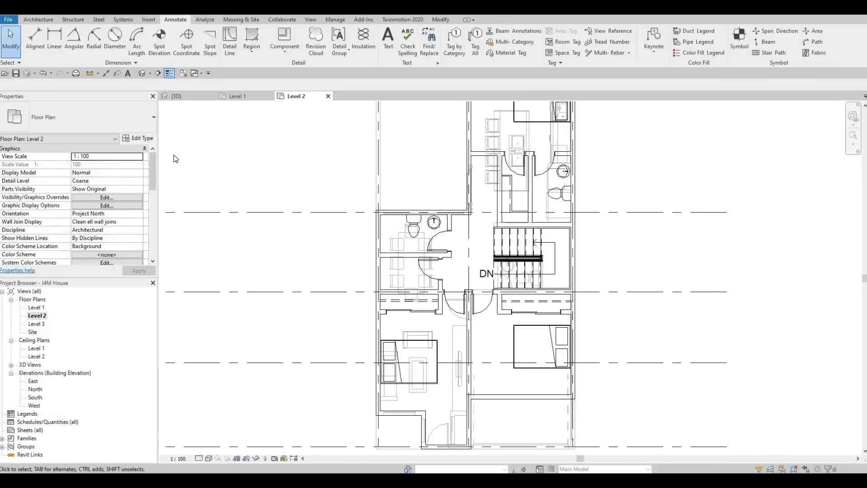
{"action": "scroll", "coordinate": [122, 199], "scroll_direction": "down", "scroll_amount": 4}
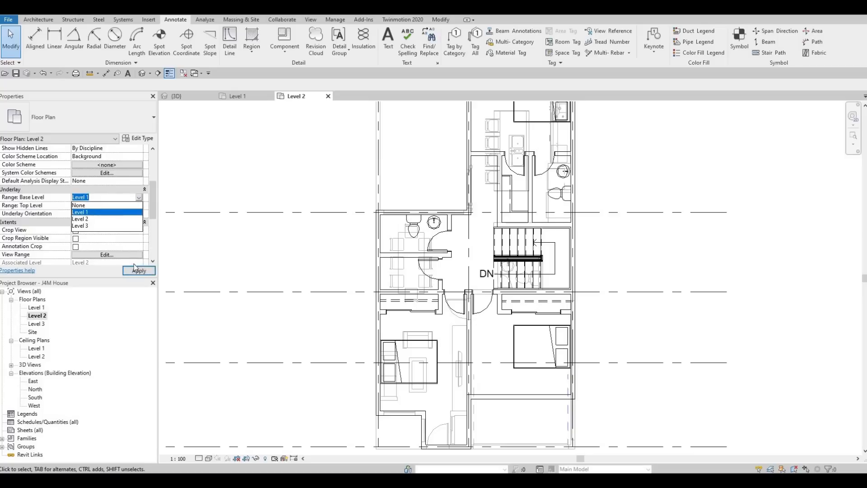
{"action": "left_click", "coordinate": [135, 268]}
{"action": "middle_click_drag", "start_coordinate": [354, 256], "coordinate": [291, 270]}
{"action": "scroll", "coordinate": [290, 270], "scroll_direction": "down", "scroll_amount": 1}
{"action": "middle_click_drag", "start_coordinate": [404, 242], "coordinate": [396, 255]}
{"action": "key", "text": "Escape"}
{"action": "key", "text": "Escape"}
{"action": "middle_click_drag", "start_coordinate": [455, 229], "coordinate": [402, 253]}
{"action": "scroll", "coordinate": [454, 243], "scroll_direction": "up", "scroll_amount": 3}
{"action": "scroll", "coordinate": [428, 245], "scroll_direction": "down", "scroll_amount": 1}
{"action": "scroll", "coordinate": [402, 252], "scroll_direction": "down", "scroll_amount": 1}
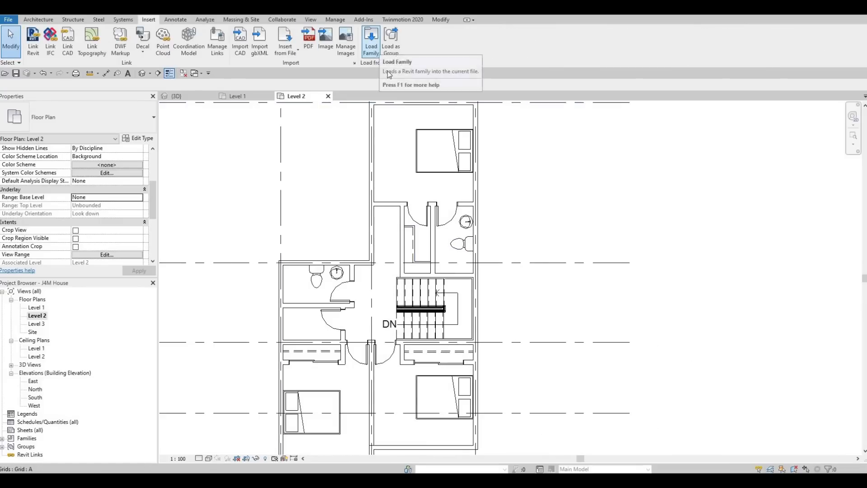
Load the M_Shower Stall-2D family from the Showers folder of the library's plumbing fixtures
{"action": "left_click", "coordinate": [372, 43]}
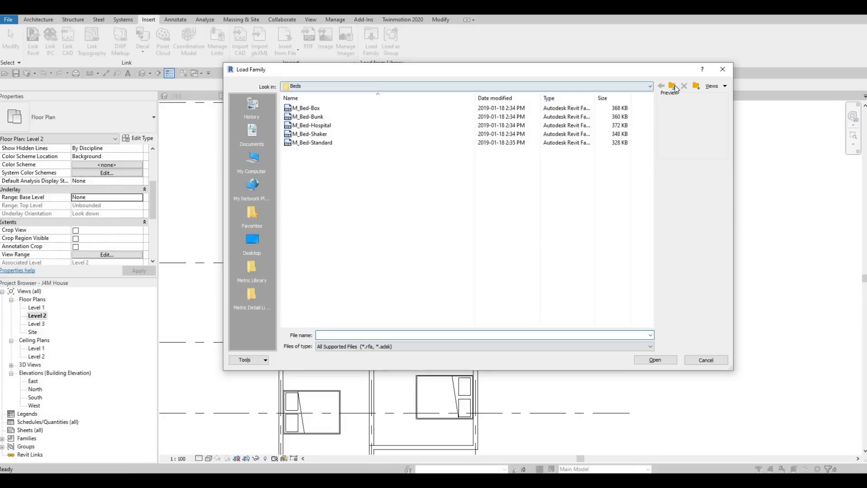
{"action": "left_click", "coordinate": [673, 87]}
{"action": "left_click", "coordinate": [673, 87]}
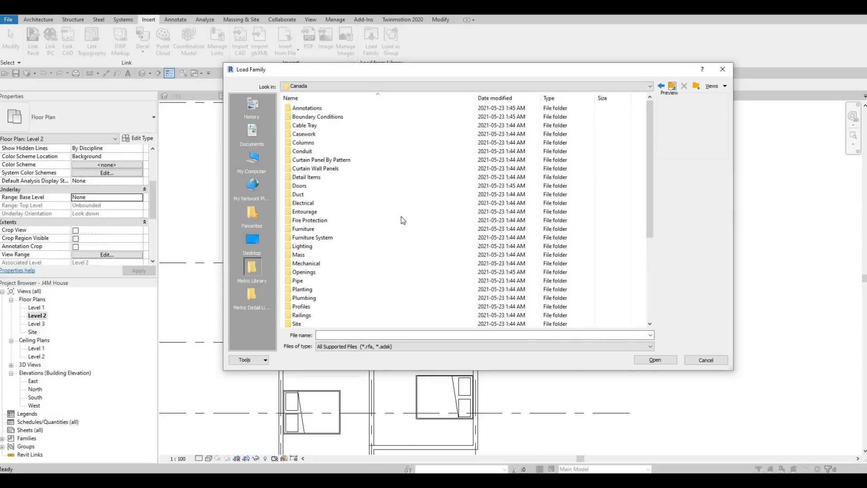
{"action": "scroll", "coordinate": [362, 225], "scroll_direction": "down", "scroll_amount": 2}
{"action": "double_click", "coordinate": [325, 246]}
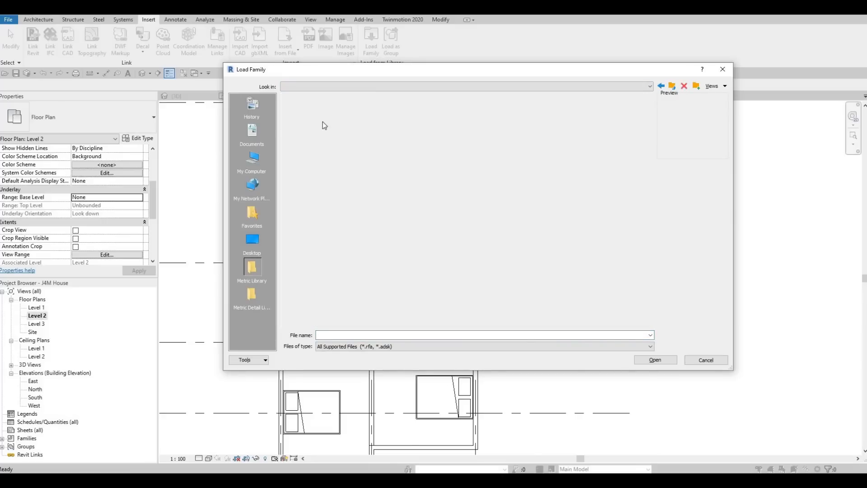
{"action": "double_click", "coordinate": [315, 117]}
{"action": "double_click", "coordinate": [314, 118]}
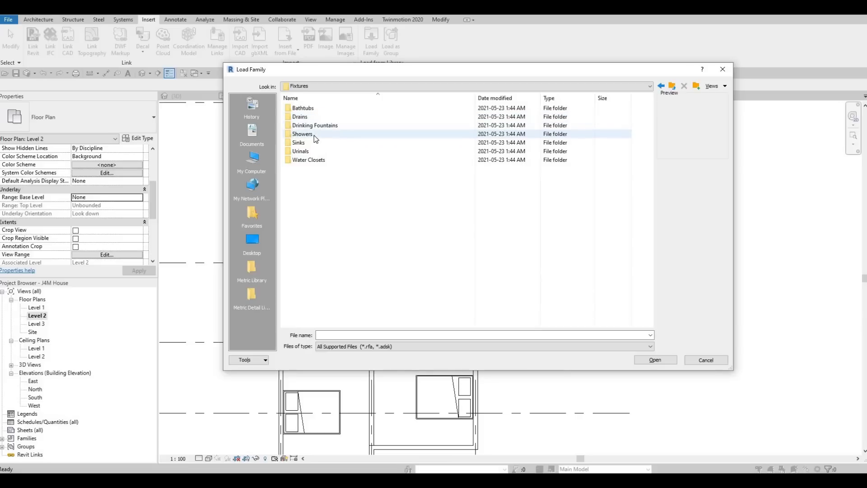
{"action": "left_click", "coordinate": [313, 134]}
{"action": "key", "text": "Return"}
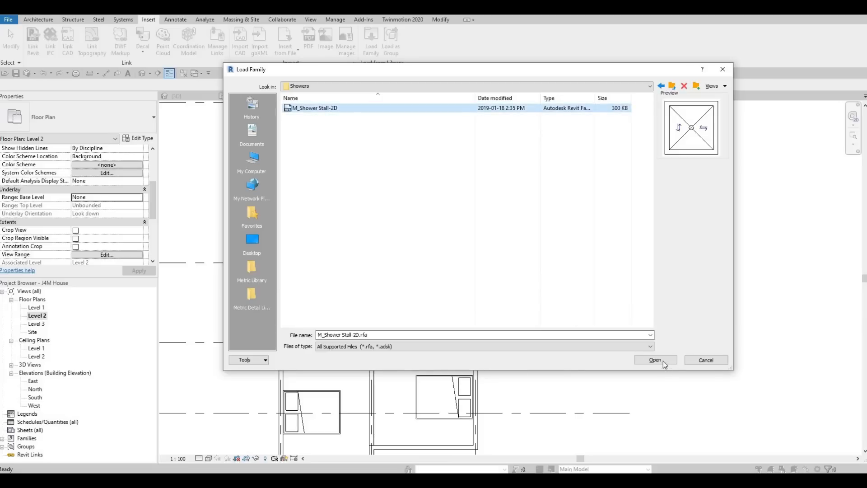
{"action": "key", "text": "Return"}
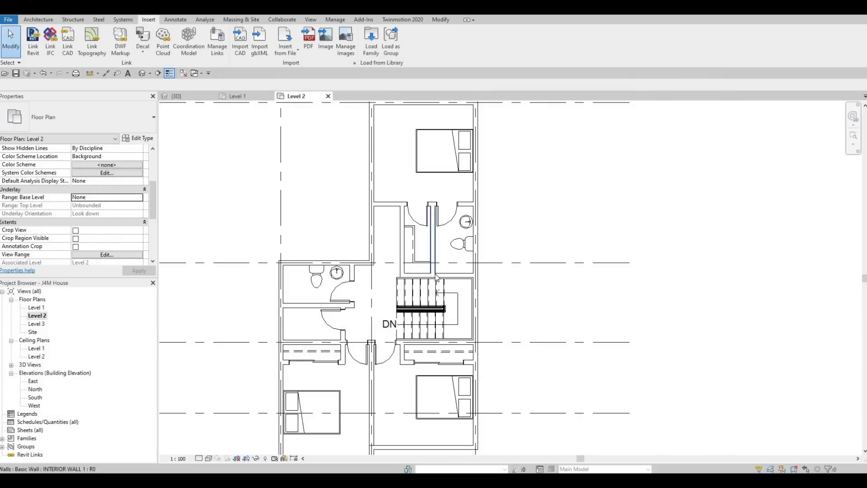
Place an M_Shower Stall-2D in the southwest corner of the west bathroom
{"action": "key", "text": "c"}
{"action": "key", "text": "m"}
{"action": "scroll", "coordinate": [289, 280], "scroll_direction": "up", "scroll_amount": 4}
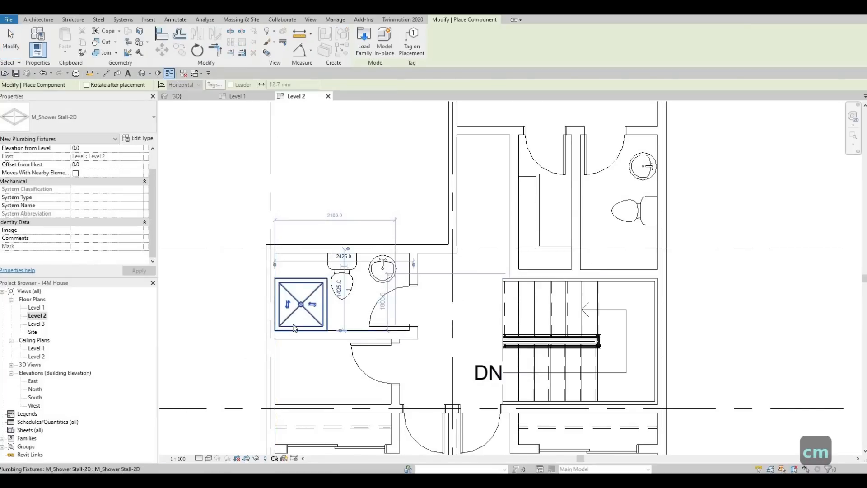
Measure the clear distance between the west bathroom's north and south walls with an aligned dimension at their inner faces
{"action": "key", "text": "Escape"}
{"action": "key", "text": "Escape"}
{"action": "key", "text": "Escape"}
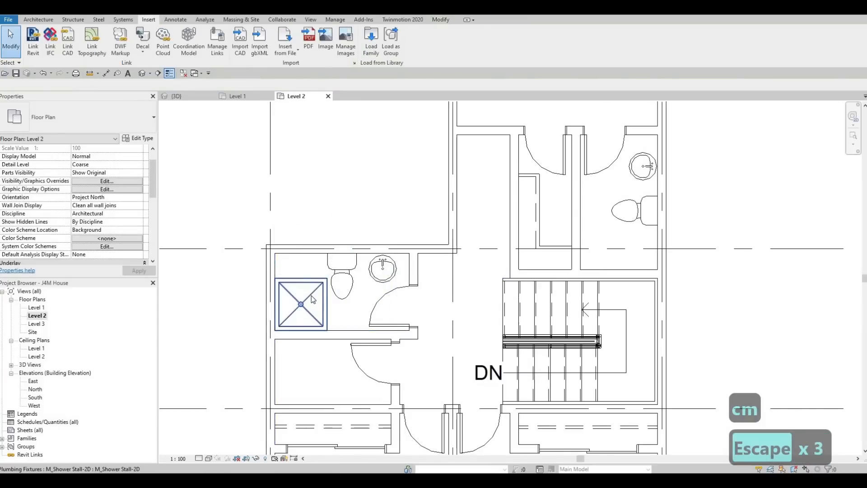
{"action": "left_click", "coordinate": [107, 74]}
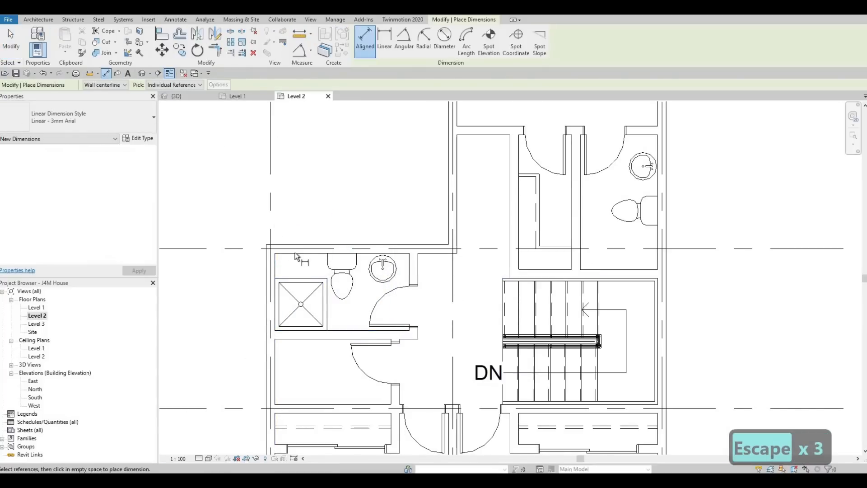
{"action": "key", "text": "Tab"}
{"action": "left_click", "coordinate": [295, 253]}
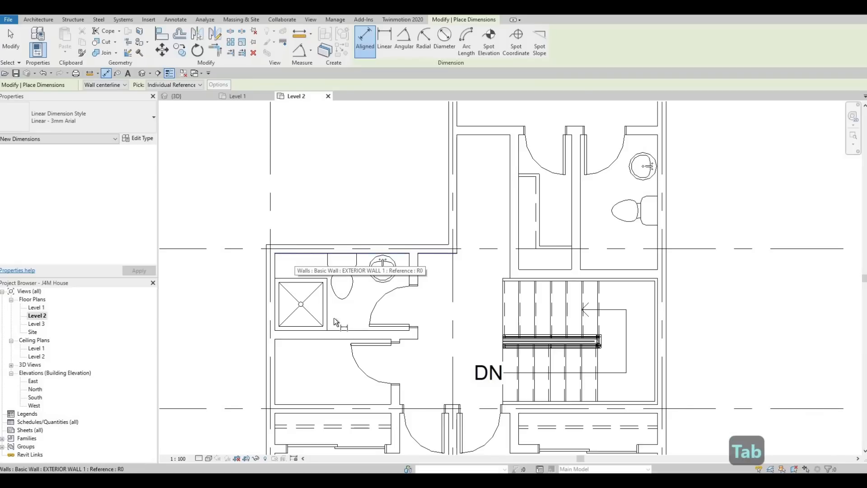
{"action": "key", "text": "Tab"}
{"action": "left_click", "coordinate": [338, 331]}
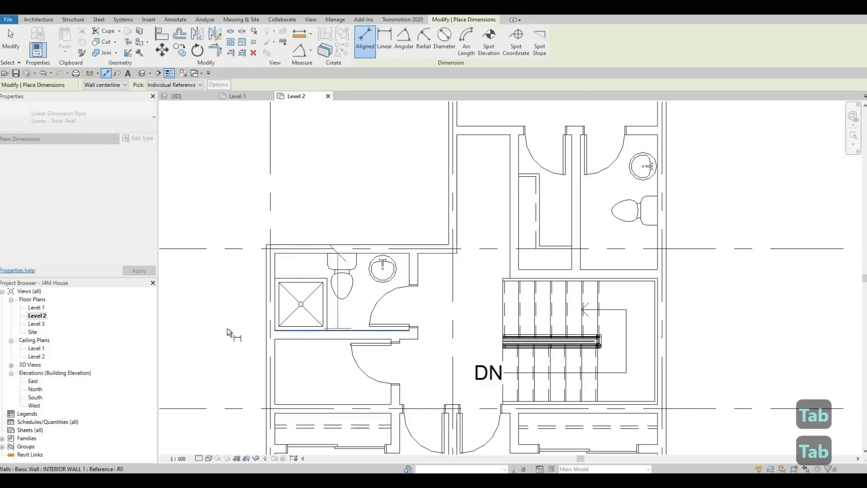
{"action": "left_click", "coordinate": [223, 330]}
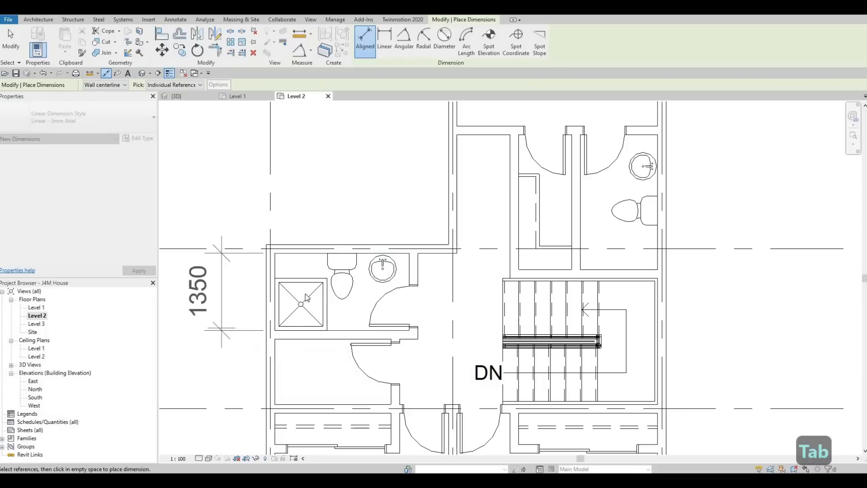
{"action": "key", "text": "Escape"}
{"action": "key", "text": "Escape"}
{"action": "key", "text": "Escape"}
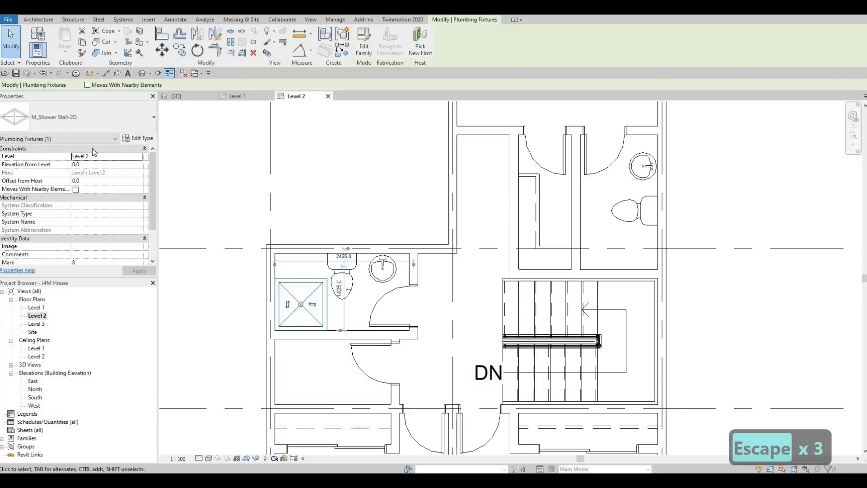
Edit the M_Shower Stall-2D type of the west bathroom's shower to a depth of 1350 and a width of 800
{"action": "left_click", "coordinate": [139, 130]}
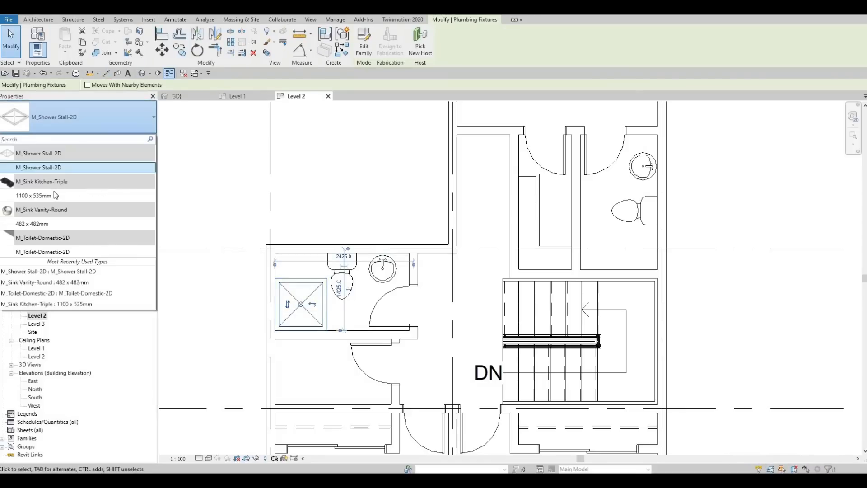
{"action": "key", "text": "Escape"}
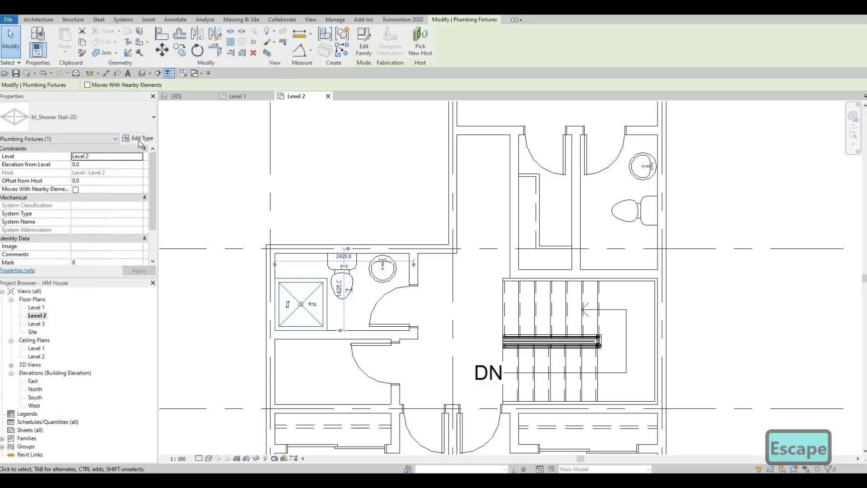
{"action": "left_click", "coordinate": [138, 139]}
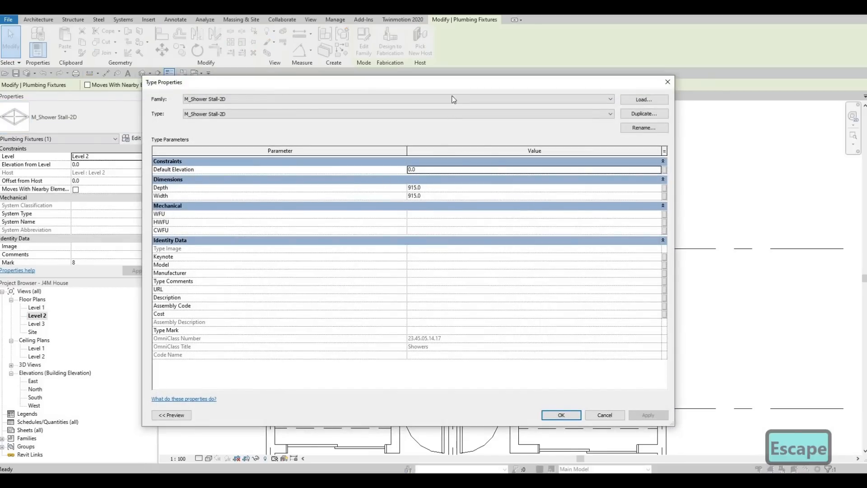
{"action": "left_click_drag", "start_coordinate": [445, 87], "coordinate": [384, 103]}
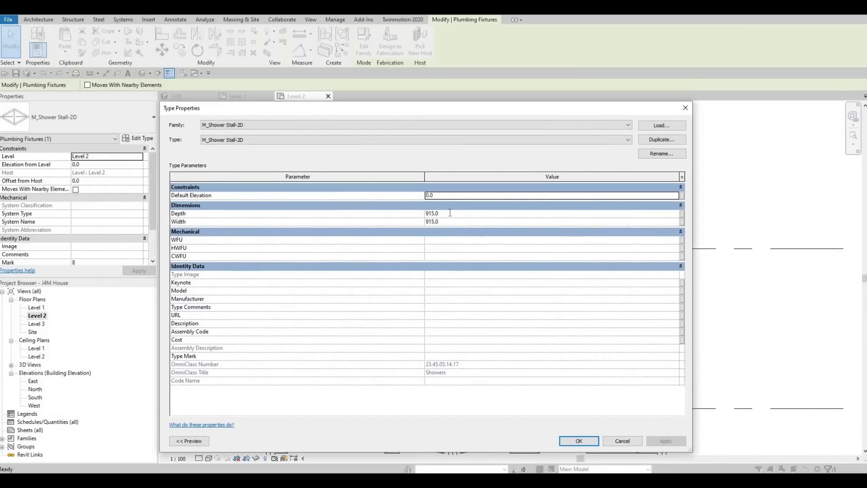
{"action": "left_click", "coordinate": [449, 212]}
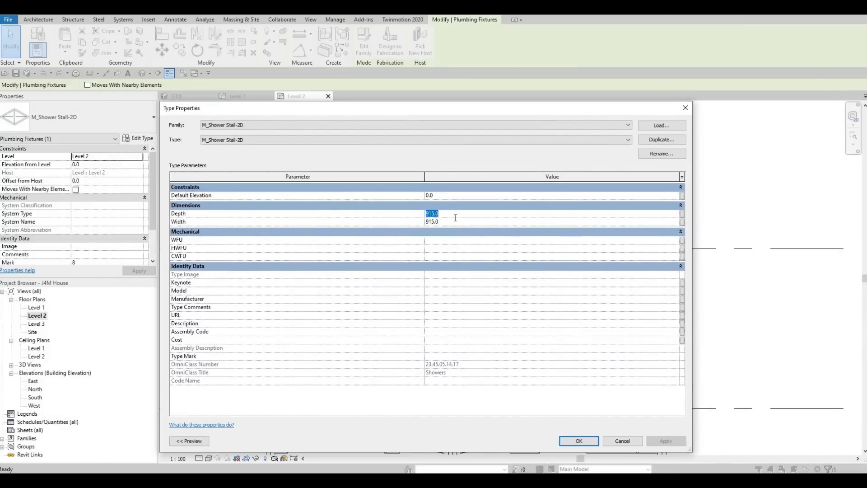
{"action": "type", "text": "1350"}
{"action": "left_click", "coordinate": [447, 221]}
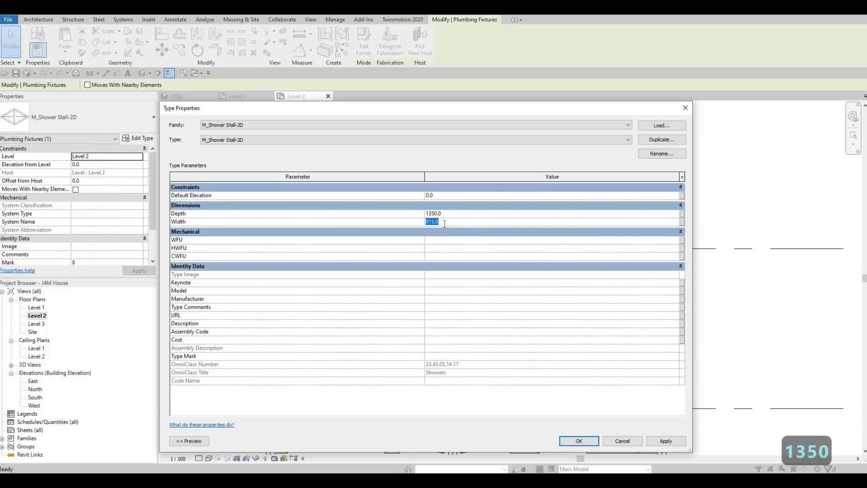
{"action": "type", "text": "800"}
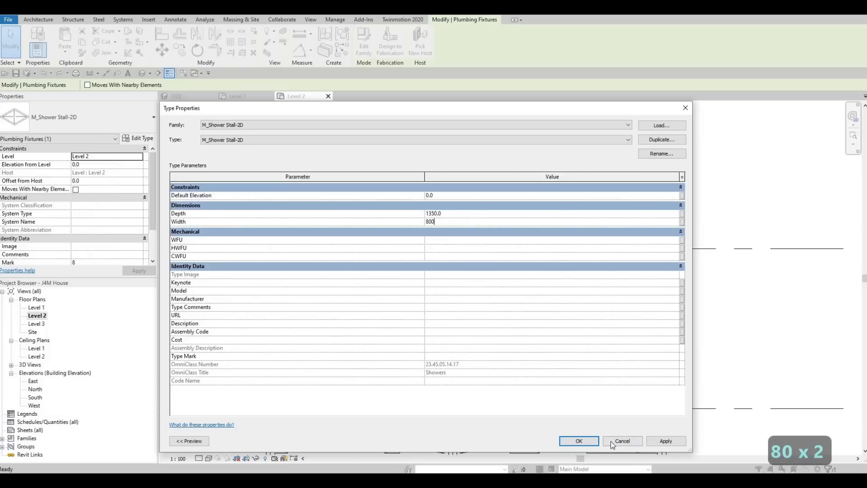
{"action": "left_click", "coordinate": [583, 445]}
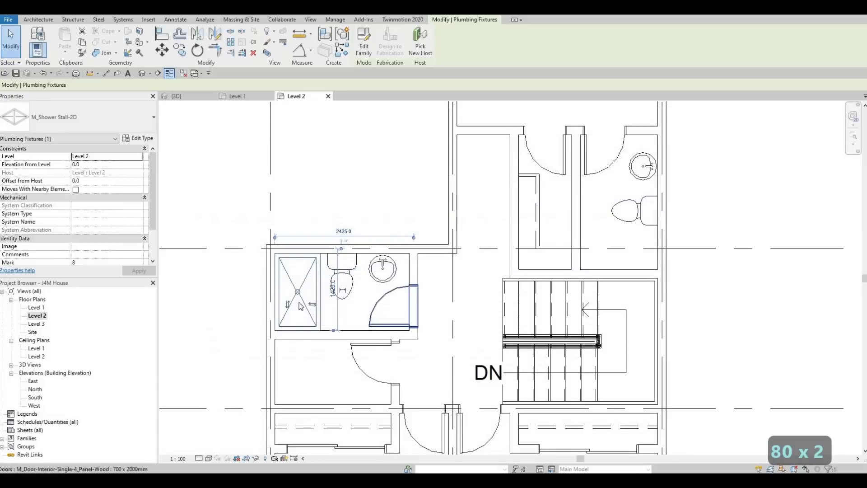
Place another M_Shower Stall-2D across the south end of the east bathroom, with its long side running east-west
{"action": "key", "text": "Escape"}
{"action": "key", "text": "Escape"}
{"action": "key", "text": "Escape"}
{"action": "left_click", "coordinate": [303, 310]}
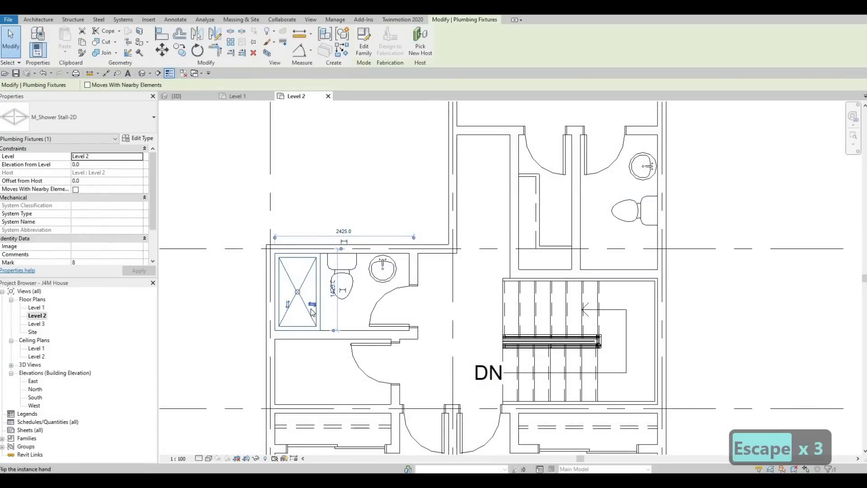
{"action": "key", "text": "c"}
{"action": "key", "text": "s"}
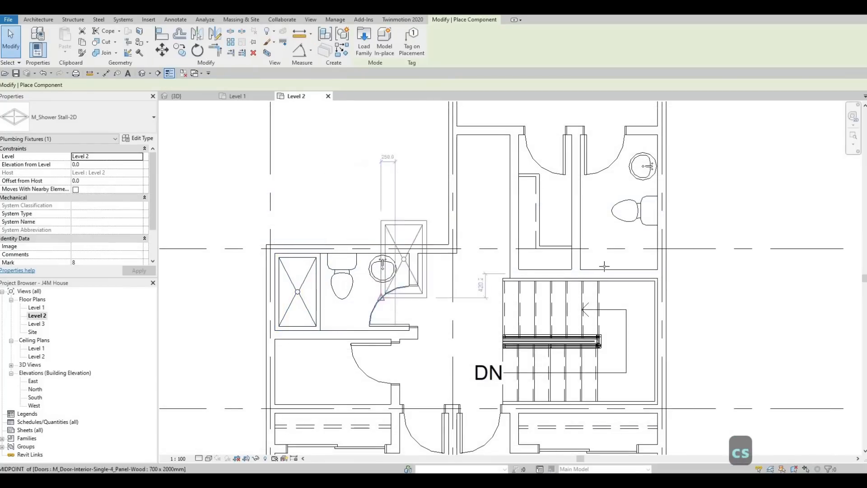
{"action": "scroll", "coordinate": [650, 270], "scroll_direction": "up", "scroll_amount": 1}
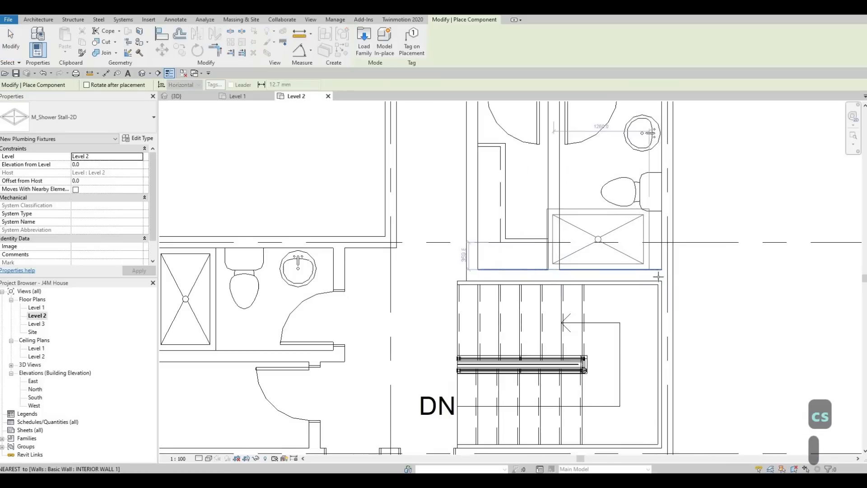
{"action": "left_click", "coordinate": [637, 240]}
{"action": "key", "text": "Escape"}
{"action": "key", "text": "Escape"}
{"action": "key", "text": "Escape"}
{"action": "scroll", "coordinate": [500, 301], "scroll_direction": "down", "scroll_amount": 1}
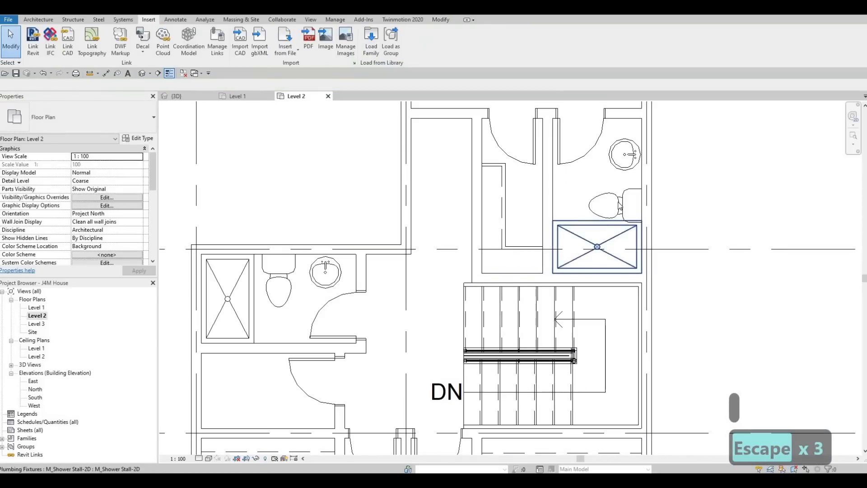
Nudge the east bathroom's toilet north, clear of the shower, and shift the round sink slightly north as well
{"action": "left_click", "coordinate": [618, 201]}
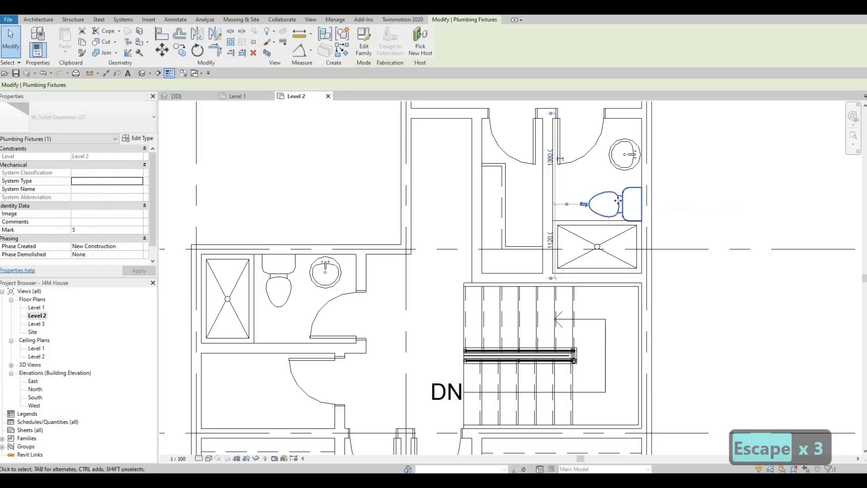
{"action": "key", "text": "Up"}
{"action": "key", "text": "Up"}
{"action": "key", "text": "Up"}
{"action": "key", "text": "Up"}
{"action": "key", "text": "Up"}
{"action": "key", "text": "Up"}
{"action": "key", "text": "Up"}
{"action": "key", "text": "Up"}
{"action": "key", "text": "Up"}
{"action": "left_click", "coordinate": [626, 171]}
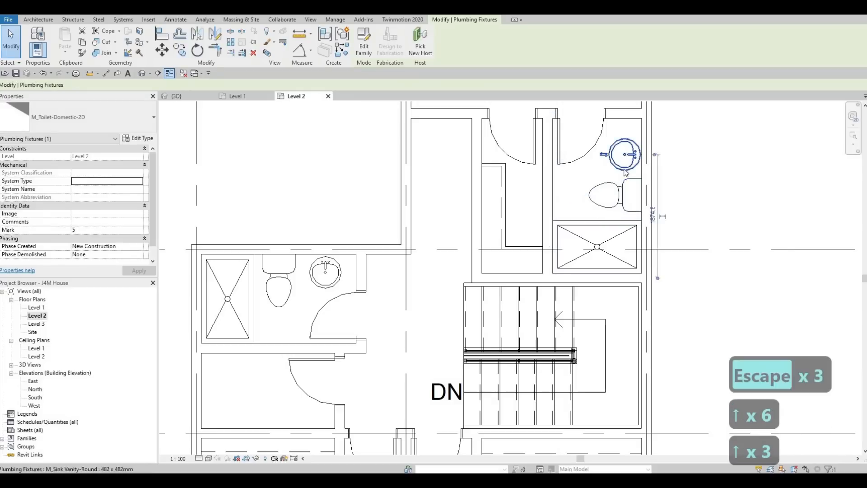
{"action": "key", "text": "Up"}
{"action": "key", "text": "Up"}
{"action": "key", "text": "Up"}
Nudge the west bathroom's round sink slightly east, away from the toilet
{"action": "left_click", "coordinate": [335, 269]}
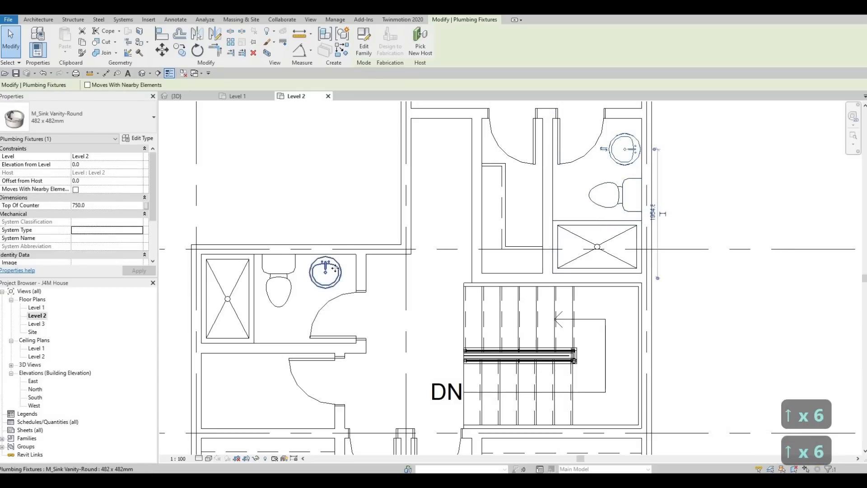
{"action": "key", "text": "Right"}
{"action": "key", "text": "Right"}
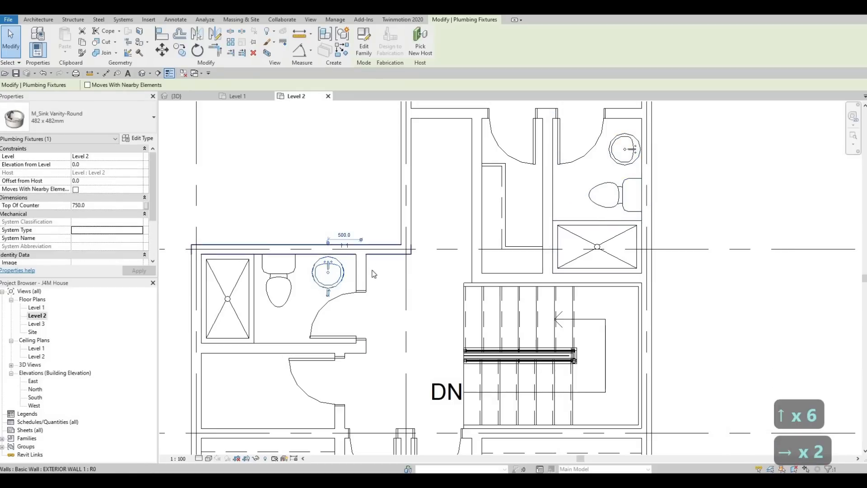
{"action": "scroll", "coordinate": [373, 274], "scroll_direction": "down", "scroll_amount": 1}
{"action": "key", "text": "Escape"}
{"action": "key", "text": "Escape"}
{"action": "key", "text": "Escape"}
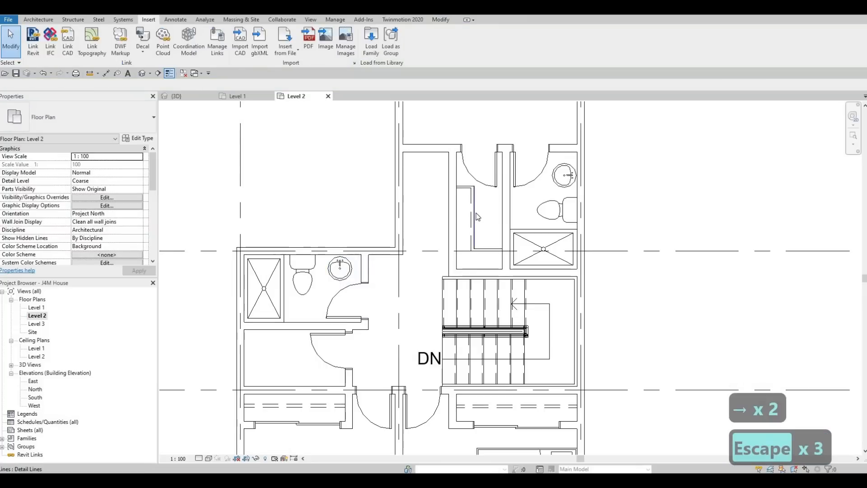
Draw the vanity counter outline around the west bathroom's sink with Thin Lines detail lines, from the north wall to the east wall
{"action": "key", "text": "c"}
{"action": "key", "text": "s"}
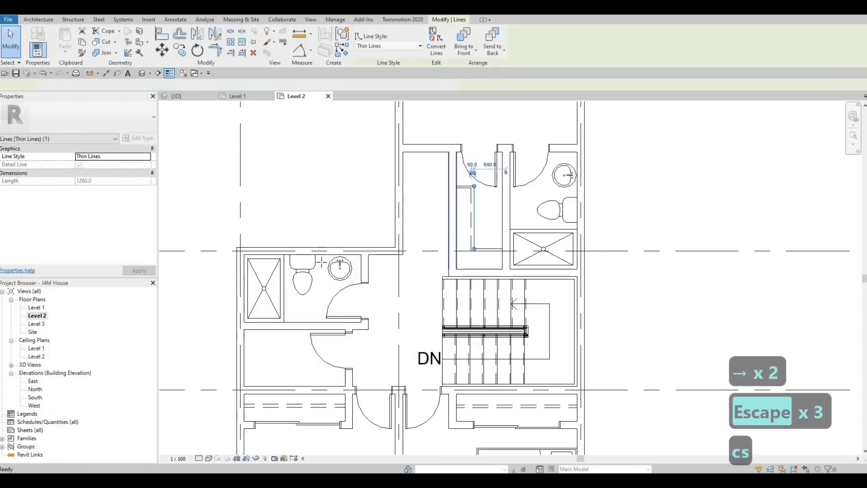
{"action": "scroll", "coordinate": [321, 258], "scroll_direction": "up", "scroll_amount": 1}
{"action": "scroll", "coordinate": [322, 257], "scroll_direction": "up", "scroll_amount": 1}
{"action": "left_click", "coordinate": [323, 258]}
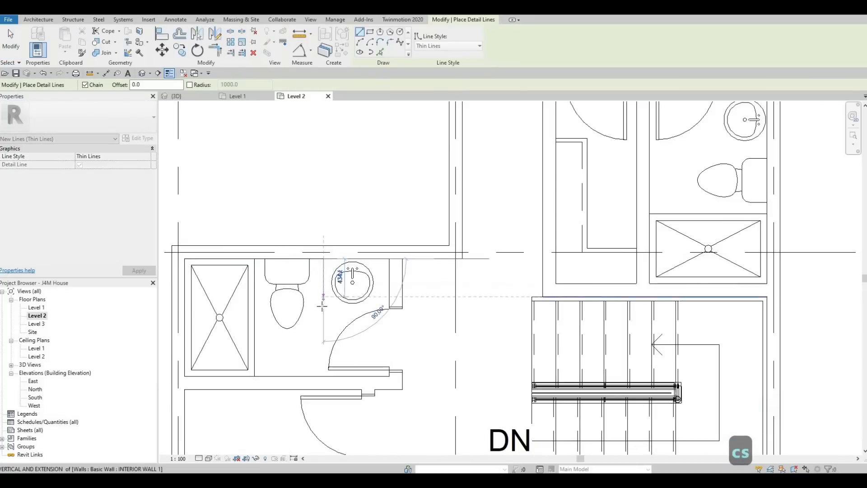
{"action": "left_click", "coordinate": [323, 305]}
{"action": "left_click", "coordinate": [390, 304]}
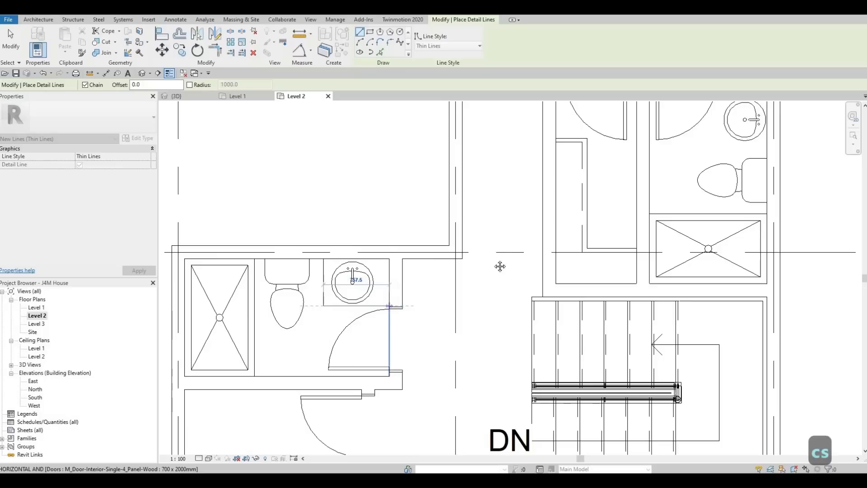
{"action": "key", "text": "Escape"}
Draw the vanity counter outline around the east bathroom's sink with detail lines, from the north wall down and across to the east wall
{"action": "scroll", "coordinate": [489, 251], "scroll_direction": "down", "scroll_amount": 1}
{"action": "middle_click_drag", "start_coordinate": [489, 252], "coordinate": [287, 297]}
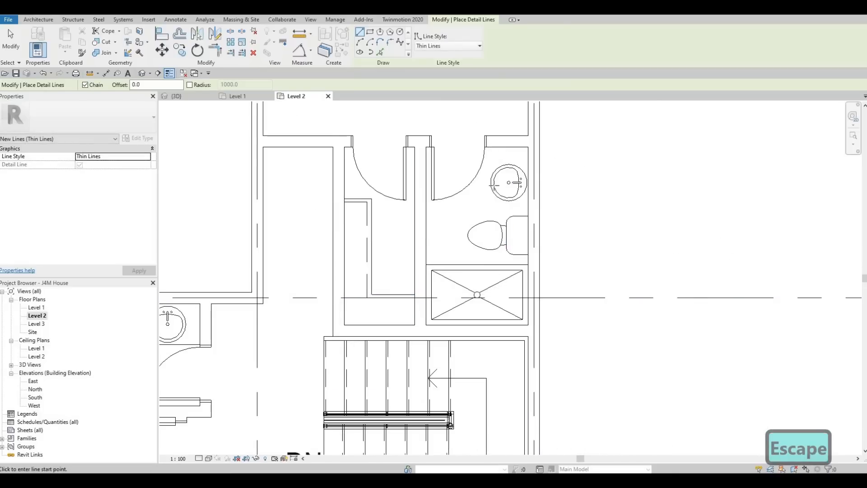
{"action": "left_click", "coordinate": [490, 147]}
{"action": "left_click", "coordinate": [523, 206]}
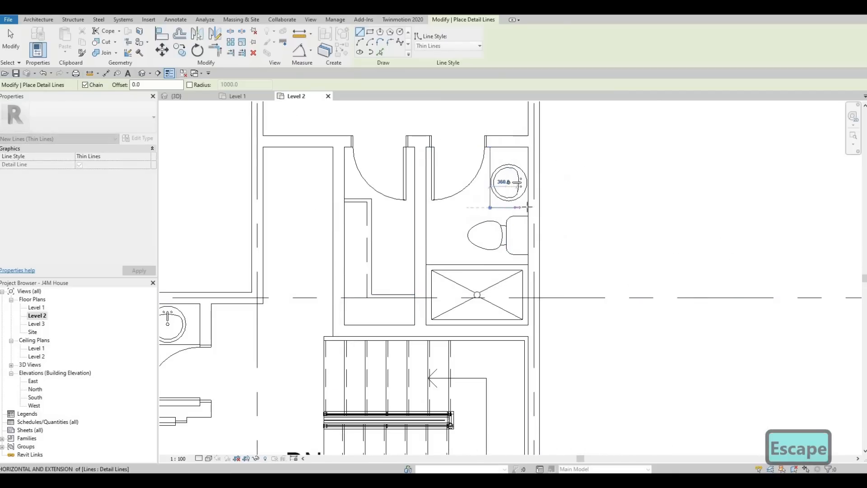
{"action": "left_click", "coordinate": [528, 207]}
{"action": "key", "text": "Escape"}
{"action": "scroll", "coordinate": [471, 208], "scroll_direction": "down", "scroll_amount": 1}
{"action": "key", "text": "Escape"}
{"action": "scroll", "coordinate": [482, 270], "scroll_direction": "down", "scroll_amount": 5}
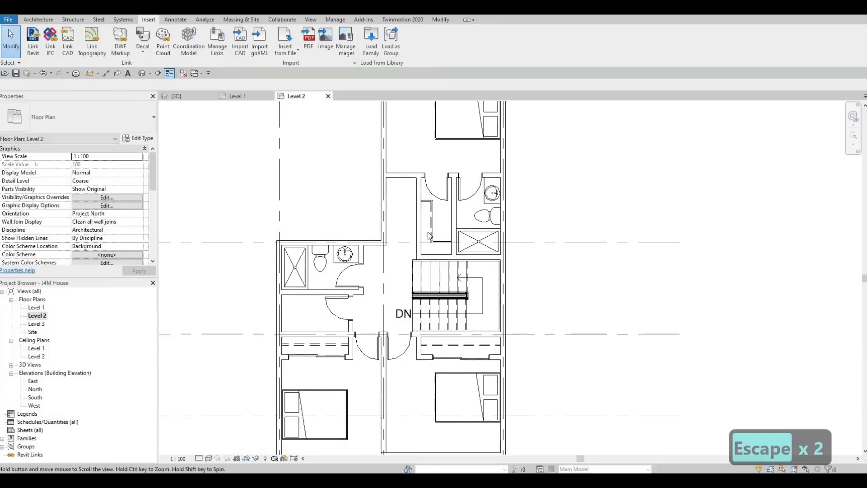